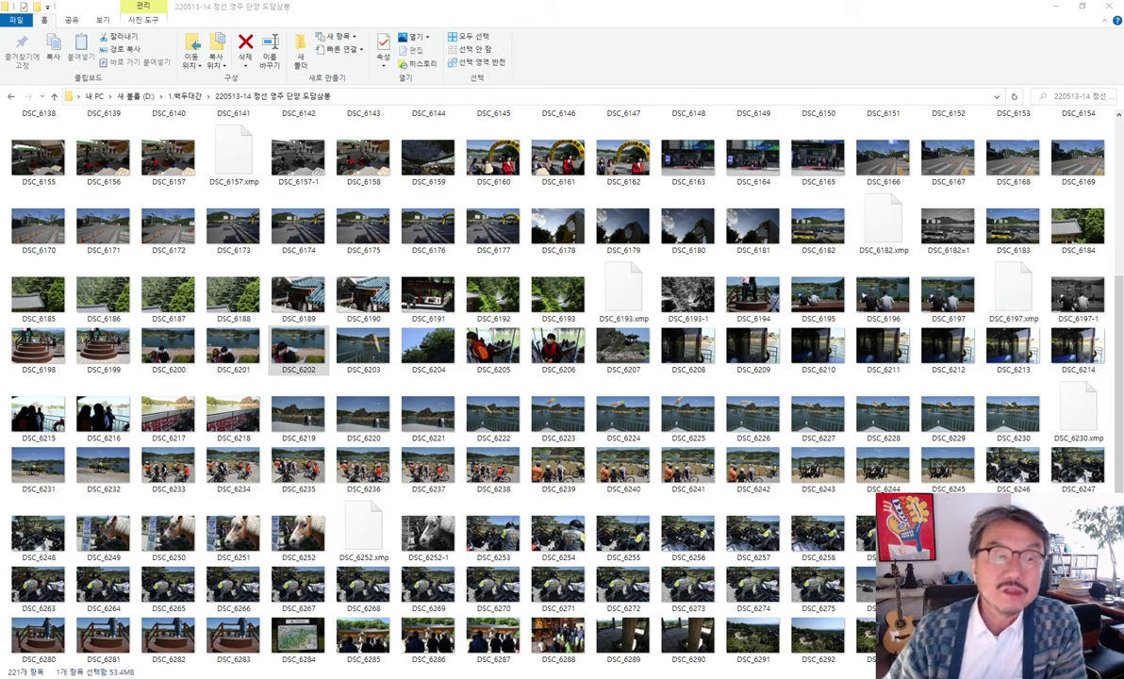
Scroll up so photos DSC_6066 through DSC_6154 show in the folder
{"action": "scroll", "coordinate": [650, 368], "scroll_direction": "up", "scroll_amount": 3}
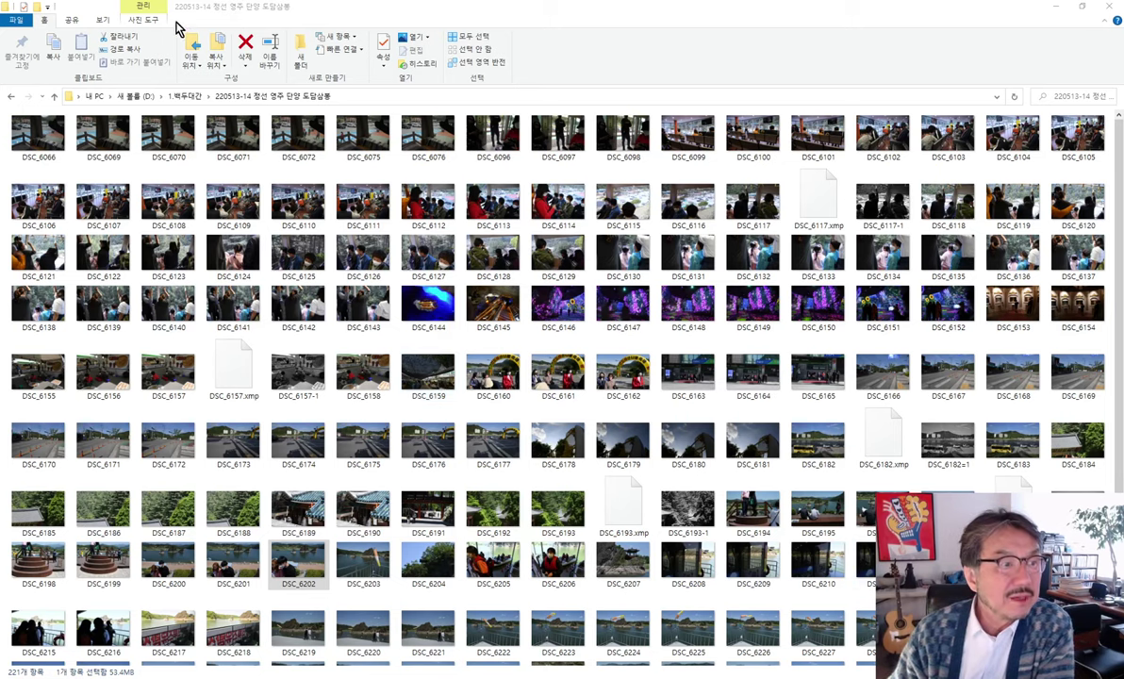
Open DSC_6117 and flip between the colour NEF and black-and-white DSC_6117-1.jpg
{"action": "double_click", "coordinate": [743, 210]}
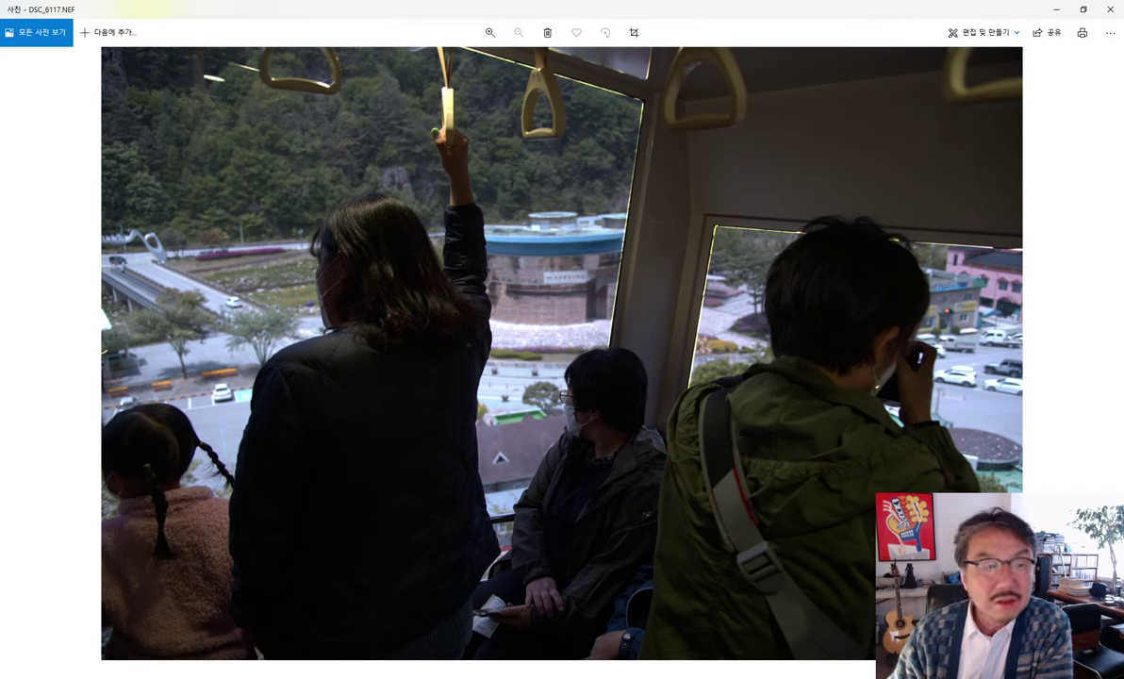
{"action": "left_click", "coordinate": [1107, 349]}
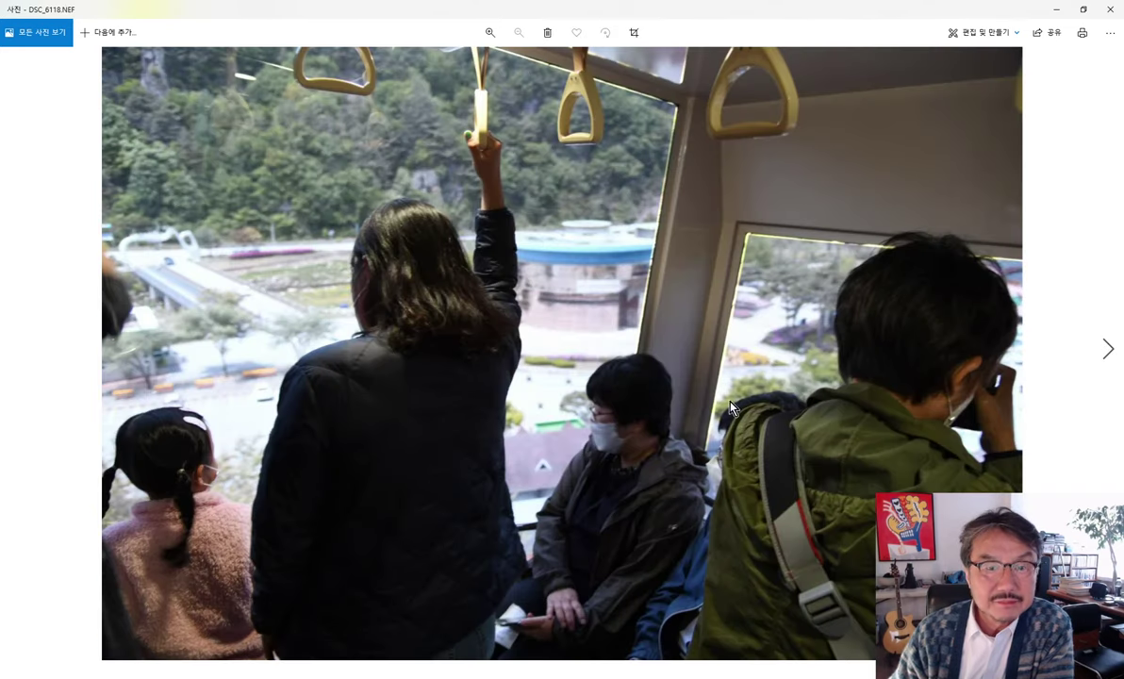
{"action": "left_click", "coordinate": [17, 349]}
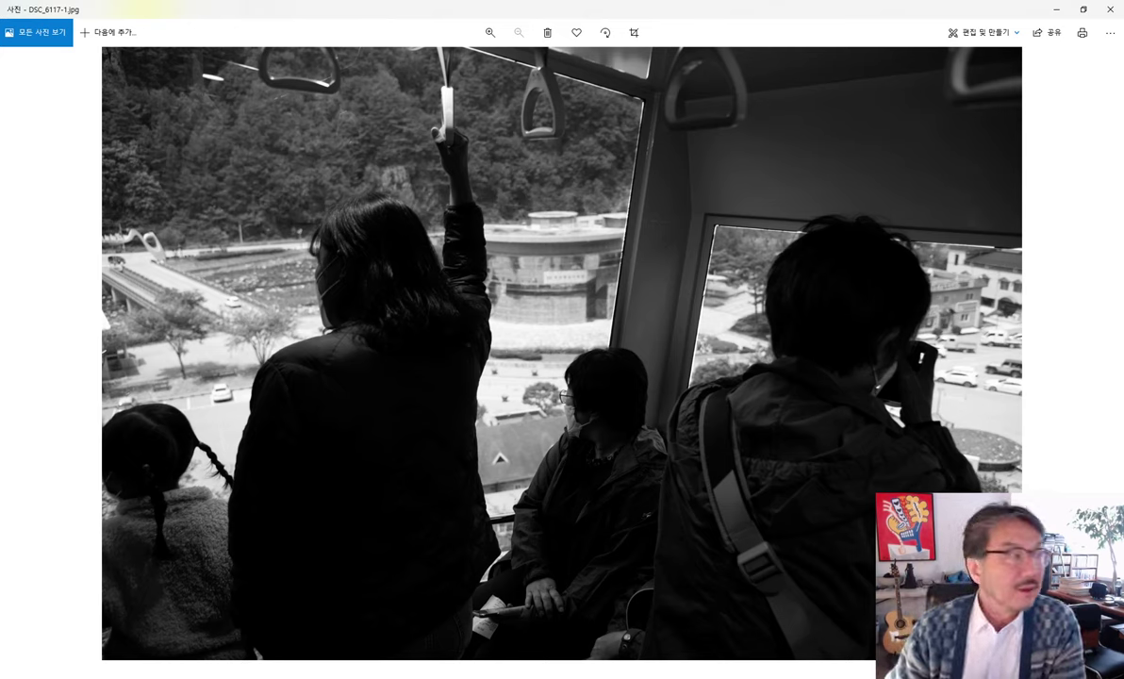
{"action": "left_click", "coordinate": [18, 351]}
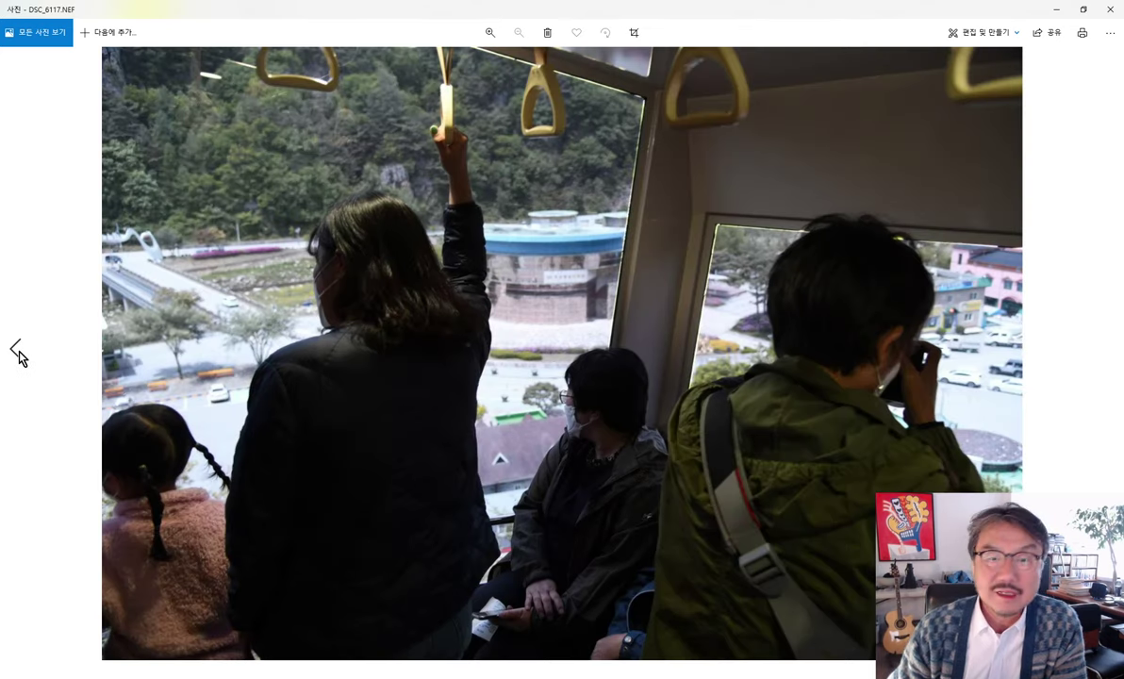
{"action": "left_click", "coordinate": [1110, 351]}
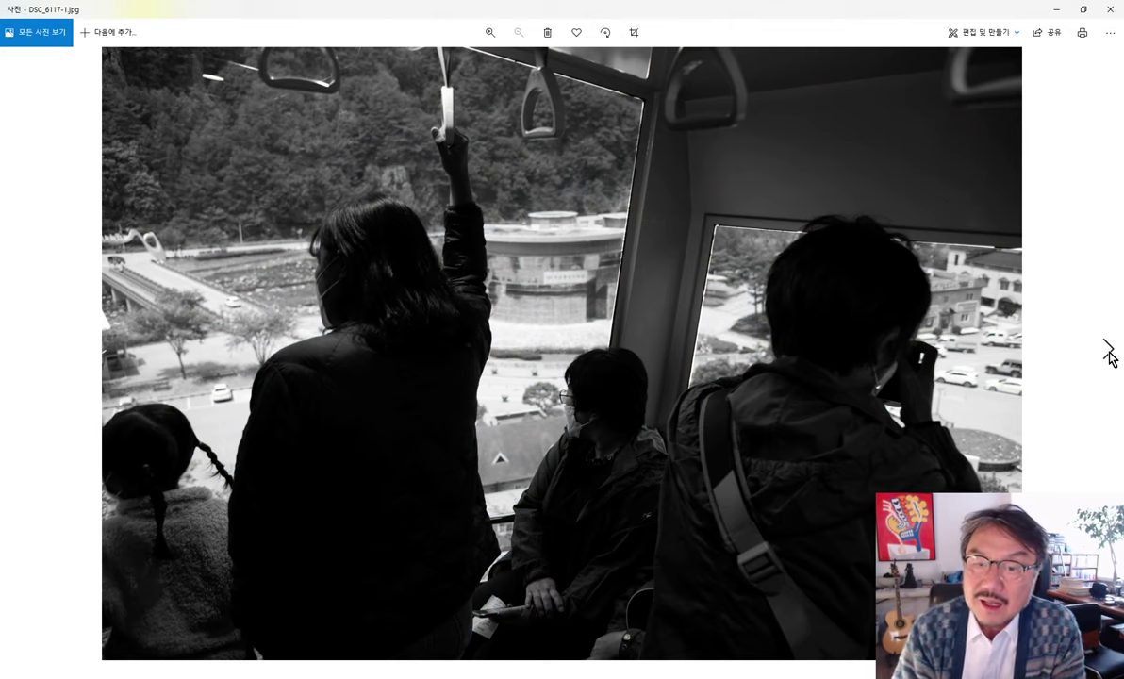
{"action": "left_click", "coordinate": [17, 346]}
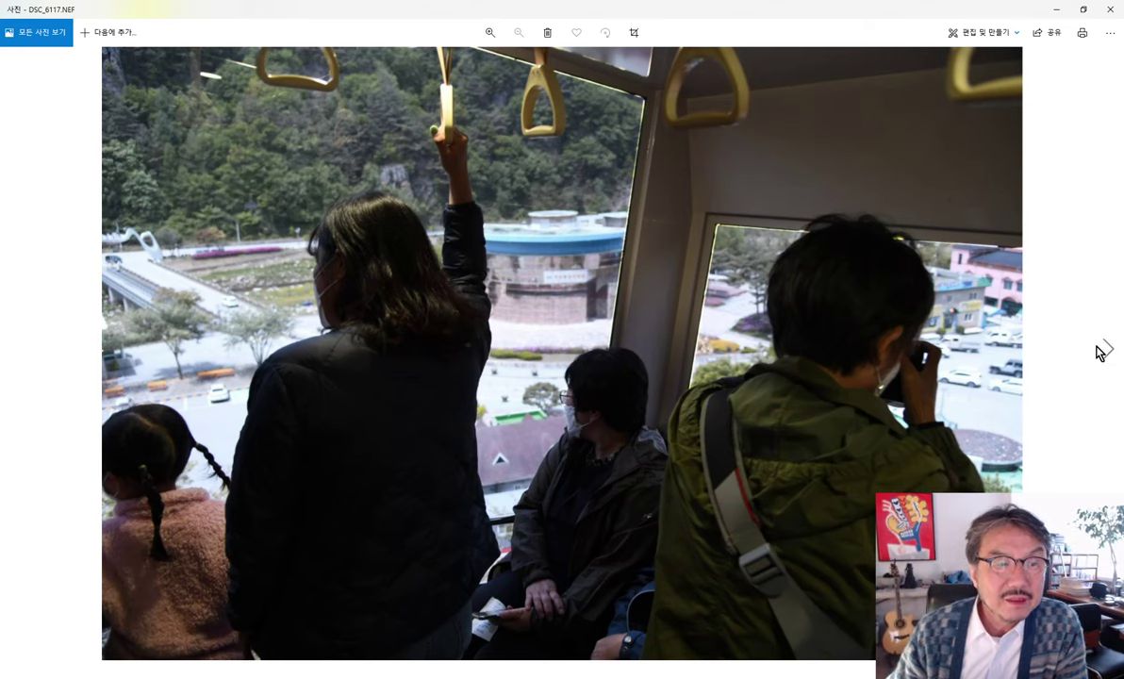
{"action": "left_click", "coordinate": [1106, 347]}
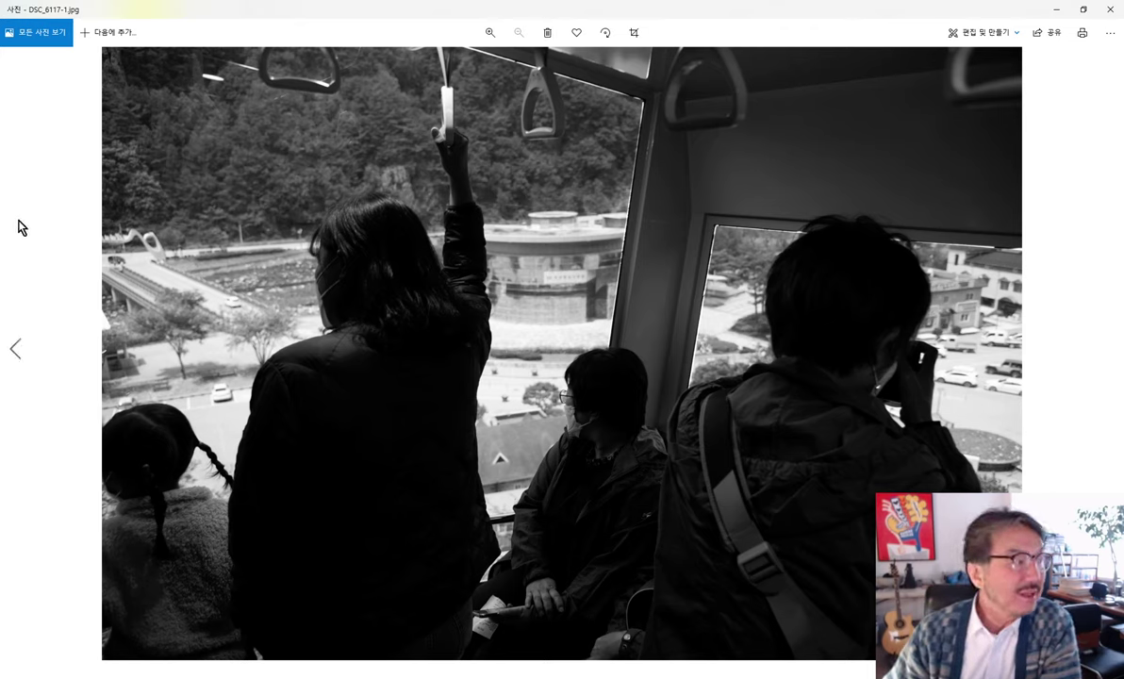
{"action": "left_click", "coordinate": [21, 355]}
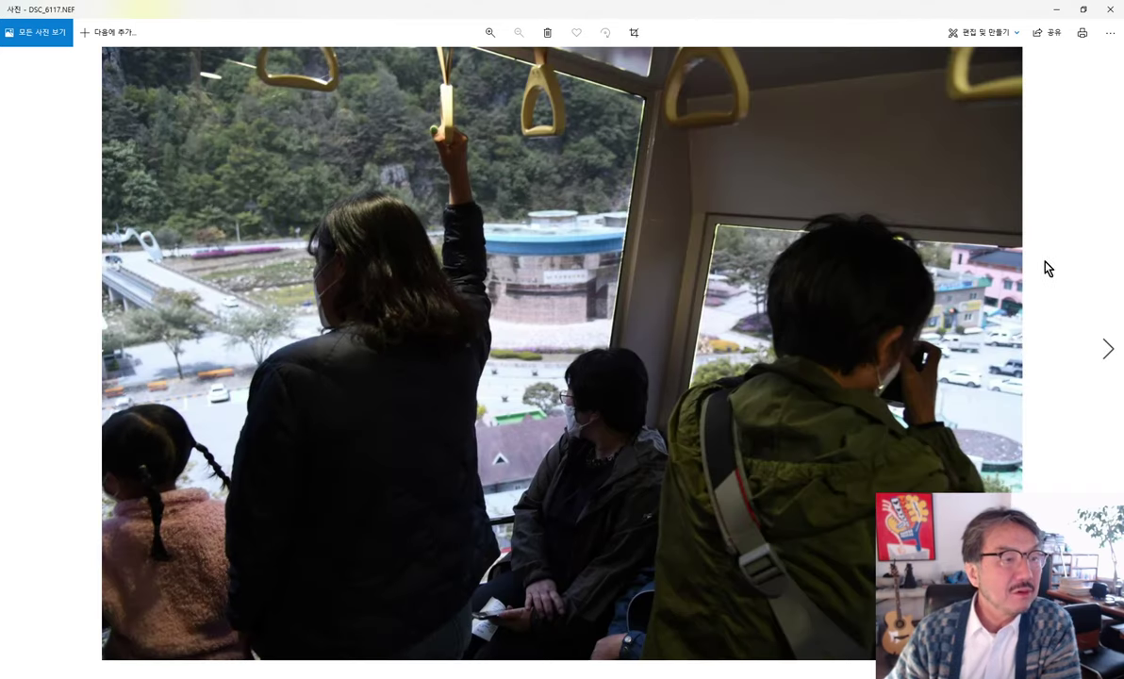
{"action": "left_click", "coordinate": [1107, 351]}
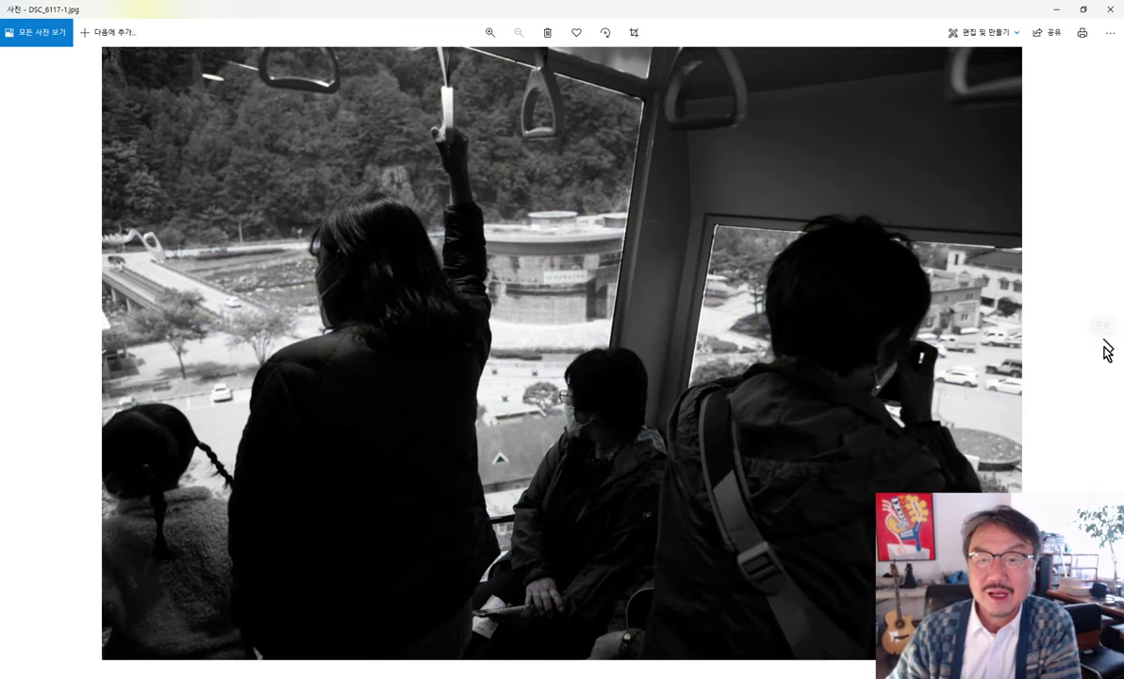
Close Photos, preview DSC_6157.NEF, then close it to return to the folder
{"action": "left_click", "coordinate": [1109, 9]}
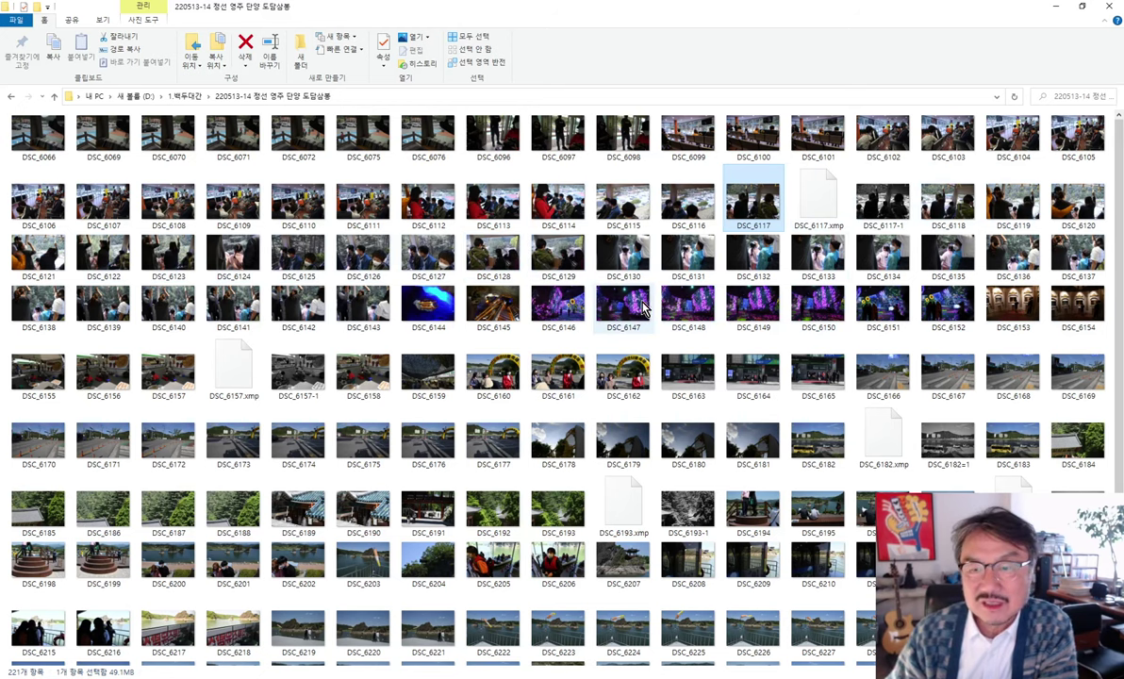
{"action": "double_click", "coordinate": [168, 387]}
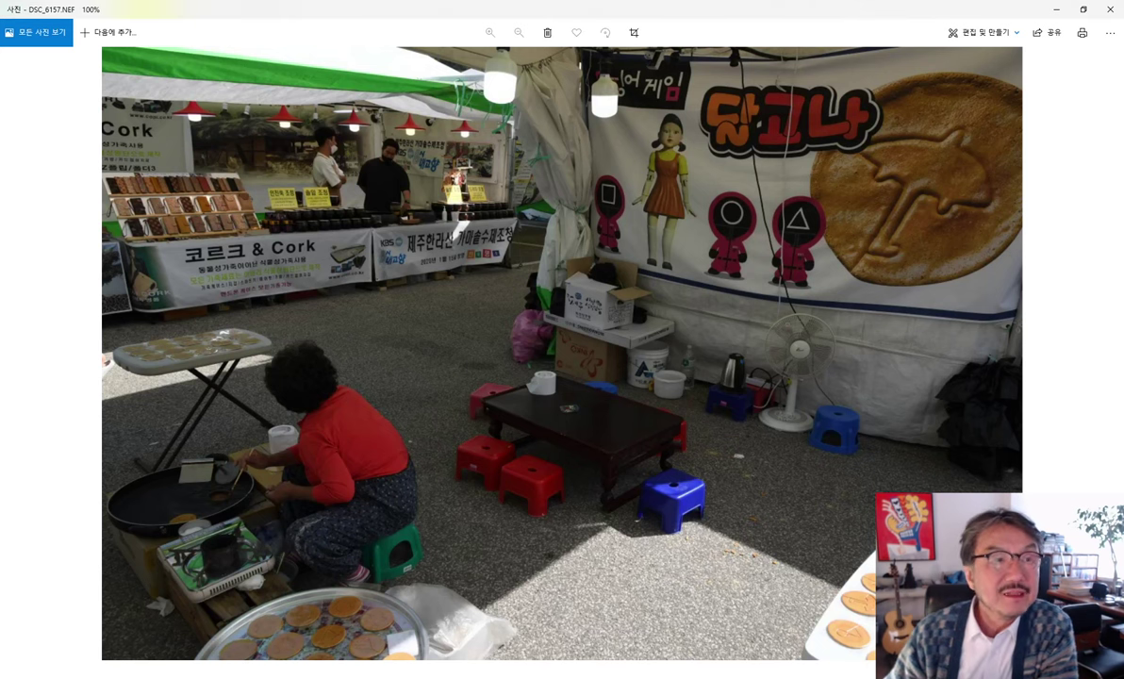
{"action": "left_click", "coordinate": [1110, 8]}
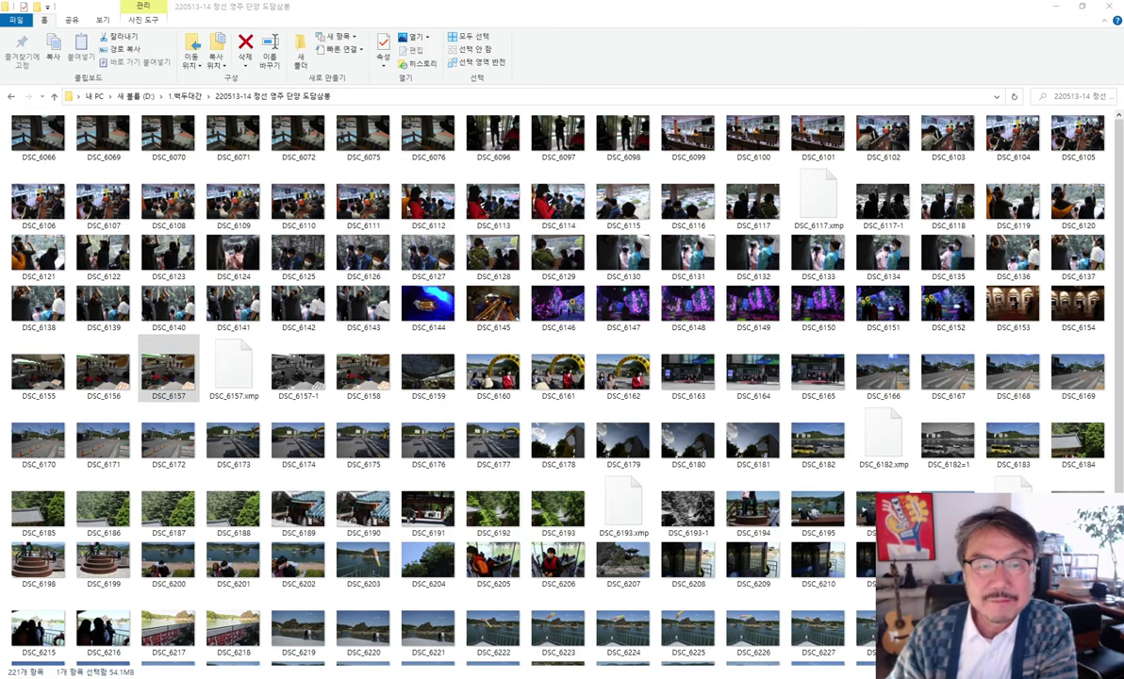
Open the DSC_6155.NEF candy-stall photo in Photos
{"action": "left_click", "coordinate": [28, 377]}
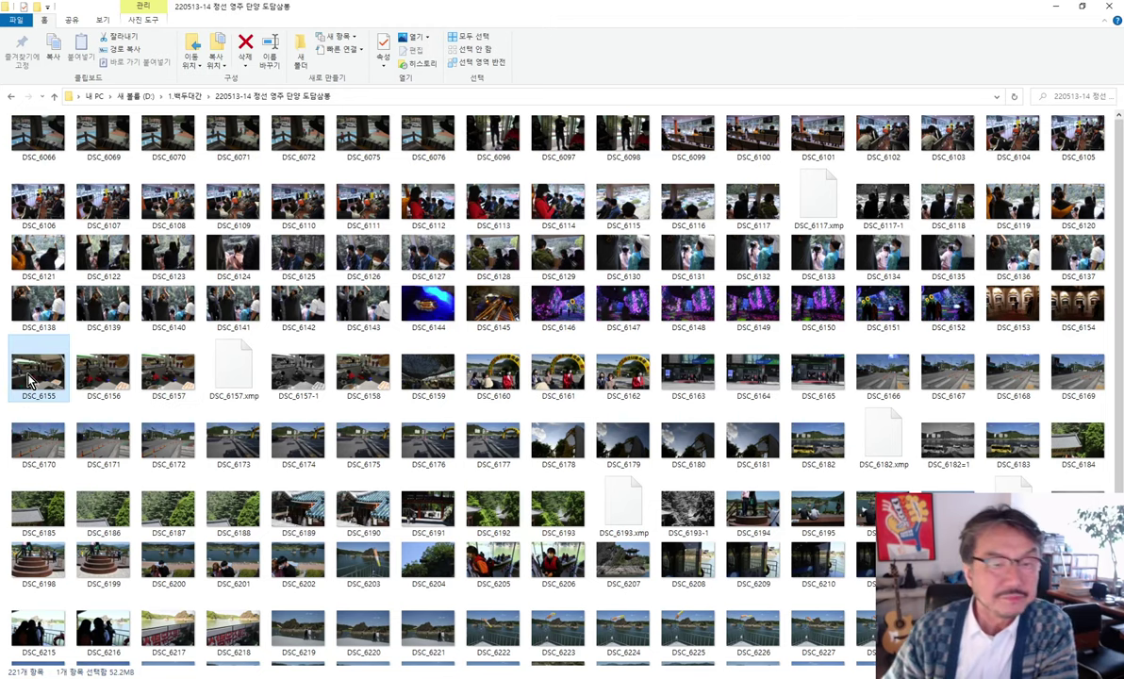
{"action": "double_click", "coordinate": [28, 377]}
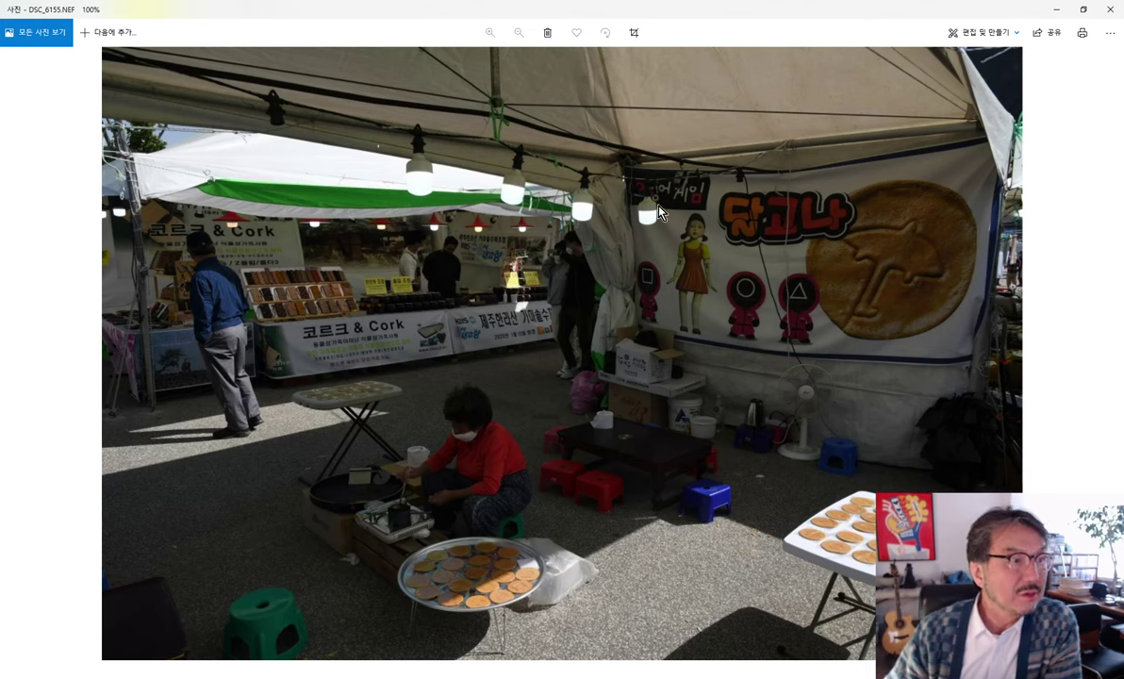
Compare DSC_6157.NEF with its black-and-white DSC_6157-1.jpg copy, then close Photos
{"action": "left_click", "coordinate": [1108, 352]}
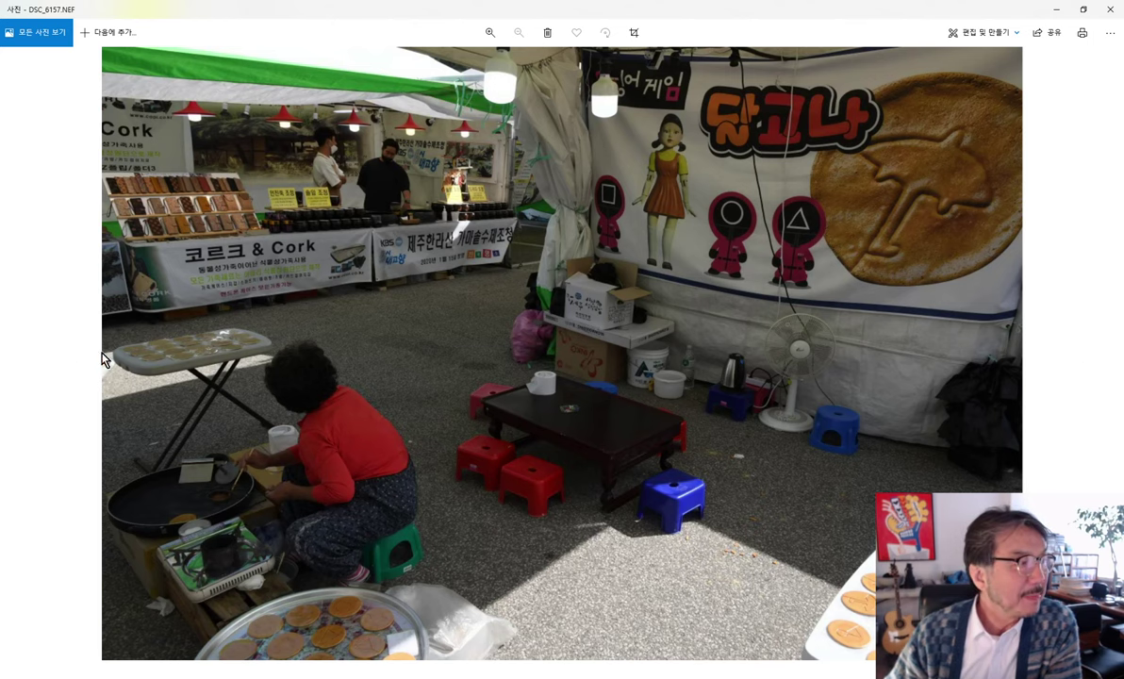
{"action": "left_click", "coordinate": [16, 350]}
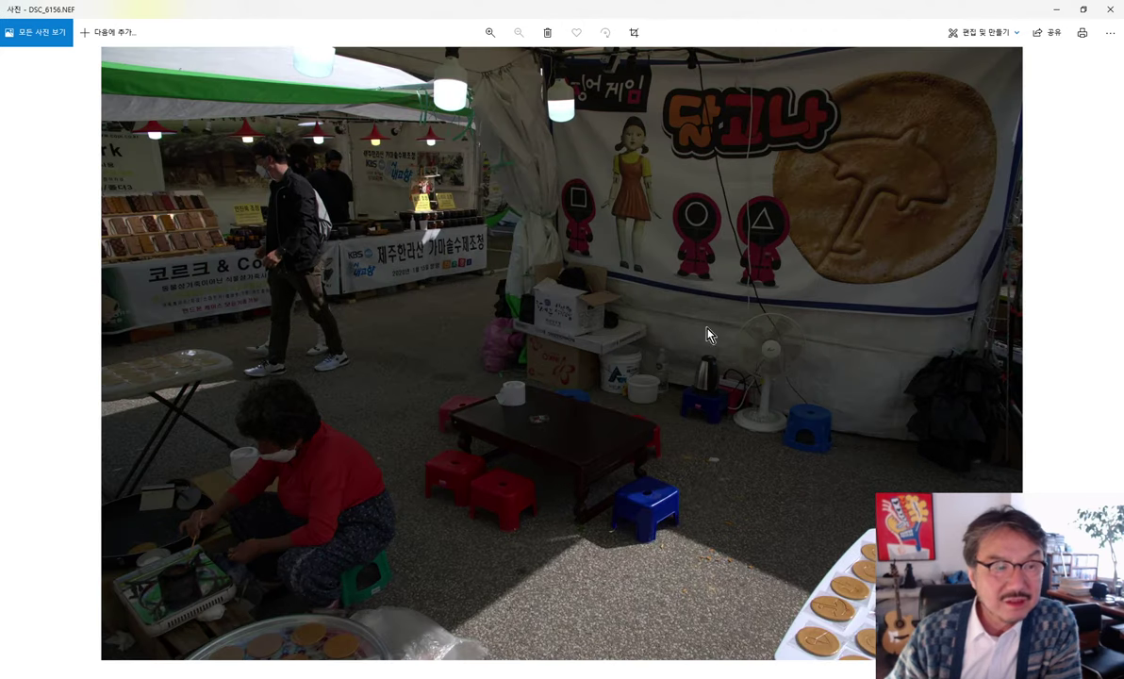
{"action": "left_click", "coordinate": [1107, 364]}
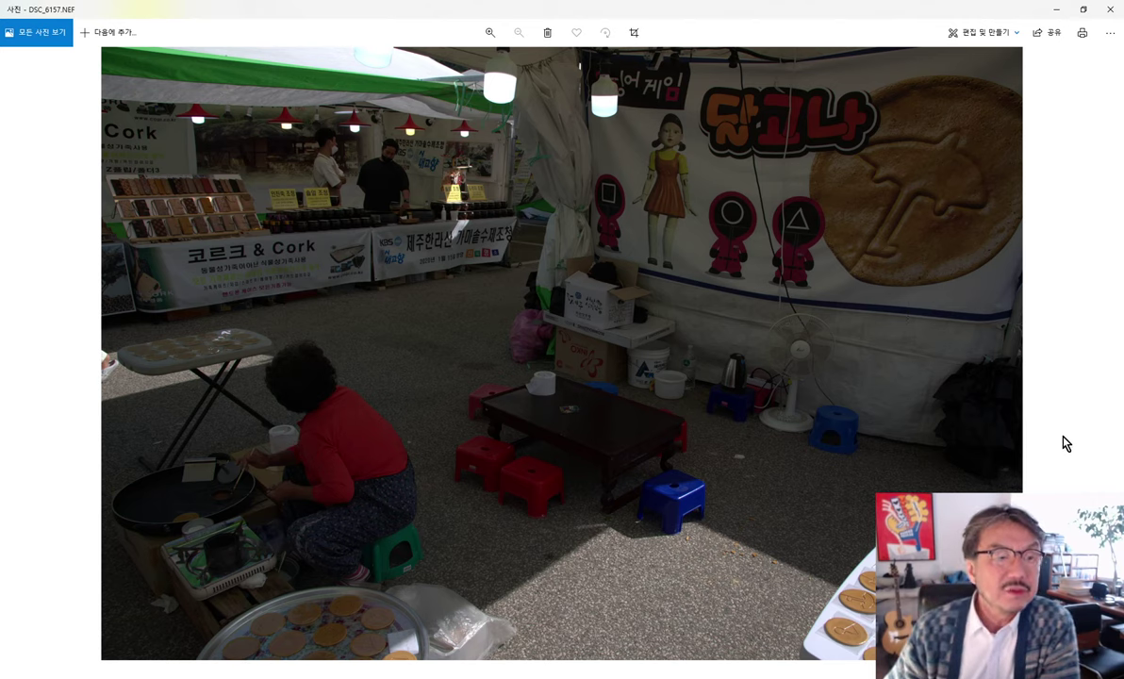
{"action": "left_click", "coordinate": [1108, 352]}
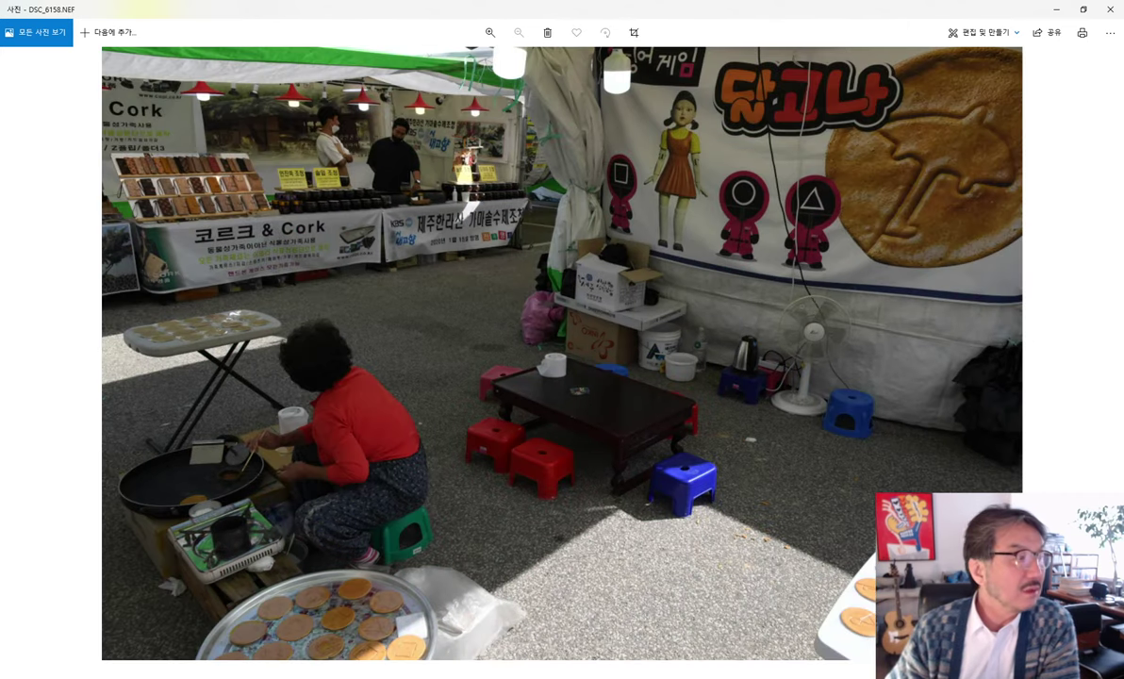
{"action": "left_click", "coordinate": [16, 350]}
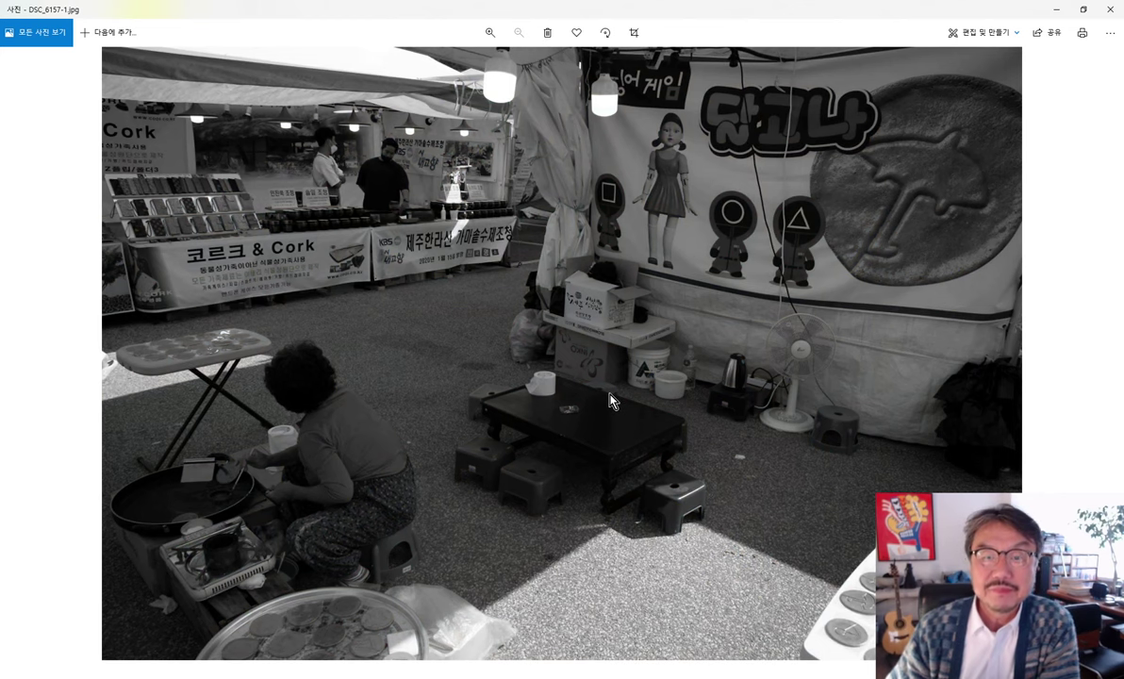
{"action": "mouse_move", "coordinate": [727, 481]}
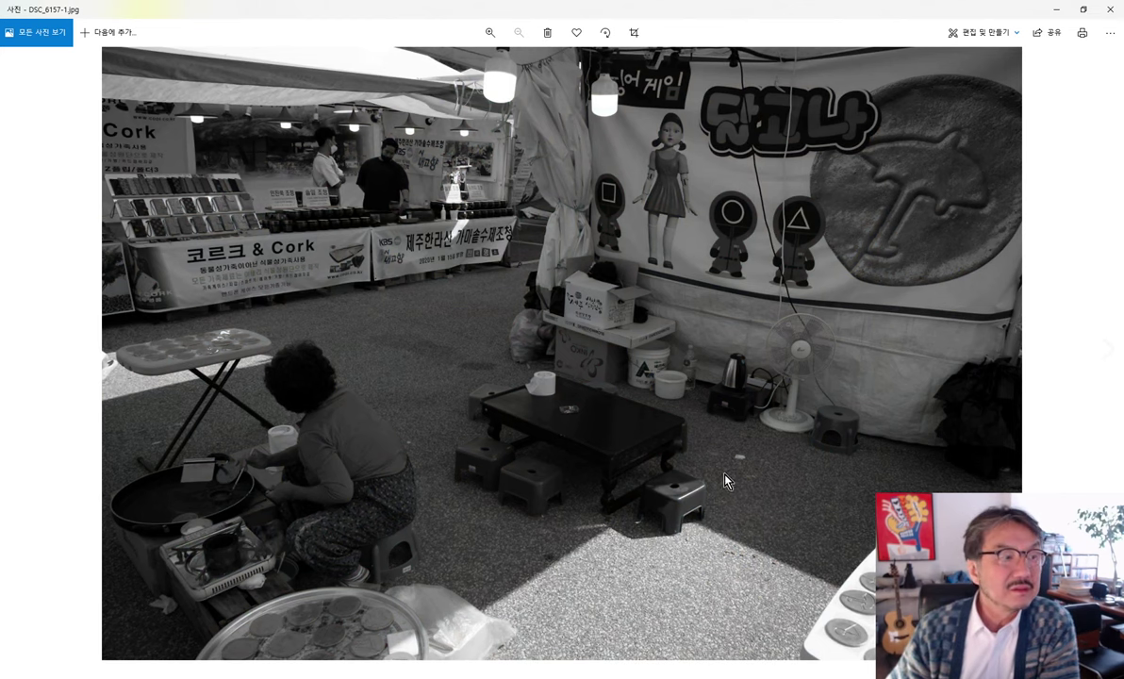
{"action": "left_click", "coordinate": [17, 350]}
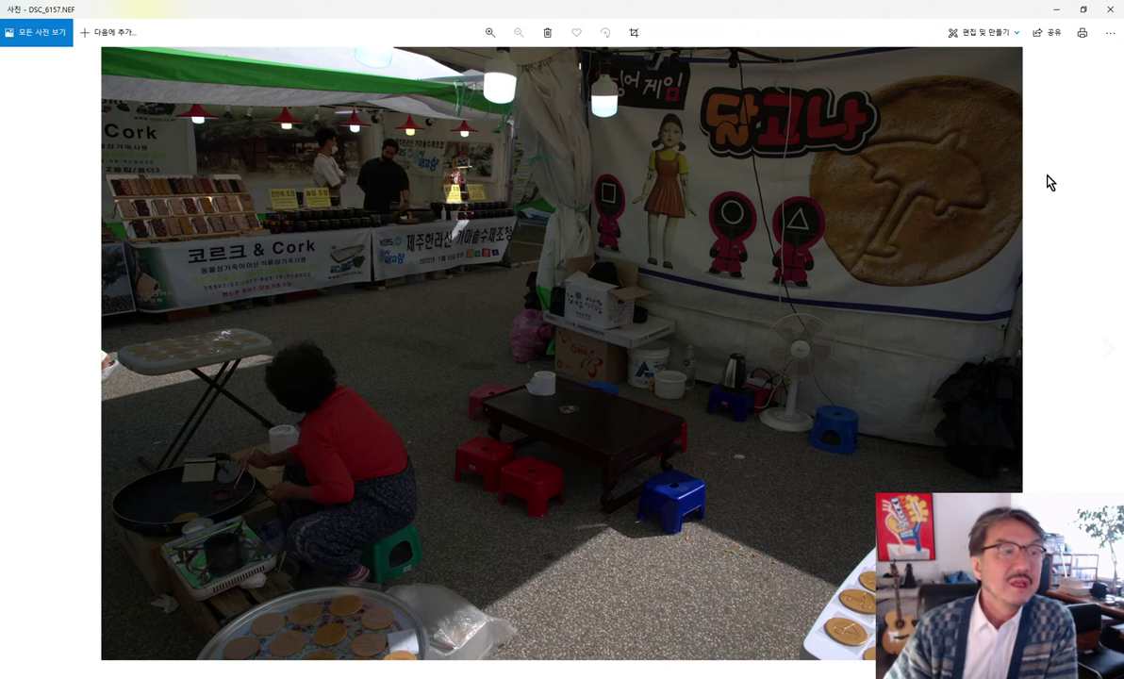
{"action": "left_click", "coordinate": [1110, 357]}
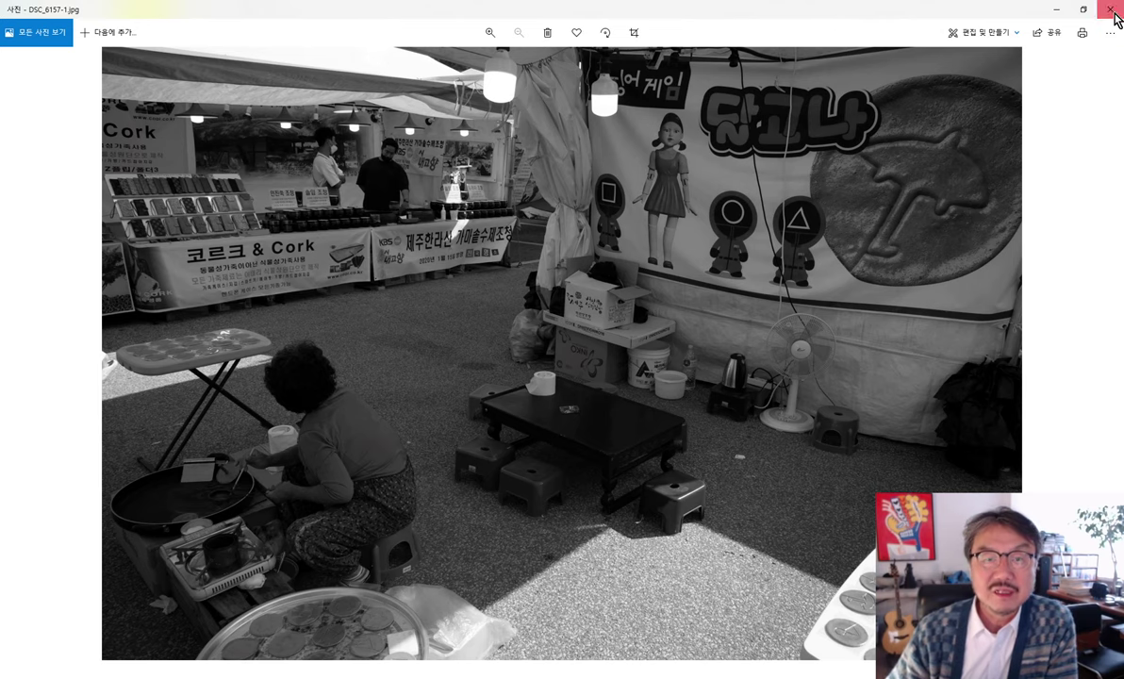
{"action": "left_click", "coordinate": [1114, 12]}
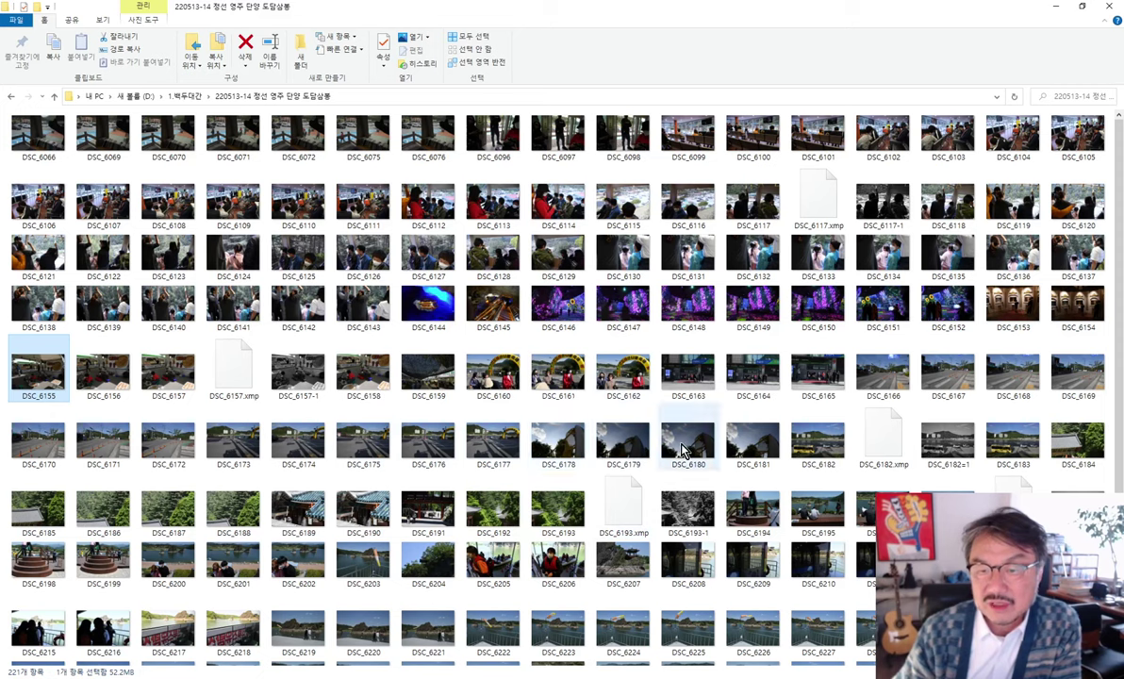
Open the DSC_6182.NEF riverside bus photo in Photos
{"action": "left_click", "coordinate": [820, 445]}
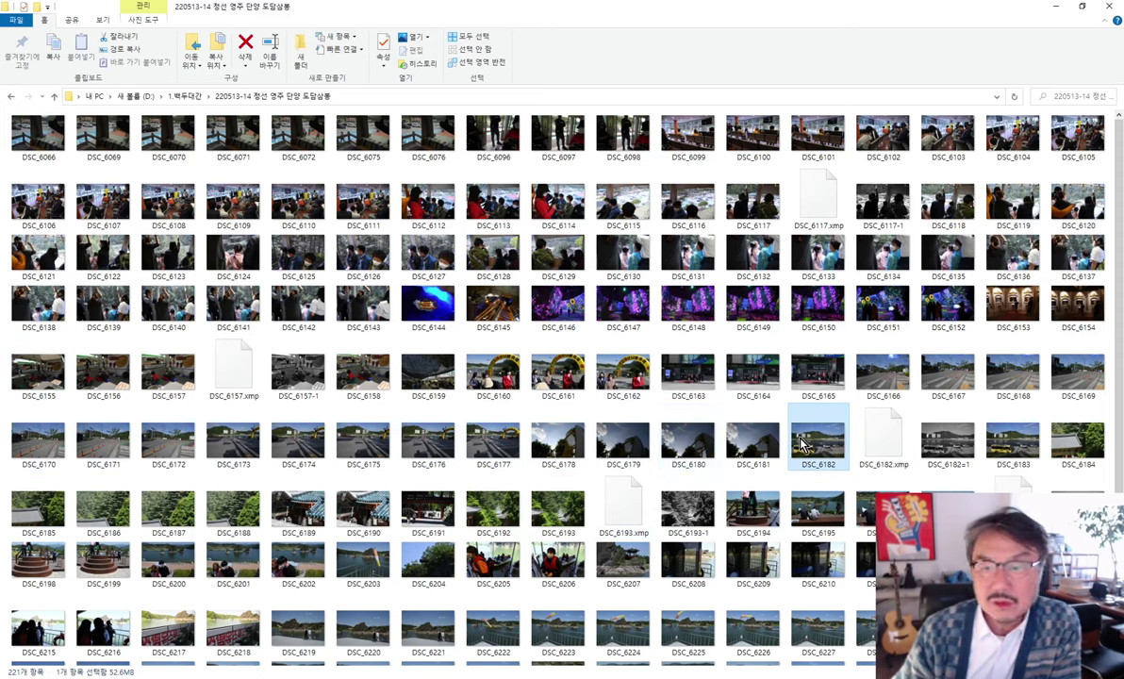
{"action": "double_click", "coordinate": [803, 445]}
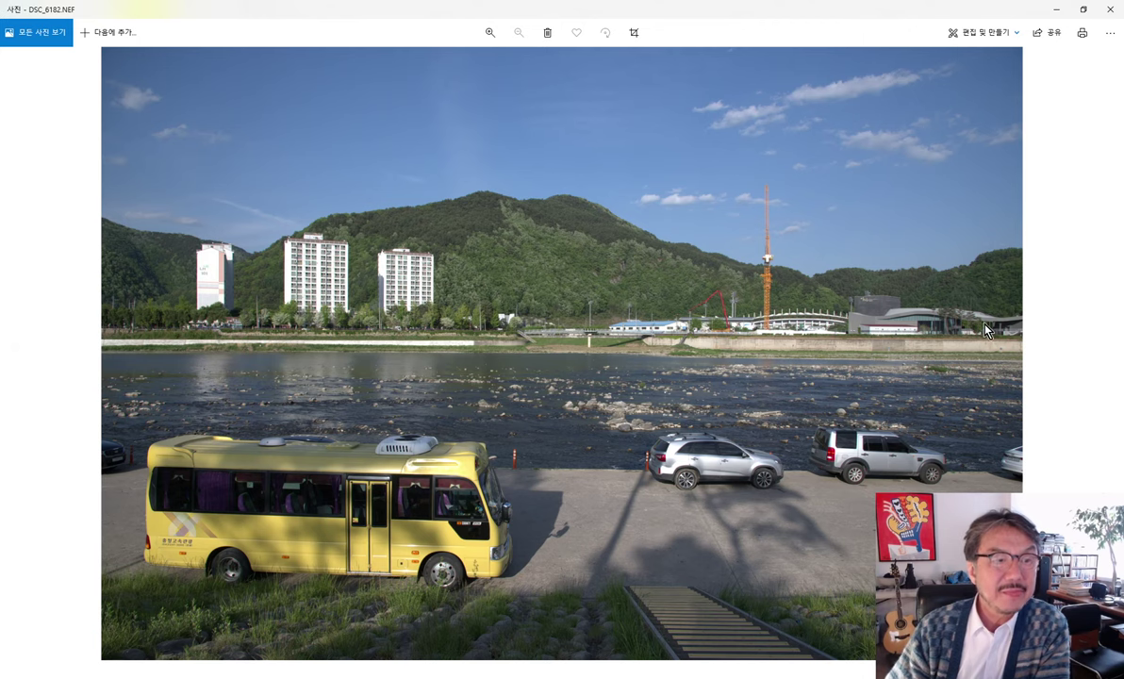
Toggle between DSC_6182's black-and-white copy and its colour original
{"action": "left_click", "coordinate": [1108, 351]}
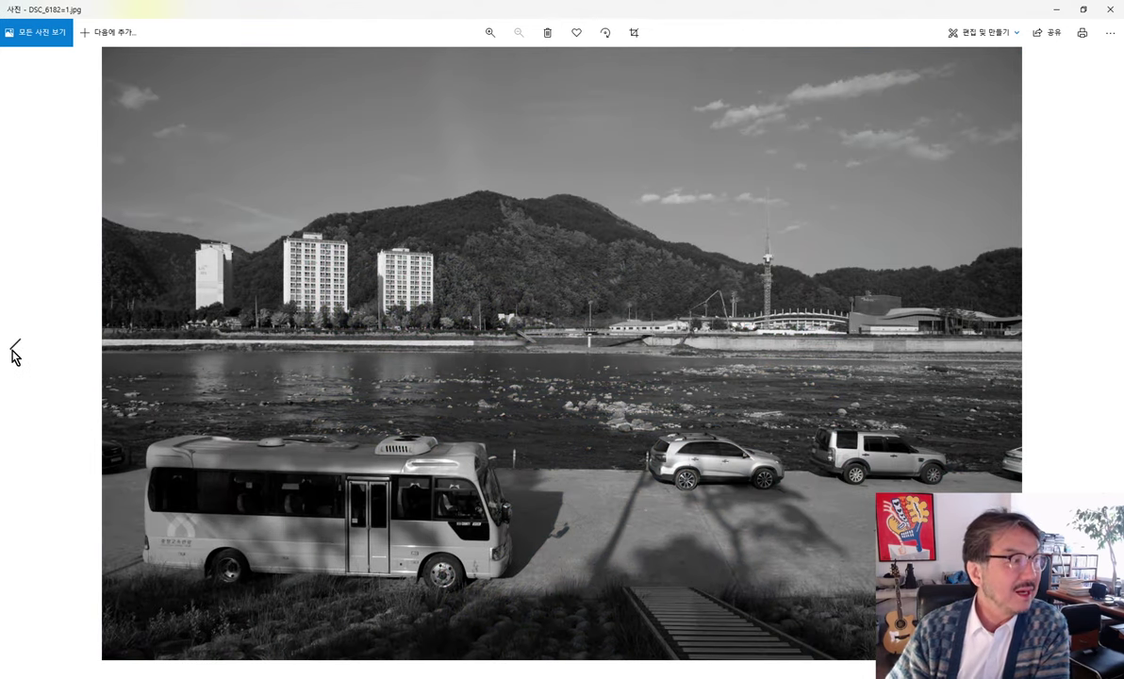
{"action": "left_click", "coordinate": [15, 350]}
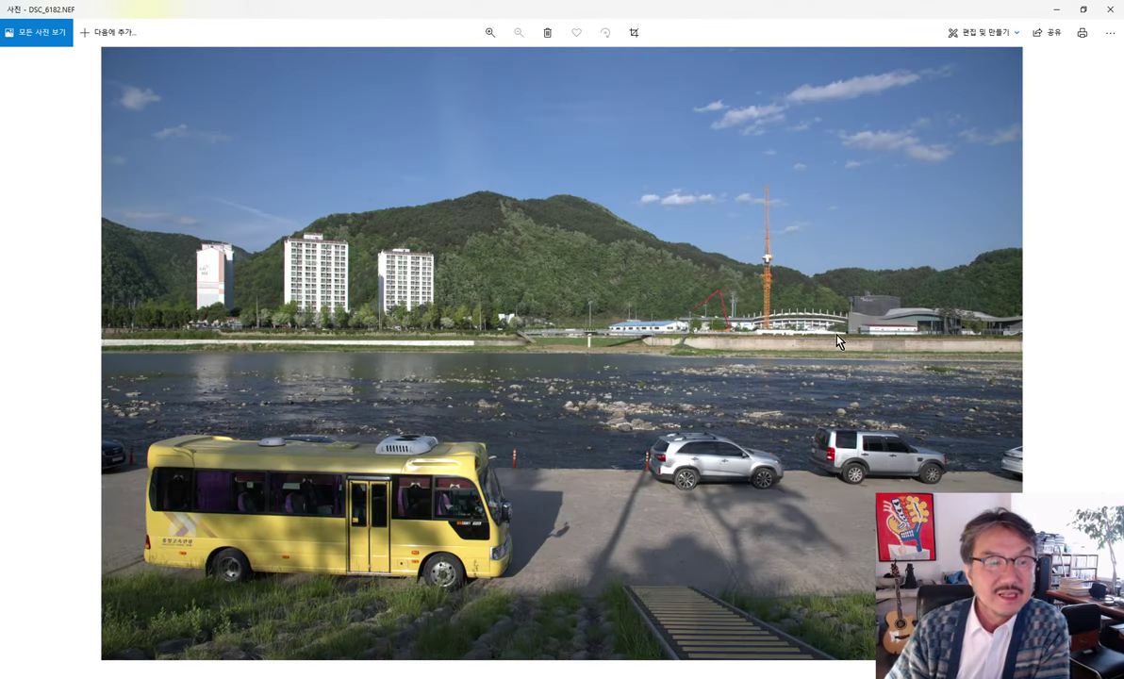
{"action": "left_click", "coordinate": [1098, 350]}
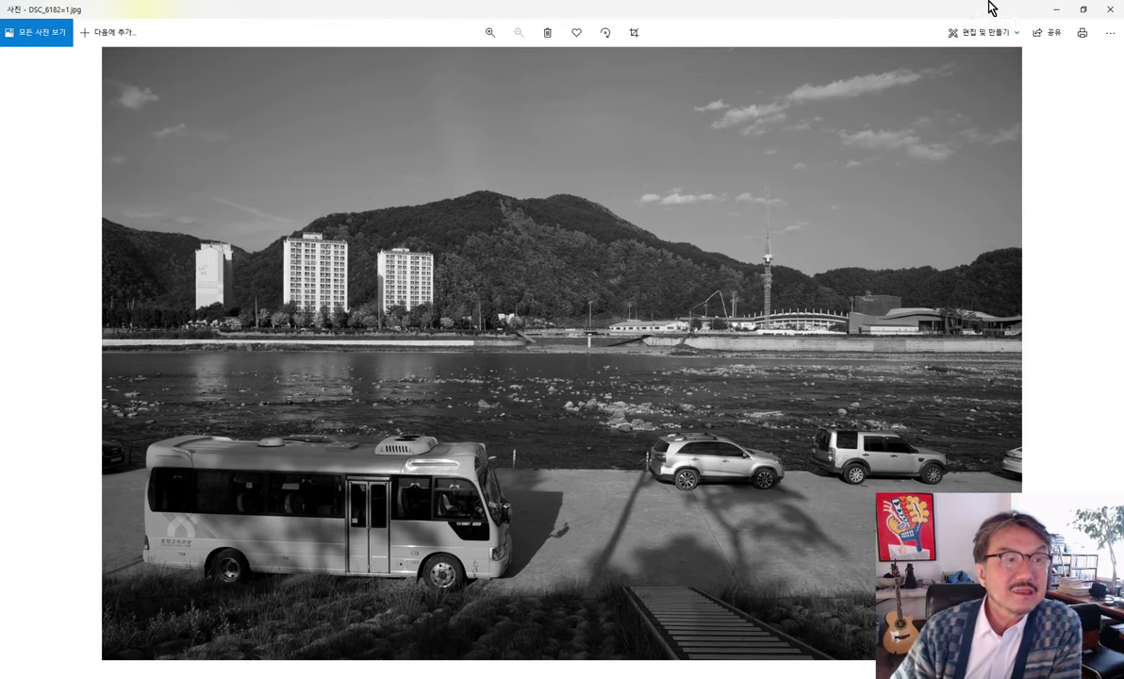
{"action": "left_click", "coordinate": [21, 353]}
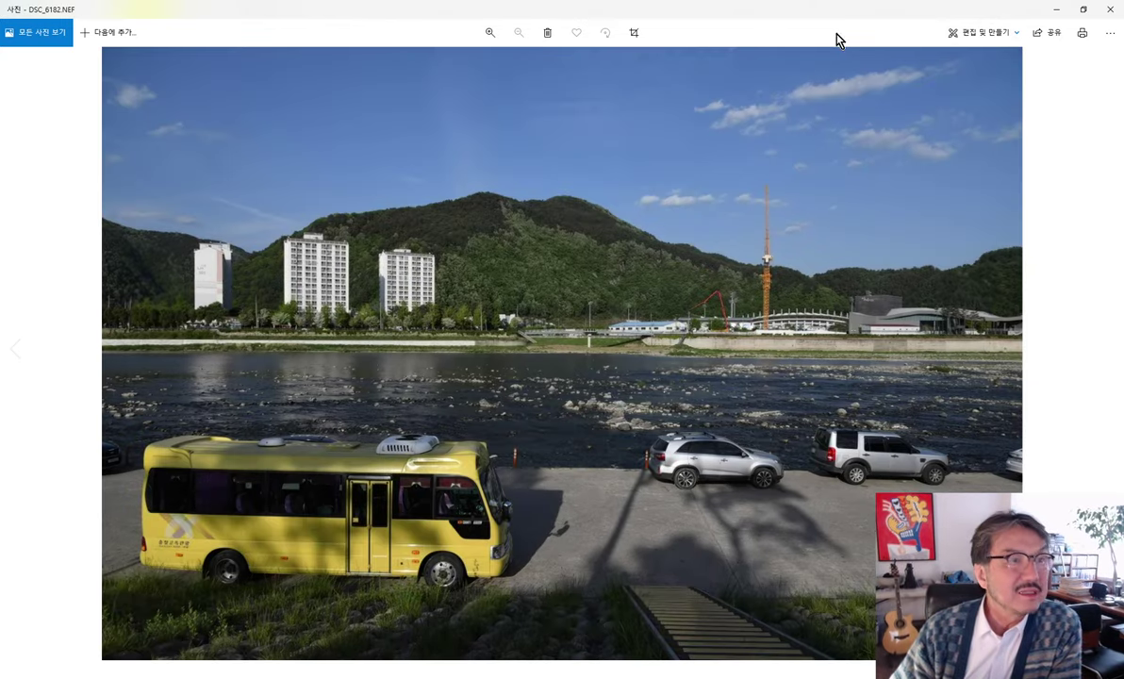
Close Photos and open the DSC_6184.NEF temple-roof photo
{"action": "left_click", "coordinate": [1055, 9]}
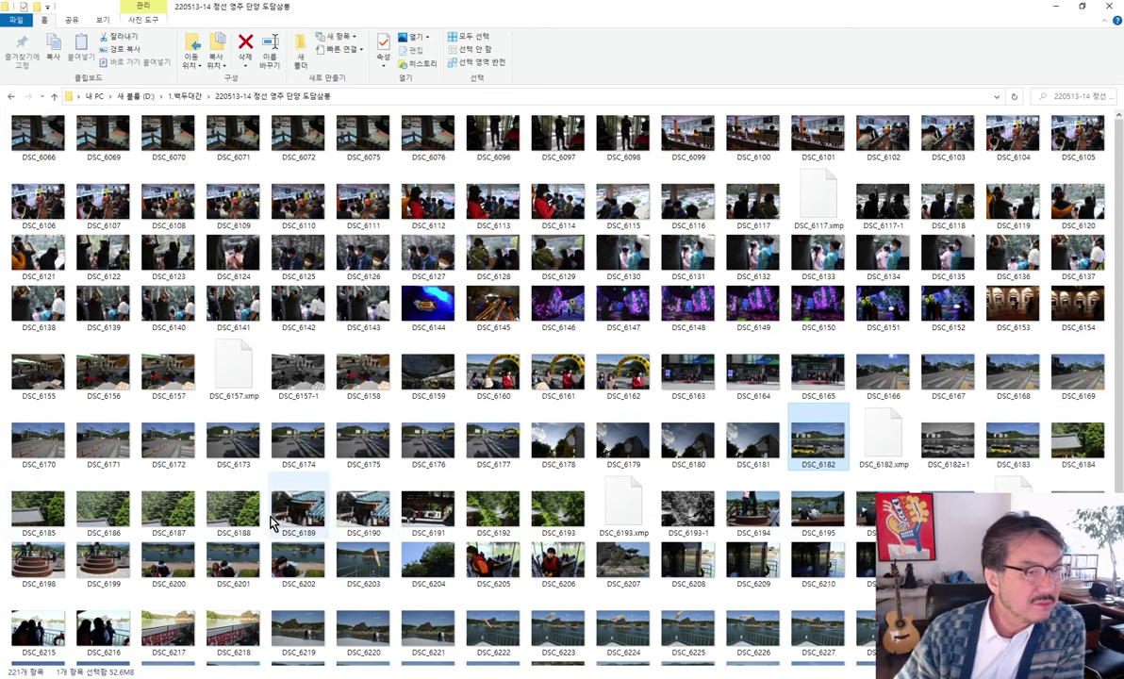
{"action": "left_click", "coordinate": [1071, 445]}
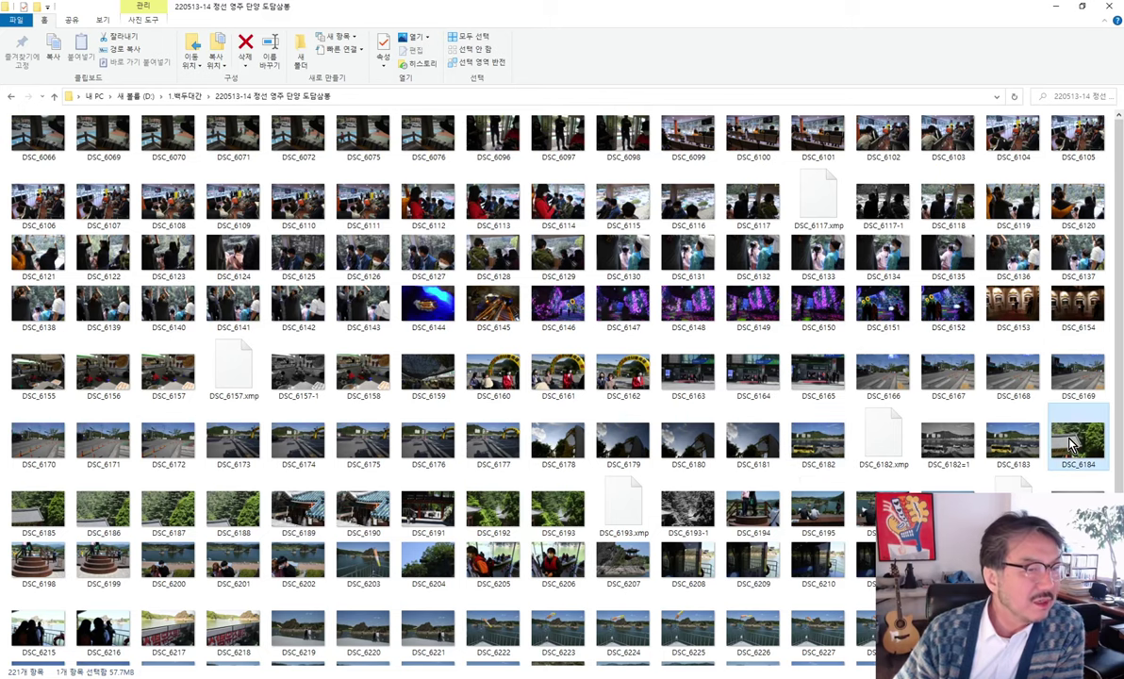
{"action": "double_click", "coordinate": [1071, 446]}
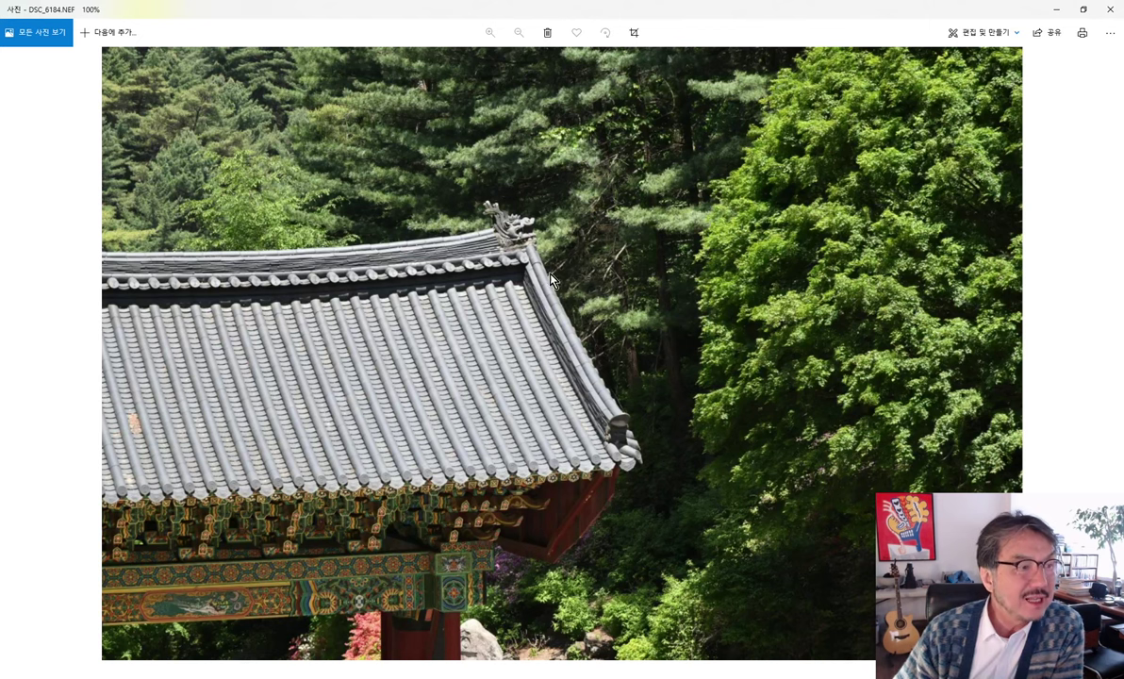
Step through colour temple photos DSC_6184 to DSC_6189, then close Photos
{"action": "left_click", "coordinate": [1108, 354]}
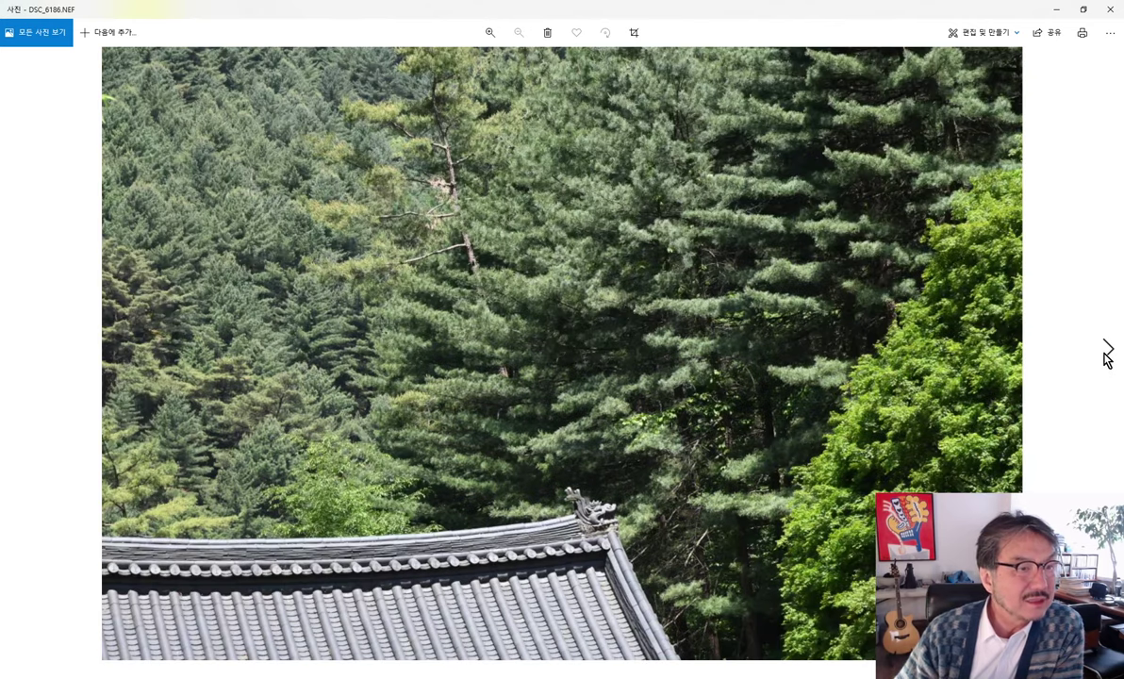
{"action": "left_click", "coordinate": [13, 351]}
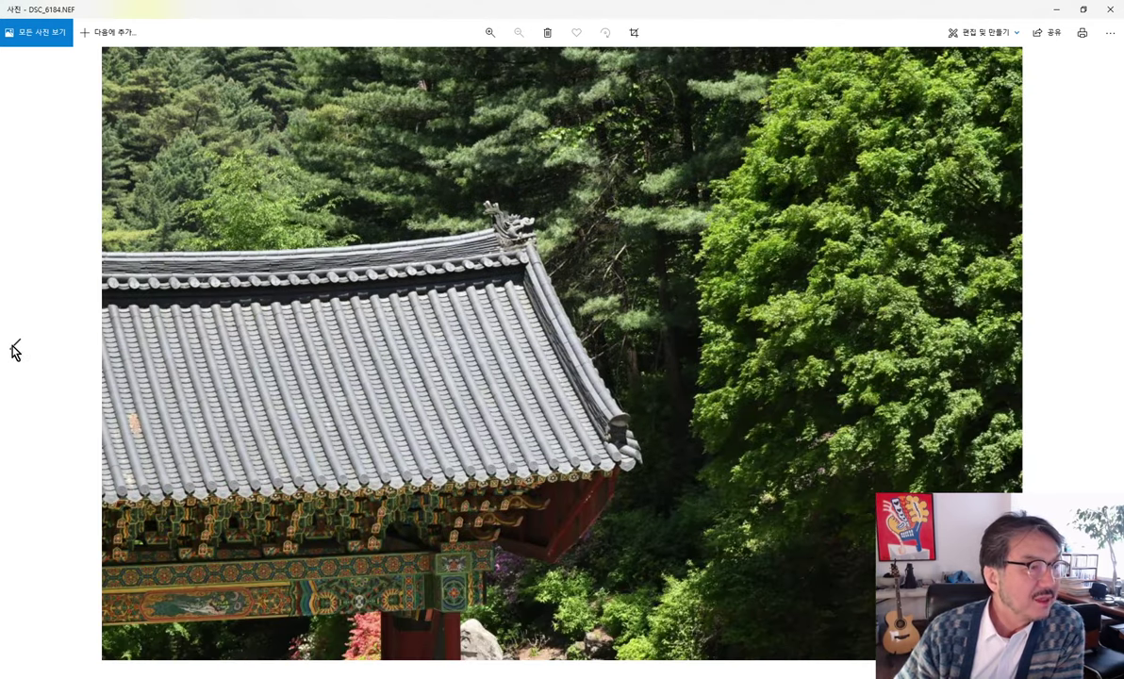
{"action": "left_click", "coordinate": [1106, 353]}
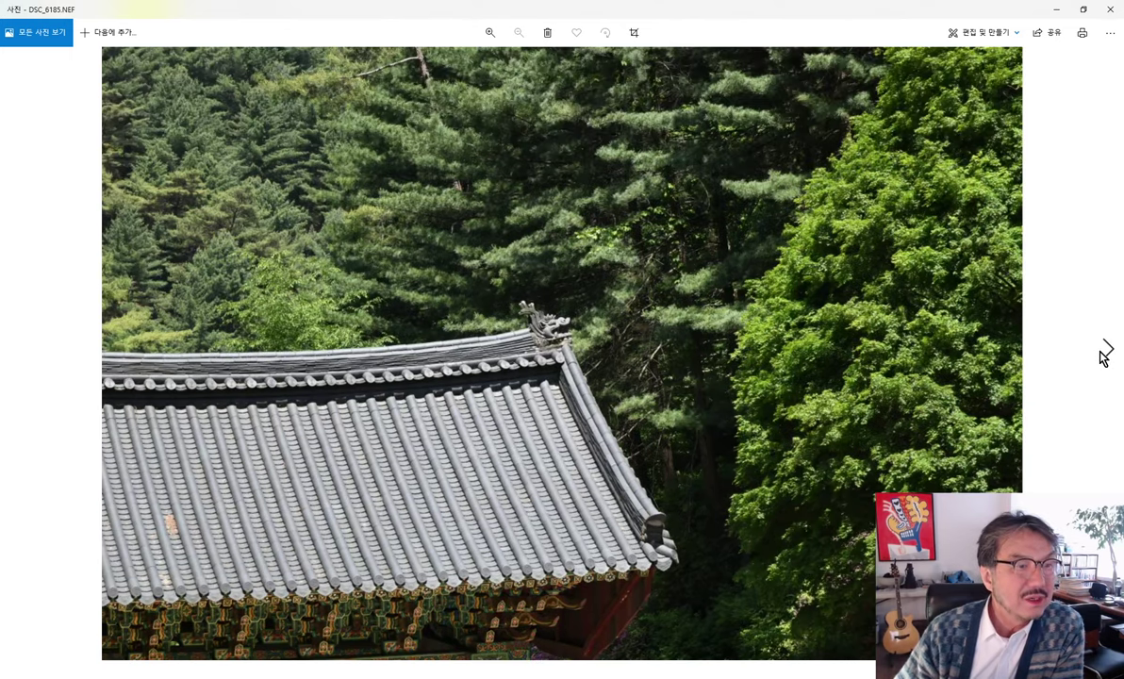
{"action": "left_click", "coordinate": [1104, 357]}
{"action": "left_click", "coordinate": [1103, 357]}
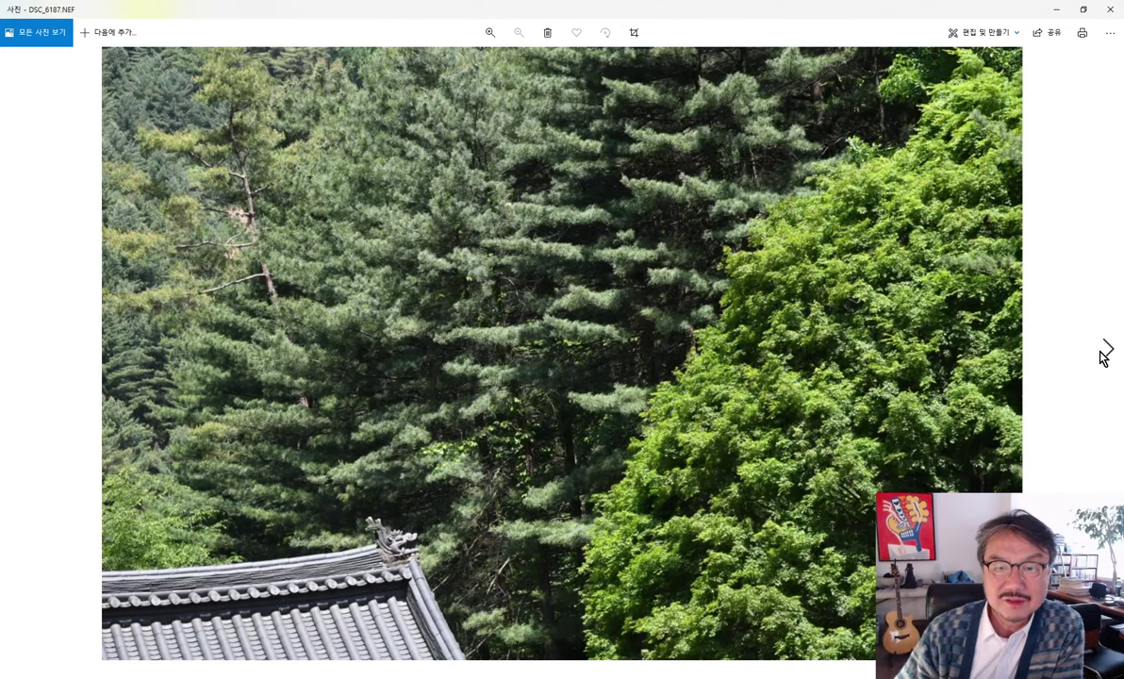
{"action": "left_click", "coordinate": [1104, 357]}
{"action": "left_click", "coordinate": [1102, 357]}
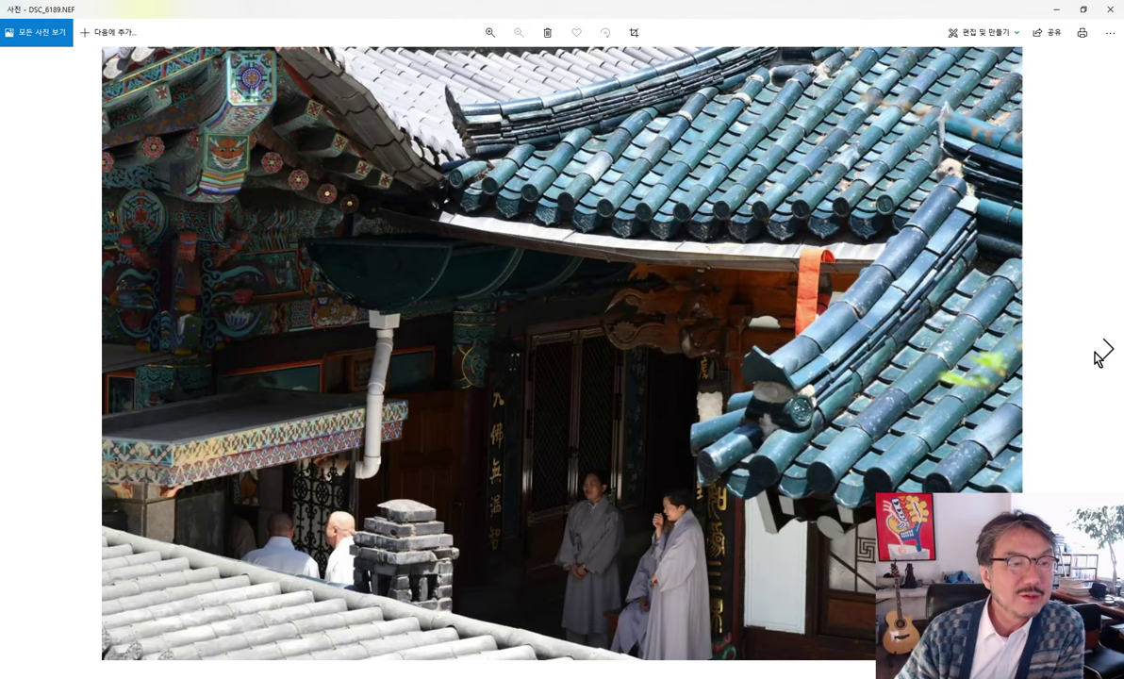
{"action": "left_click", "coordinate": [1104, 7]}
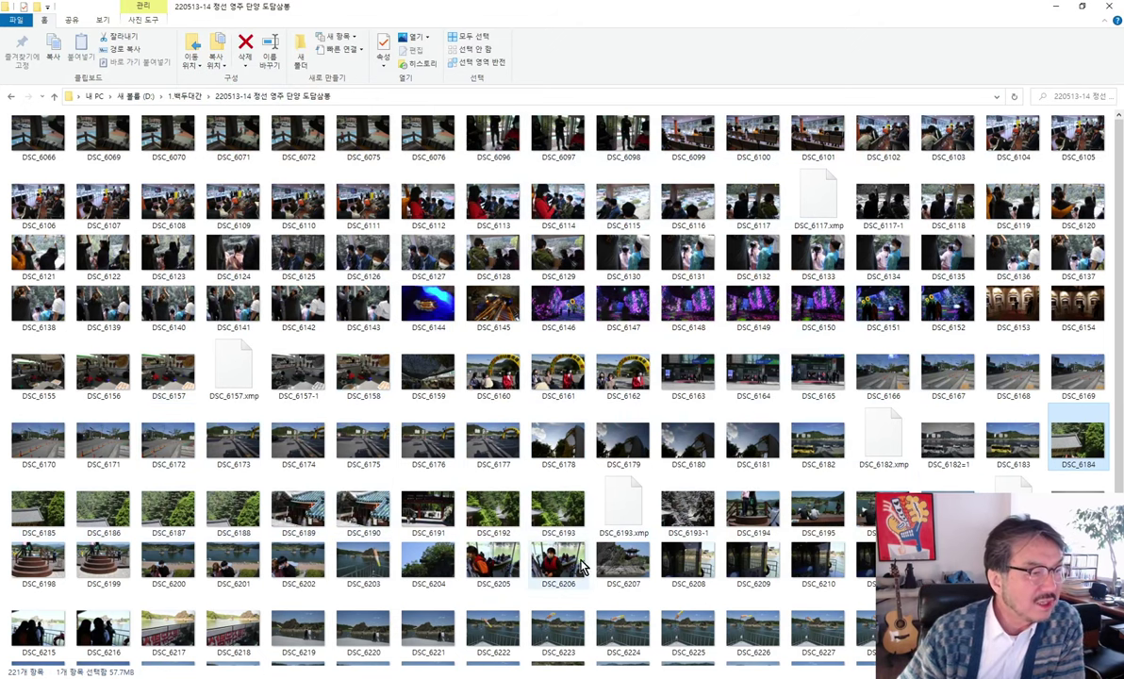
Open the DSC_6193.NEF forest temple photo in Photos
{"action": "left_click", "coordinate": [554, 524]}
{"action": "double_click", "coordinate": [553, 520]}
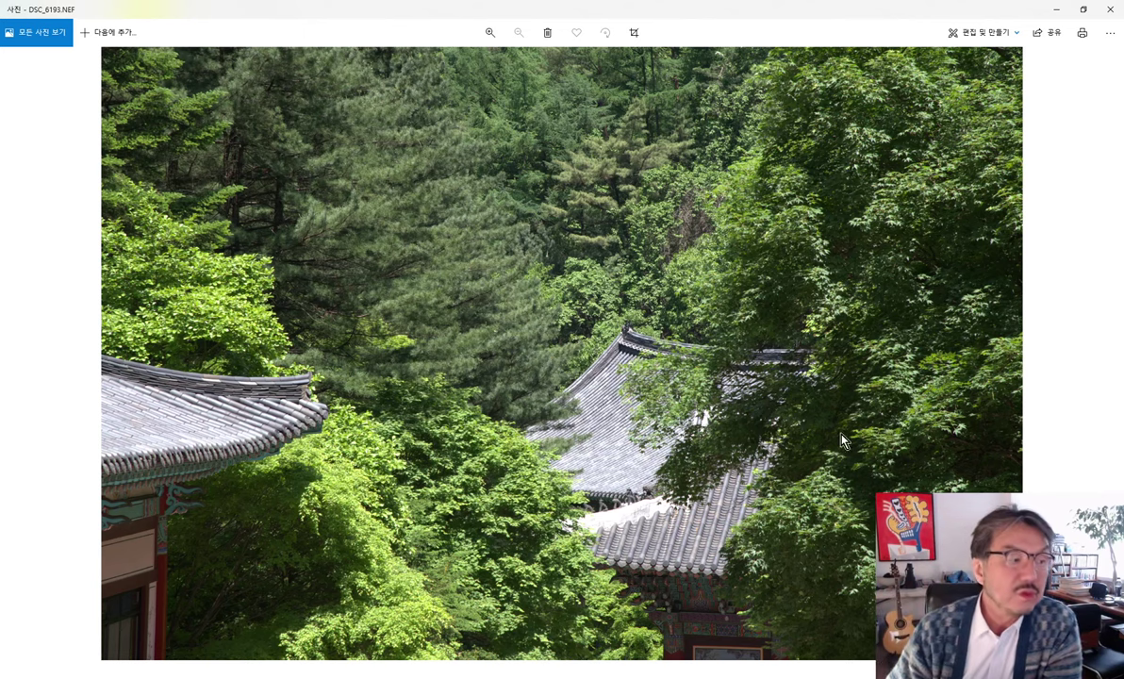
Toggle between DSC_6193.NEF and black-and-white DSC_6193-1.jpg, then close Photos
{"action": "left_click", "coordinate": [1106, 366]}
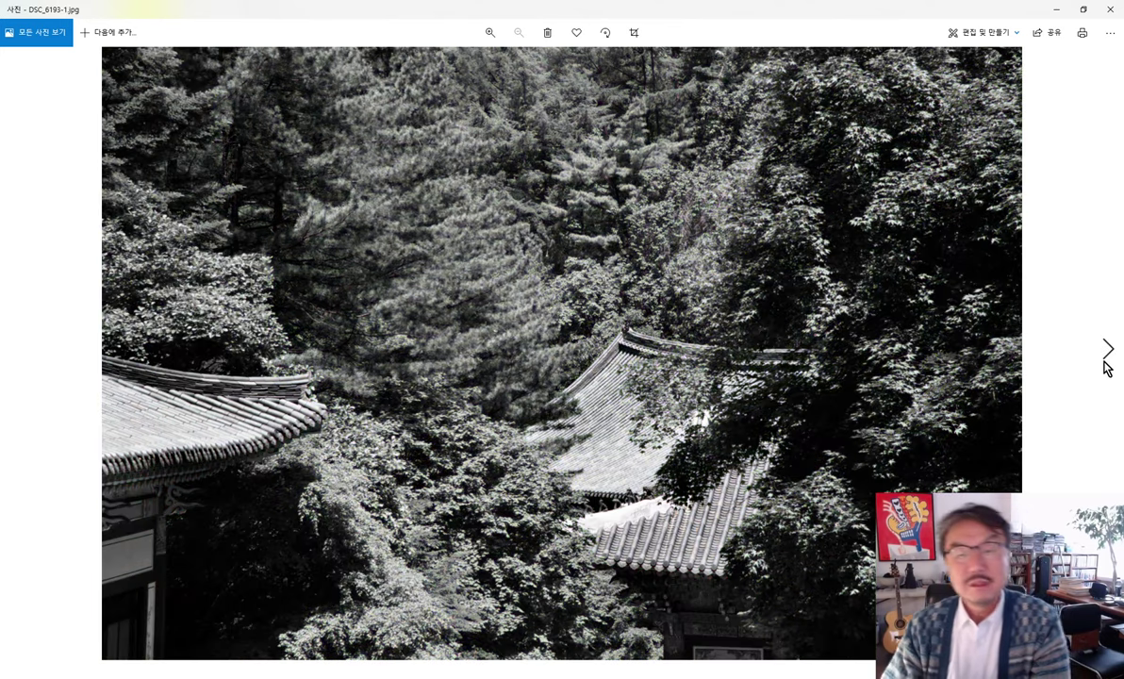
{"action": "left_click", "coordinate": [17, 349]}
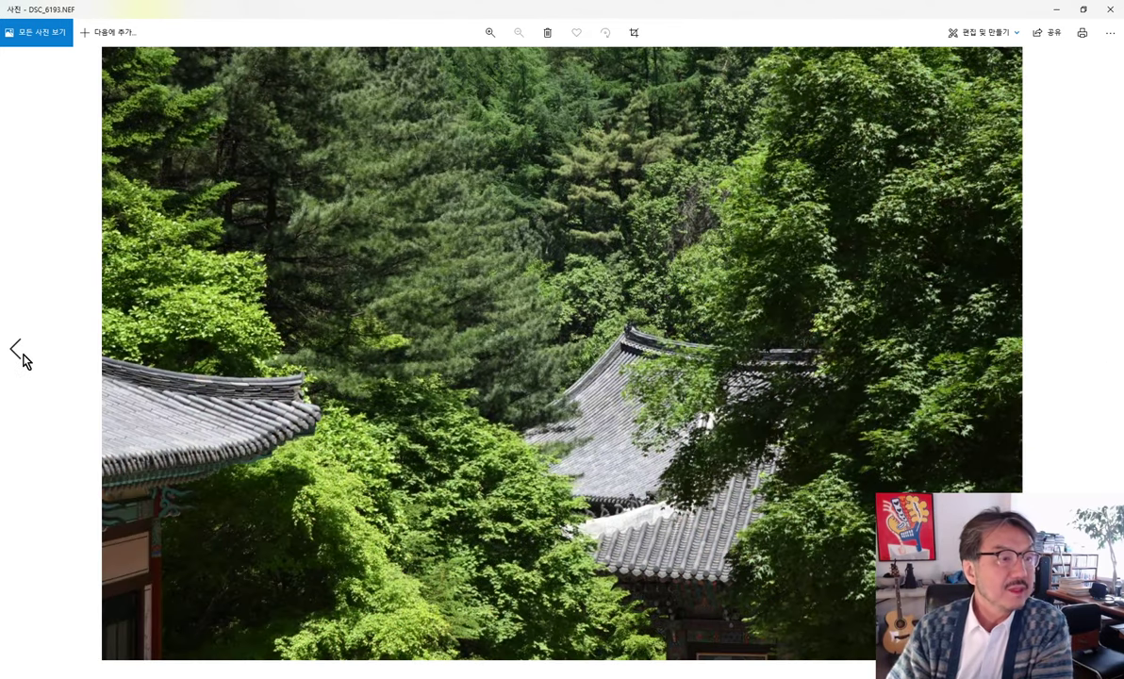
{"action": "left_click", "coordinate": [1105, 350]}
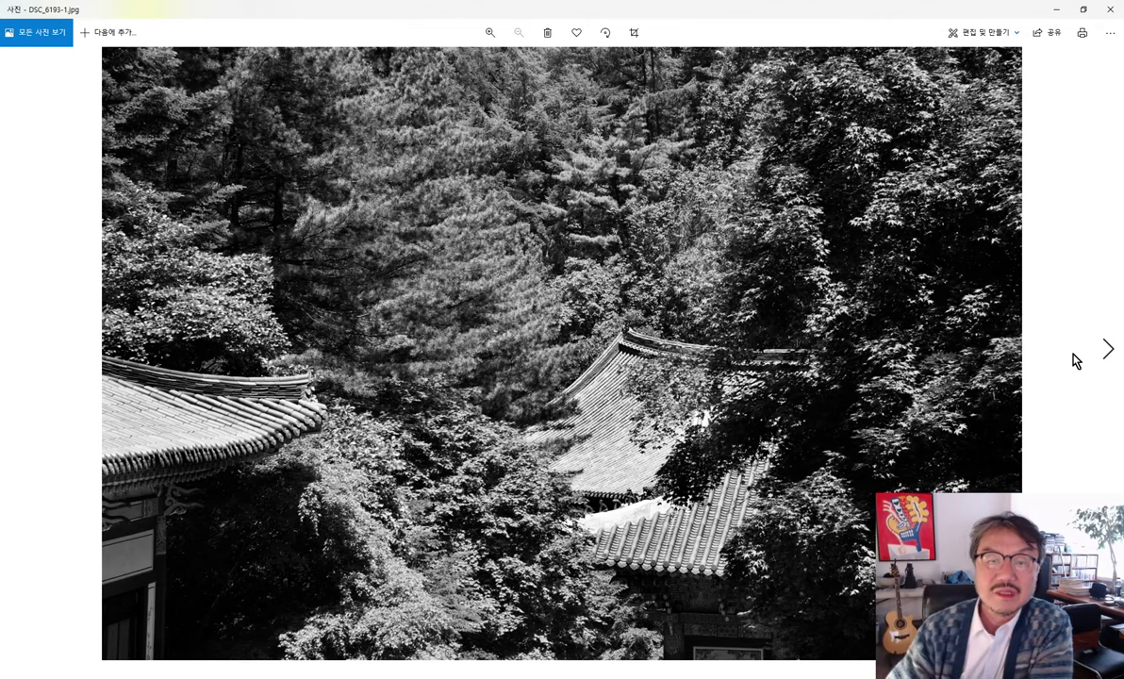
{"action": "left_click", "coordinate": [1111, 8]}
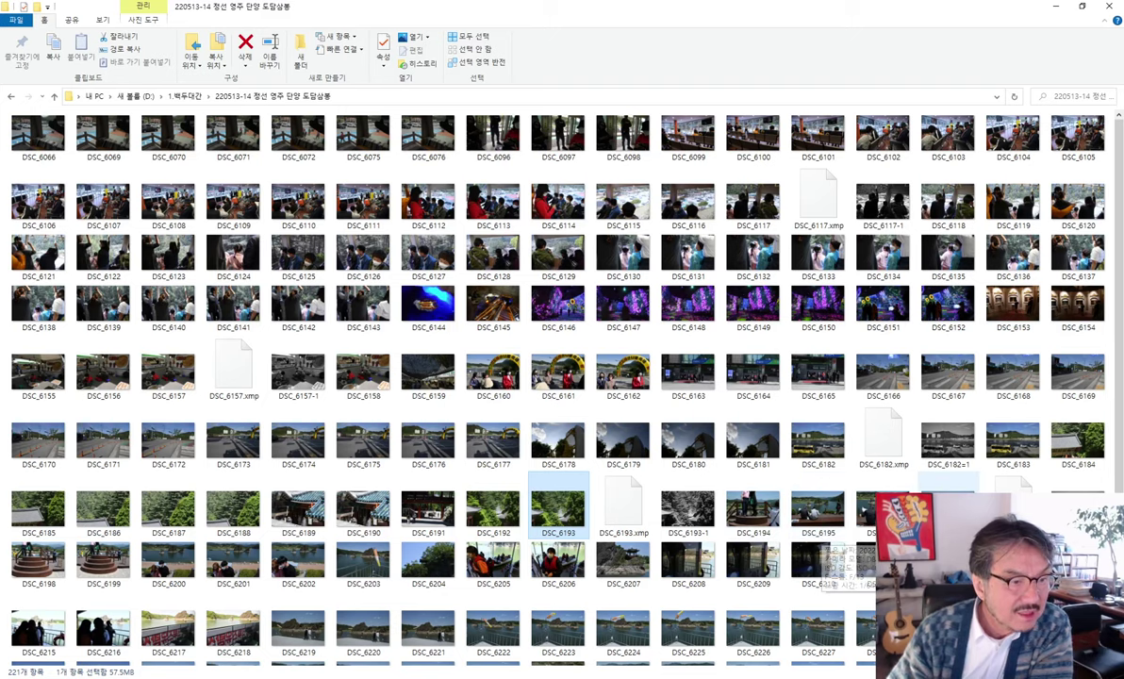
Open DSC_6195.NEF from File Explorer in Microsoft Photos at full size
{"action": "double_click", "coordinate": [820, 516]}
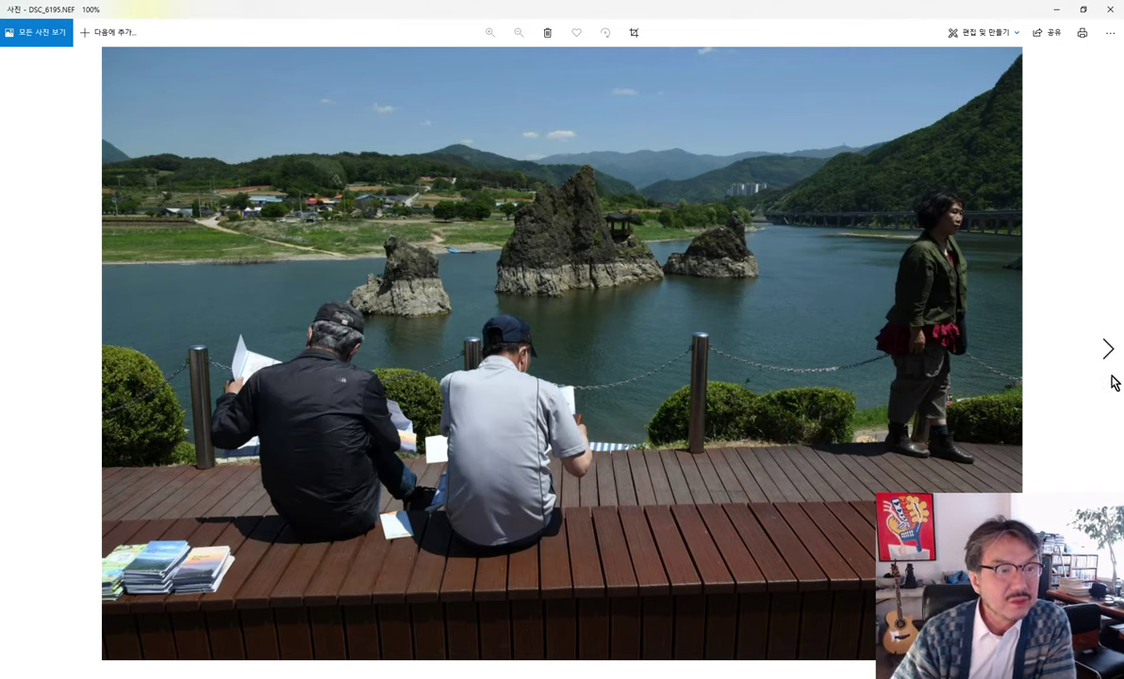
Flip back and forth between DSC_6196 and DSC_6197 to compare them
{"action": "left_click", "coordinate": [1109, 354]}
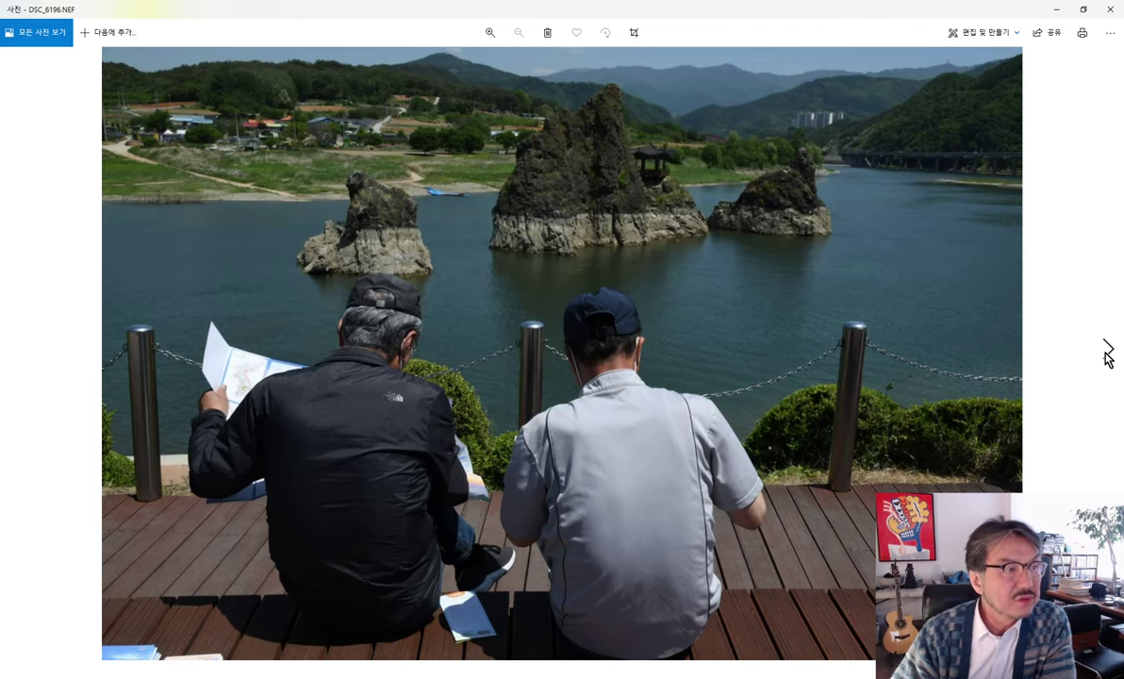
{"action": "left_click", "coordinate": [1108, 354]}
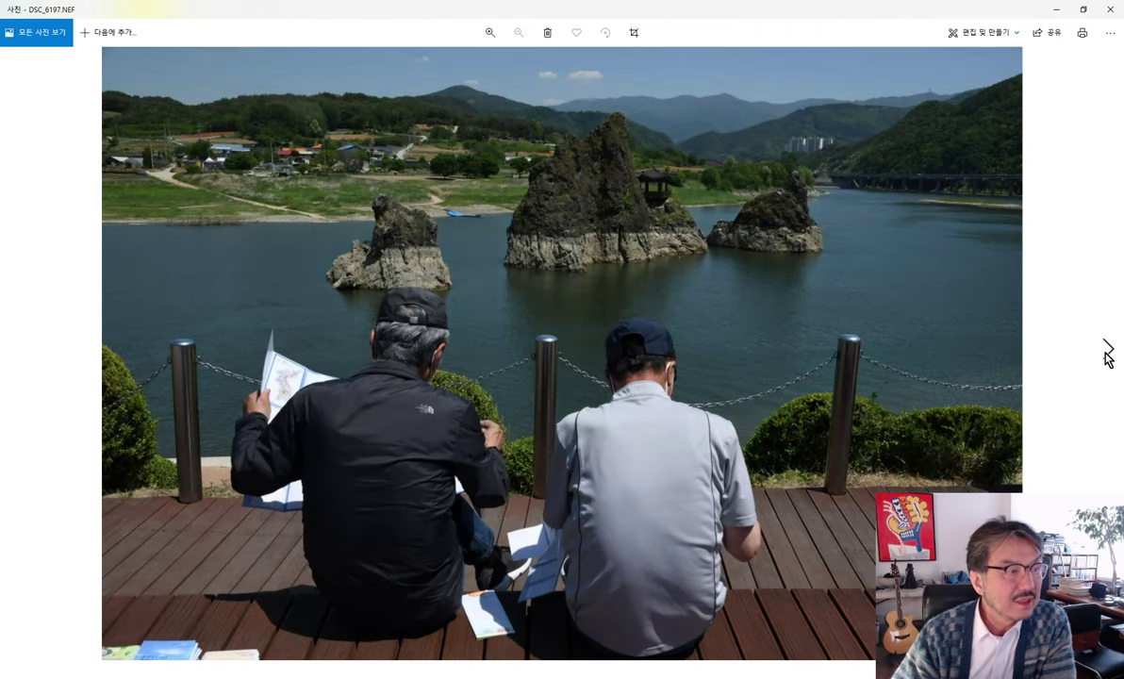
{"action": "left_click", "coordinate": [17, 351]}
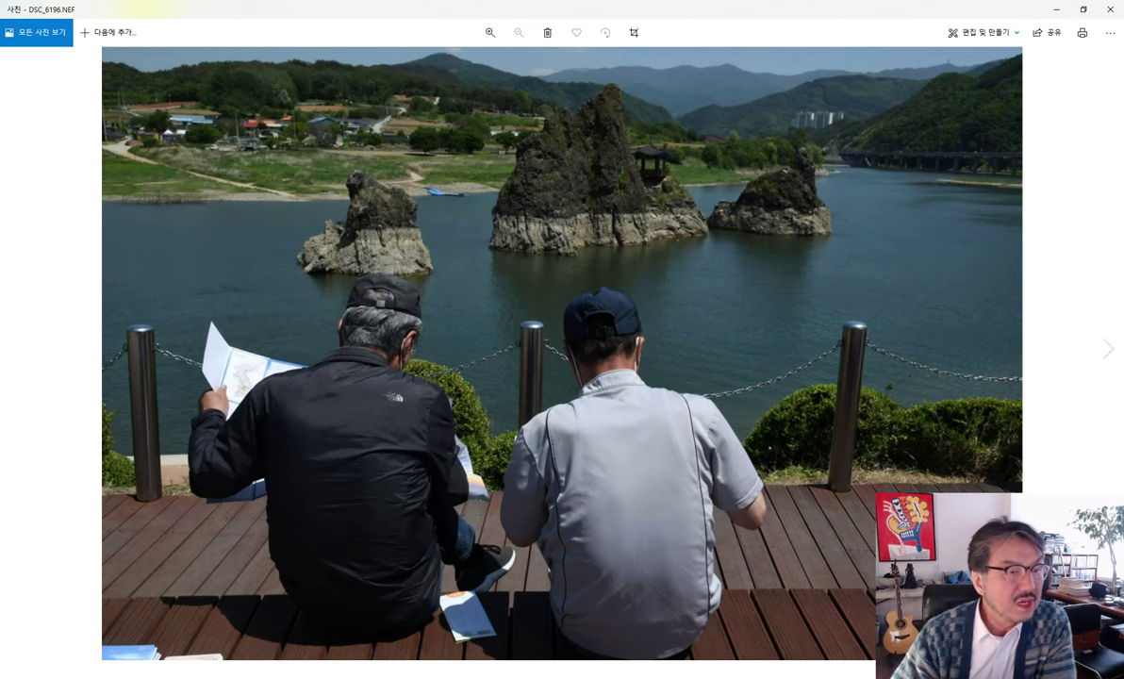
{"action": "left_click", "coordinate": [1099, 348]}
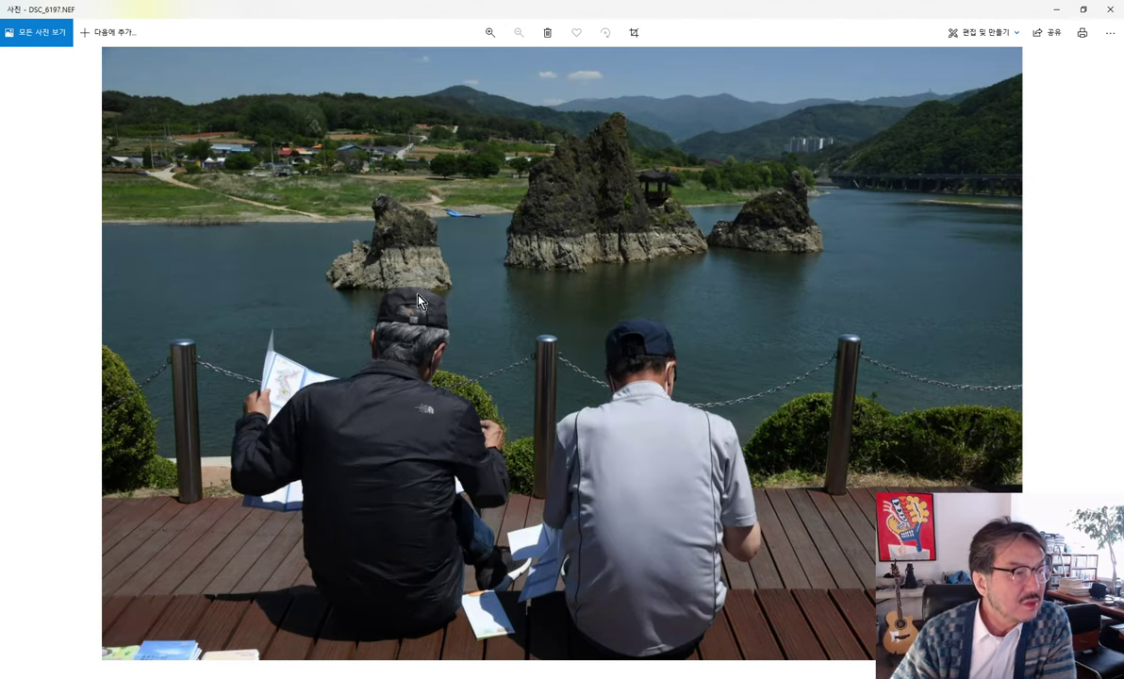
{"action": "left_click", "coordinate": [30, 344]}
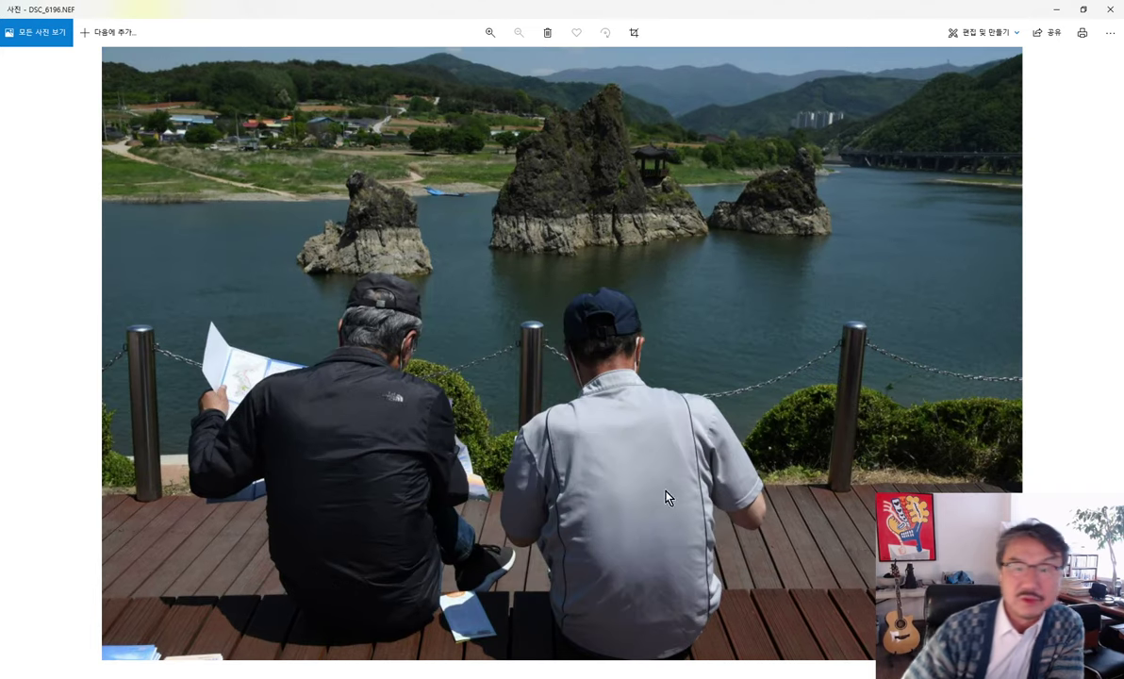
{"action": "left_click", "coordinate": [1107, 352]}
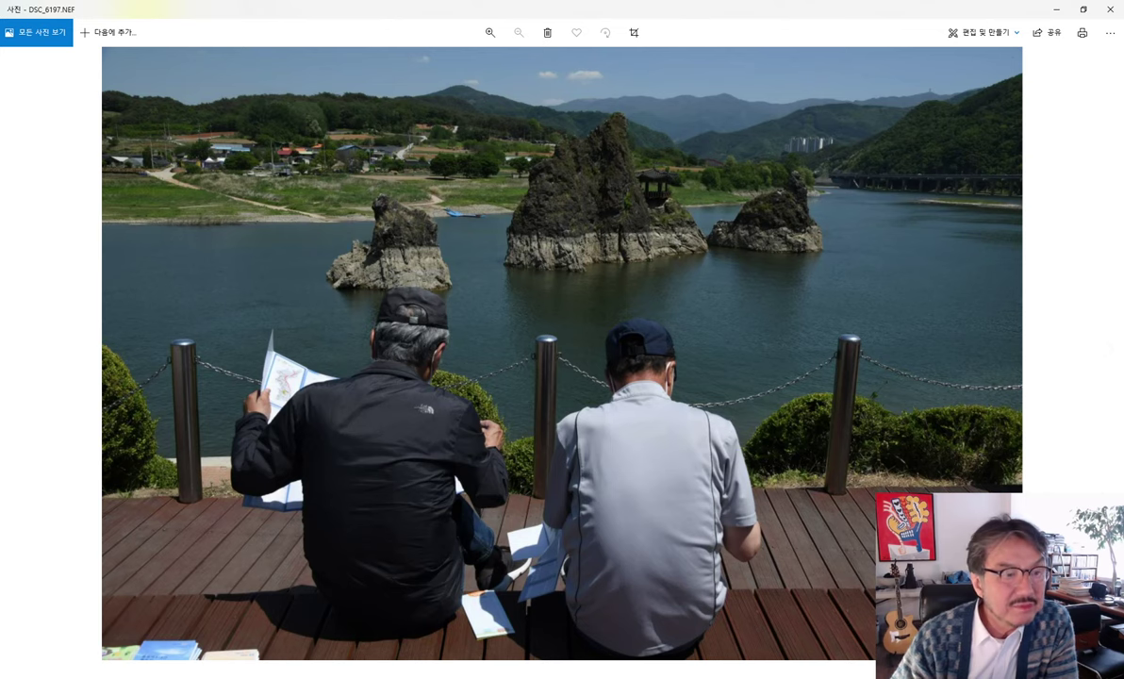
Compare black-and-white DSC_6197-1.jpg with the colour DSC_6197.NEF, then open DSC_6200.NEF
{"action": "left_click", "coordinate": [1107, 350]}
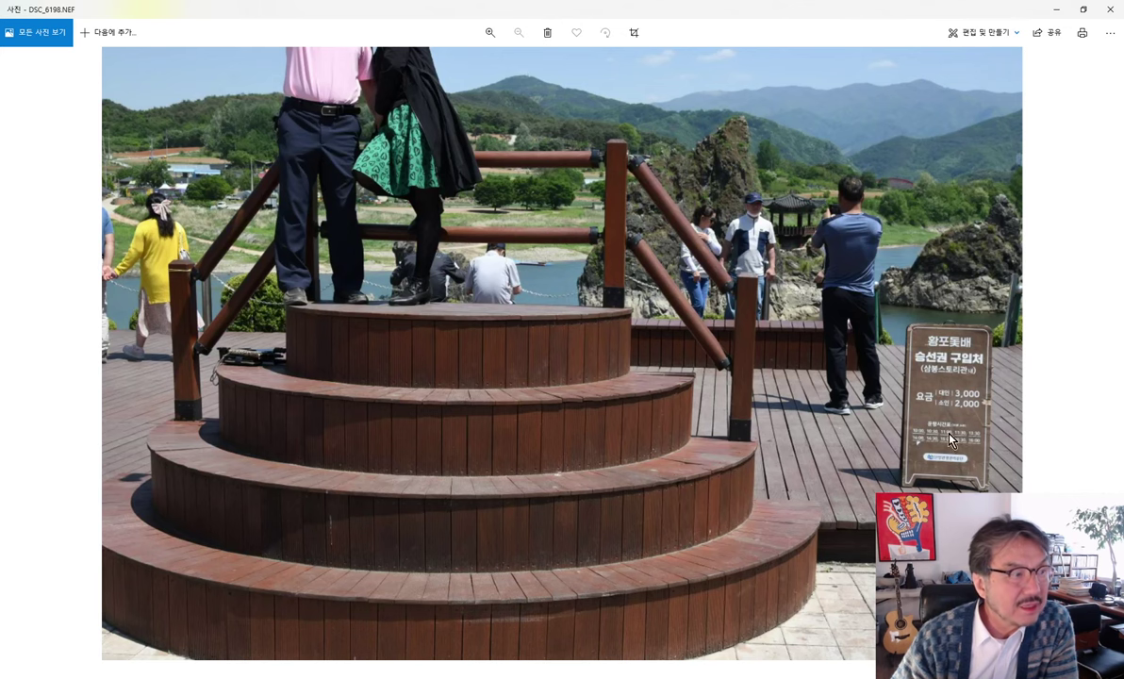
{"action": "left_click", "coordinate": [7, 358]}
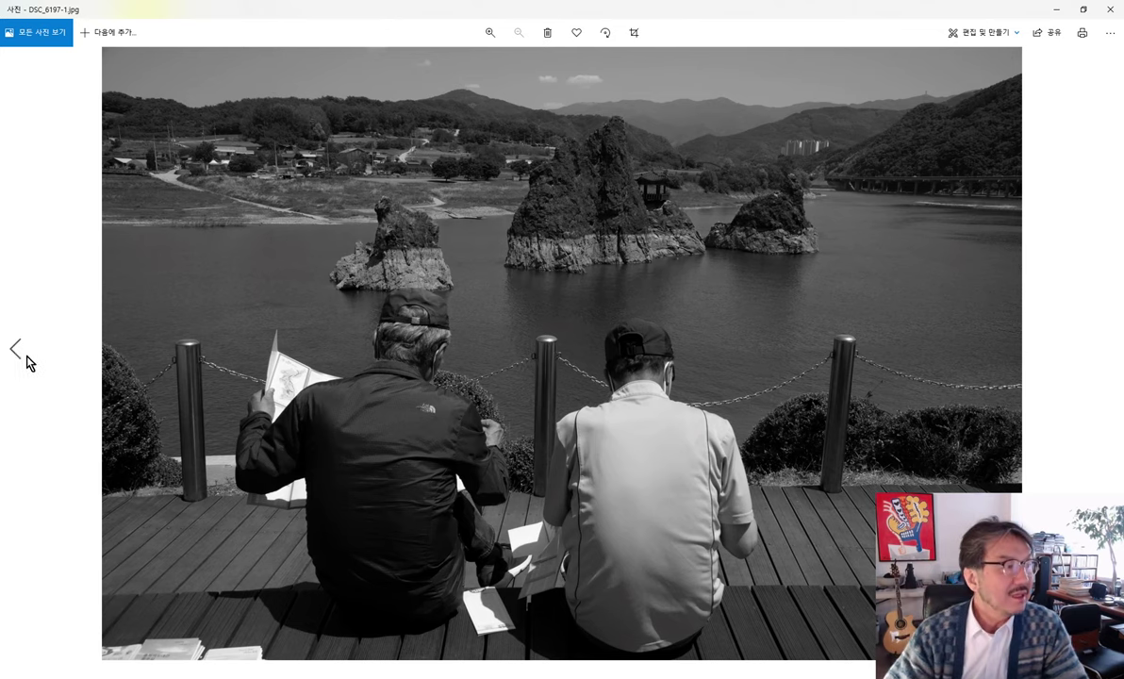
{"action": "left_click", "coordinate": [15, 351]}
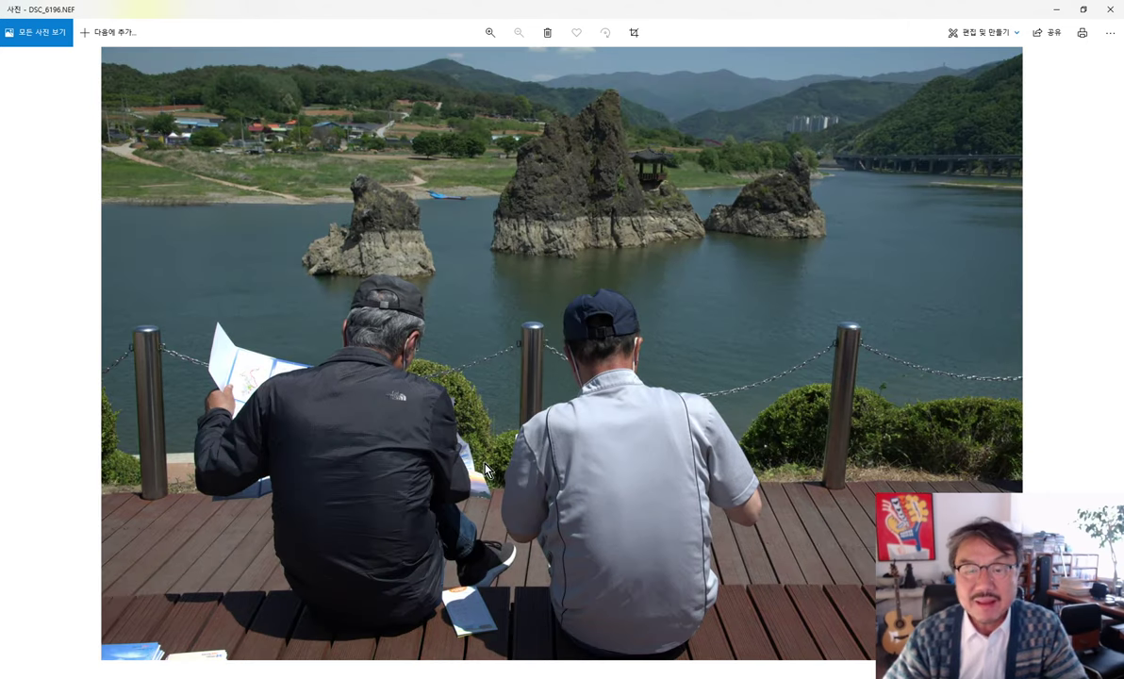
{"action": "left_click", "coordinate": [1107, 351]}
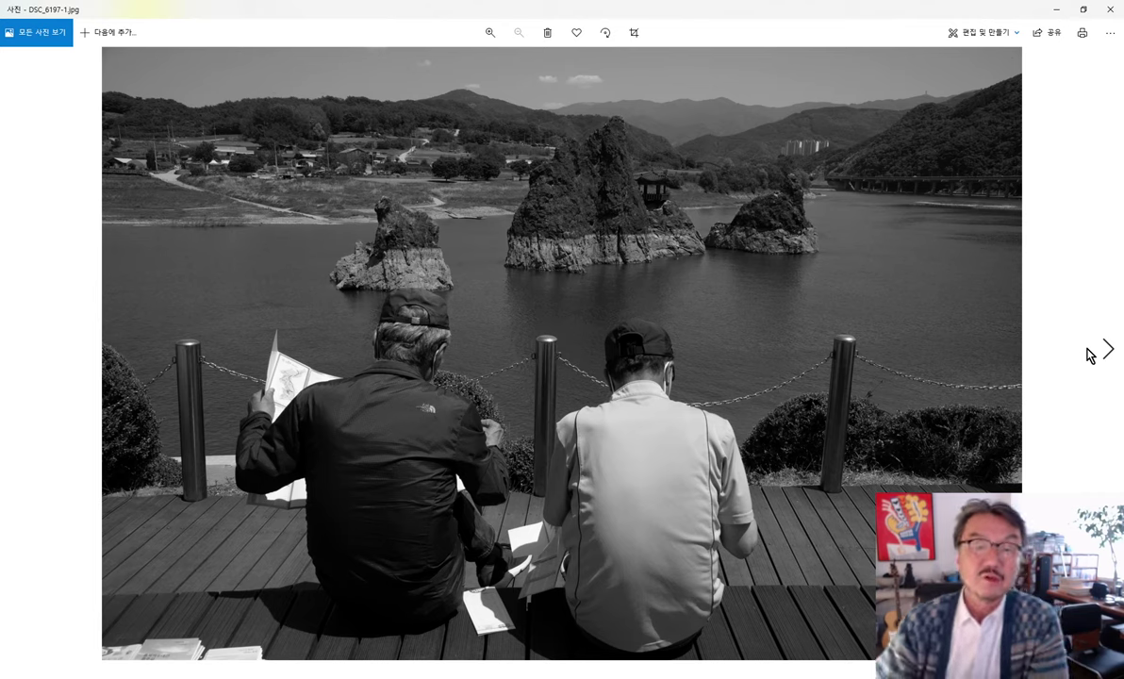
{"action": "left_click", "coordinate": [1102, 14]}
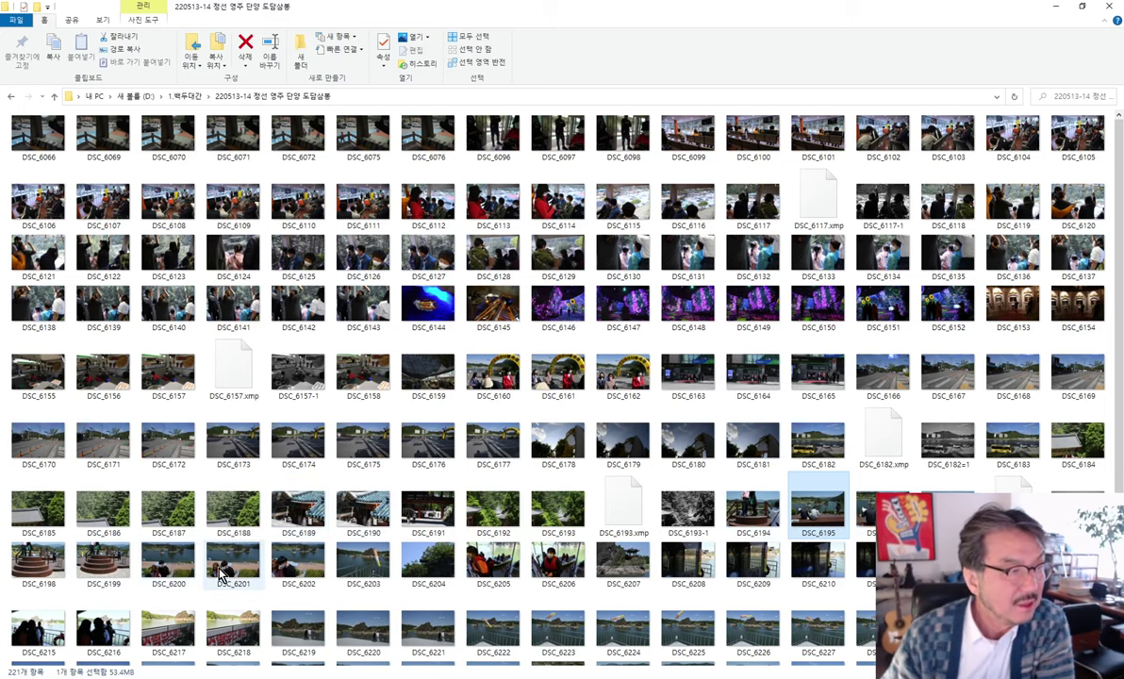
{"action": "double_click", "coordinate": [170, 566]}
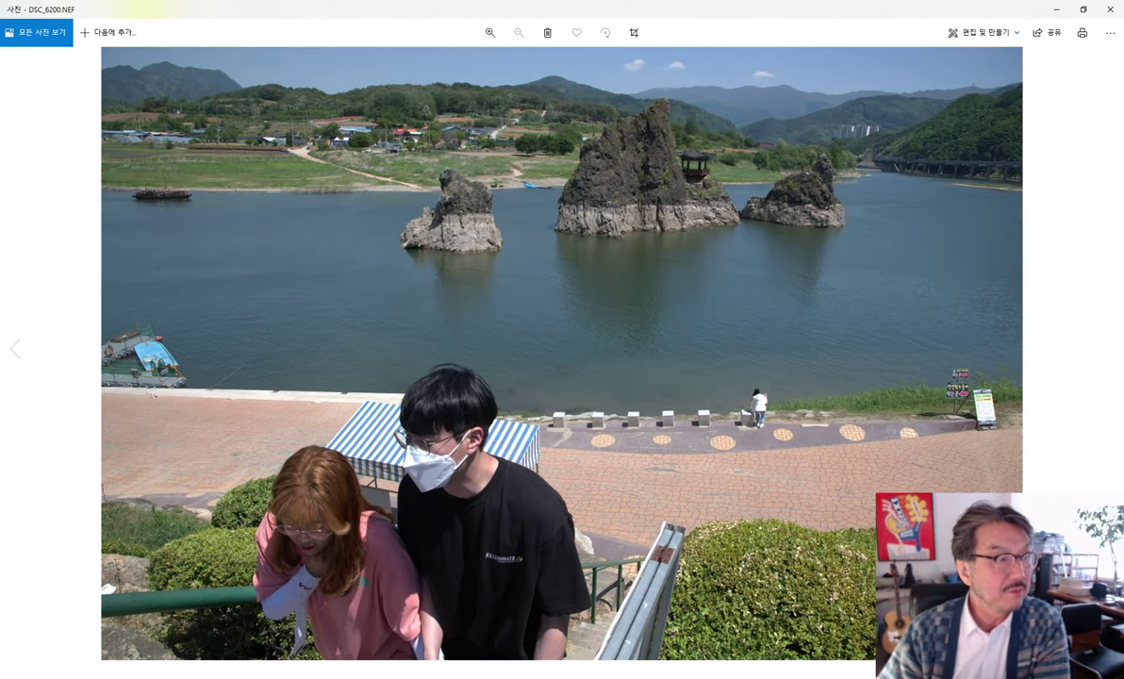
Browse back and forth among DSC_6200, DSC_6201 and DSC_6202, then close Photos
{"action": "left_click", "coordinate": [1105, 353]}
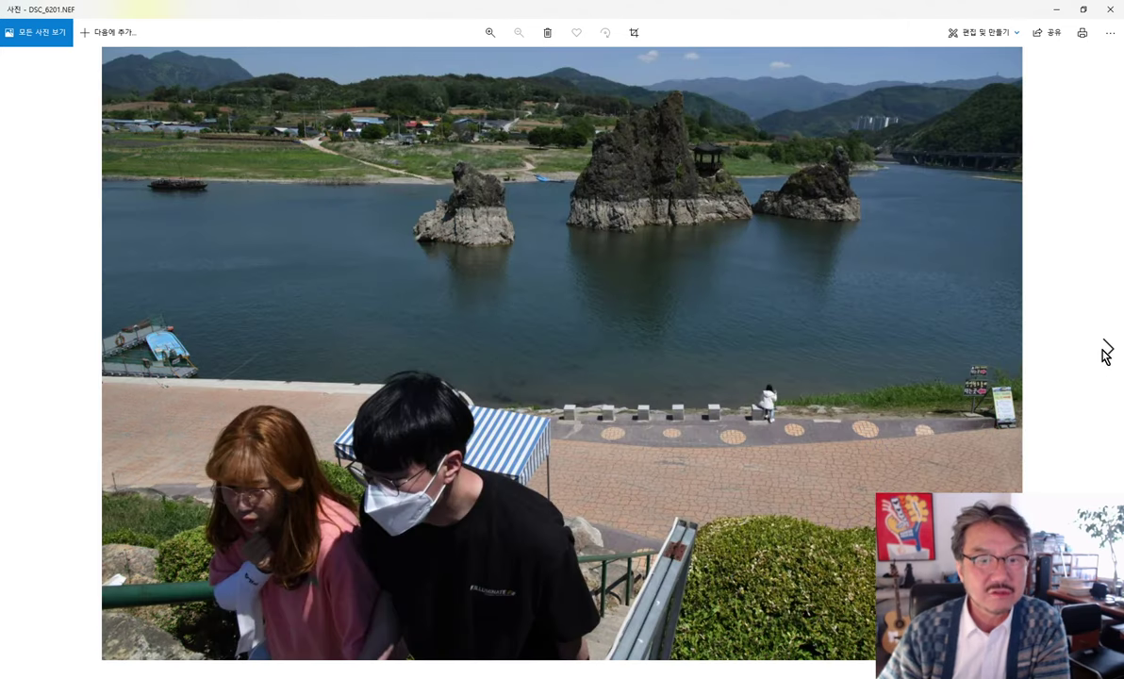
{"action": "left_click", "coordinate": [1106, 352]}
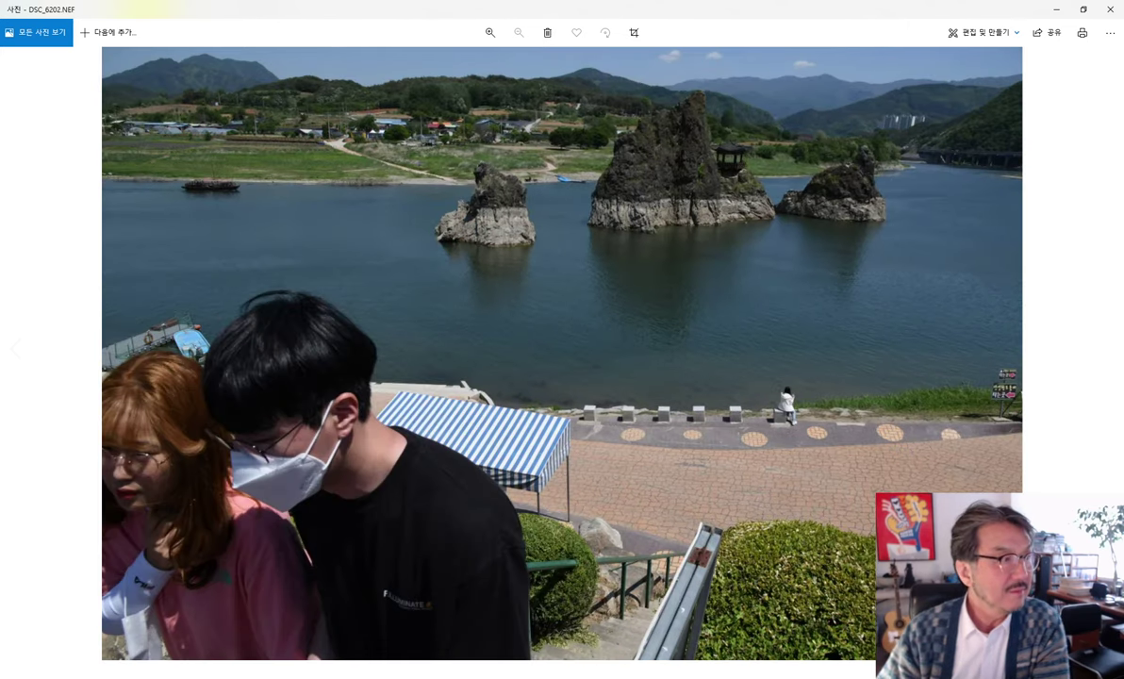
{"action": "left_click", "coordinate": [9, 363]}
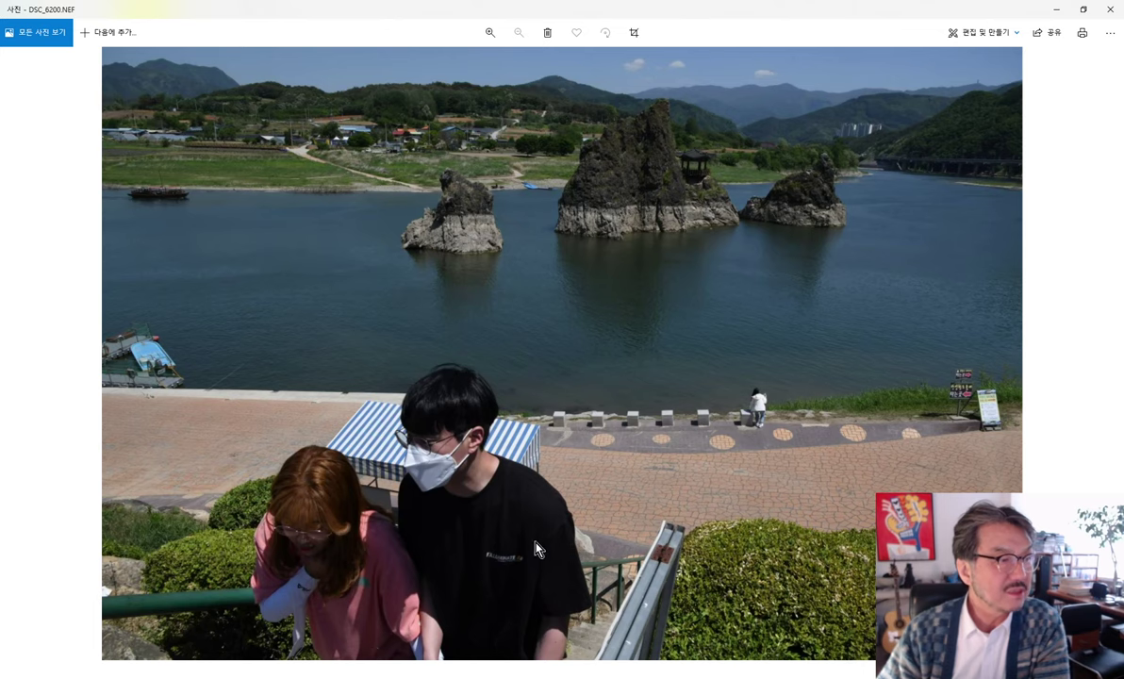
{"action": "left_click", "coordinate": [1107, 352]}
{"action": "left_click", "coordinate": [1099, 365]}
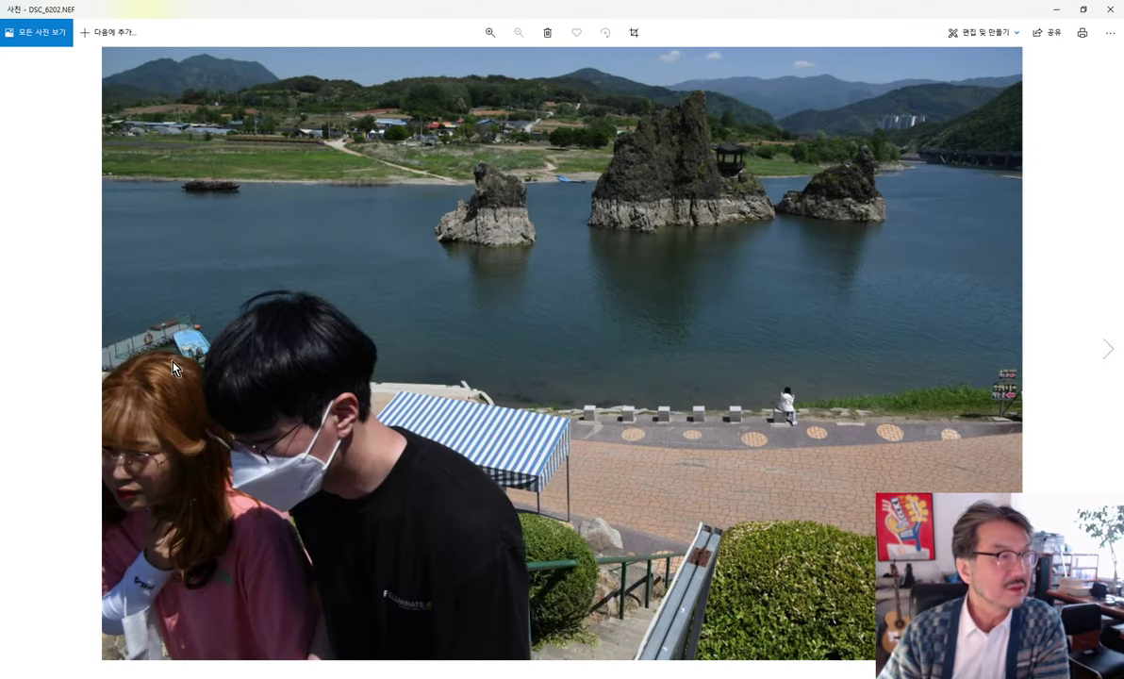
{"action": "left_click", "coordinate": [18, 403]}
{"action": "left_click", "coordinate": [15, 394]}
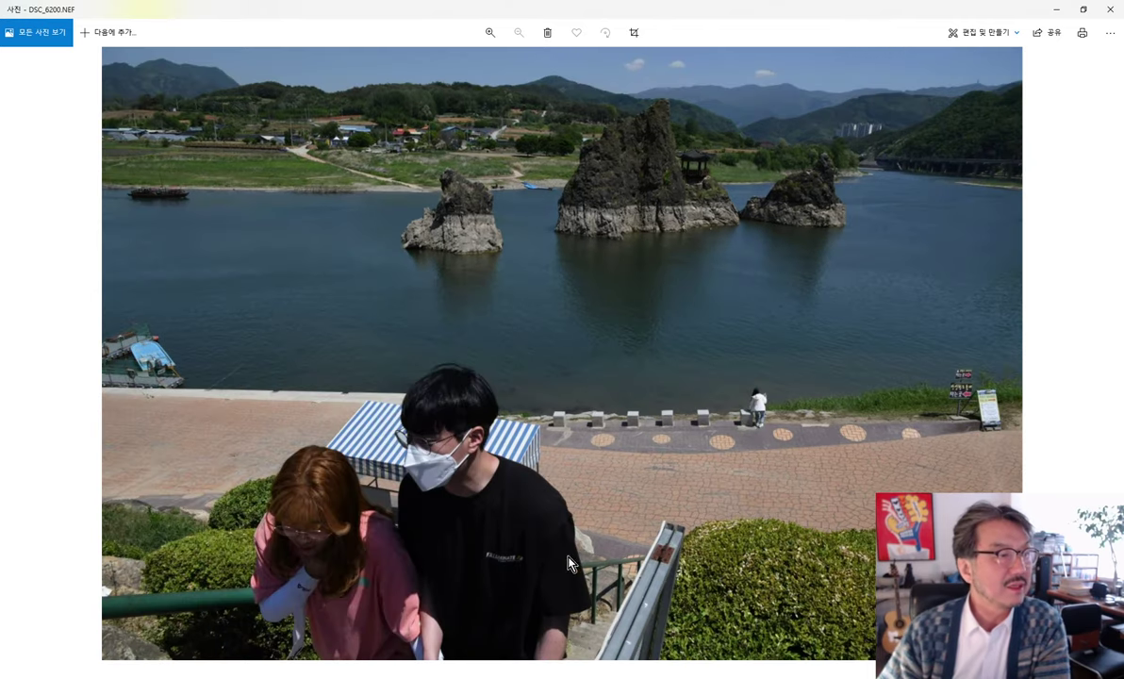
{"action": "left_click", "coordinate": [1033, 336]}
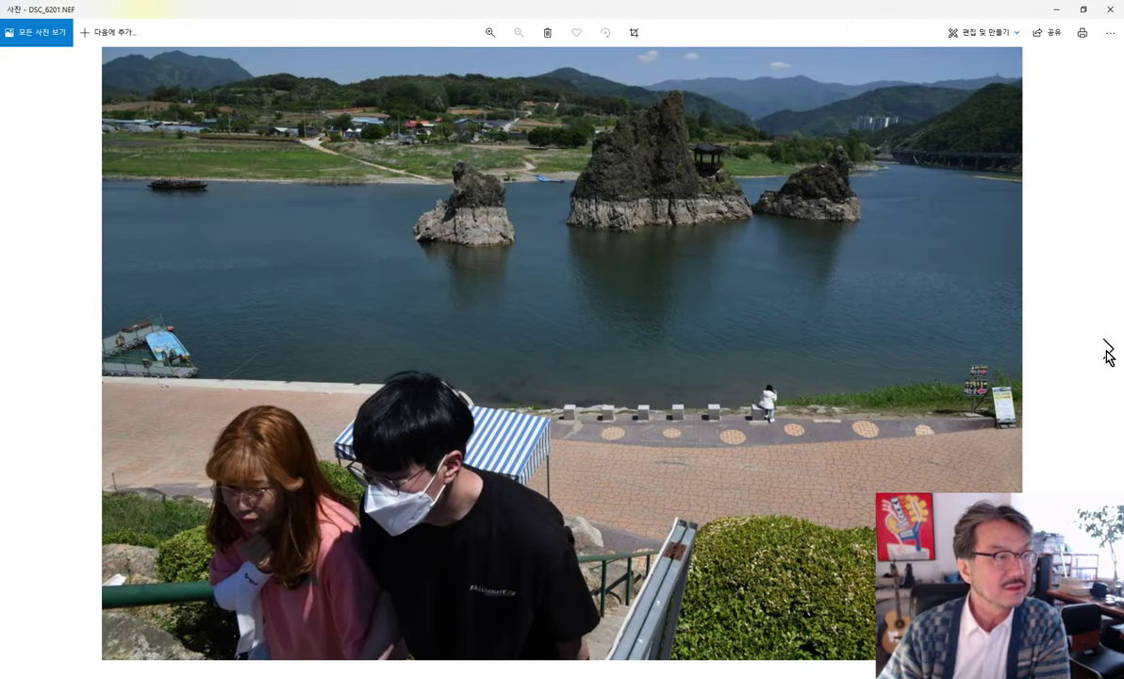
{"action": "left_click", "coordinate": [22, 353]}
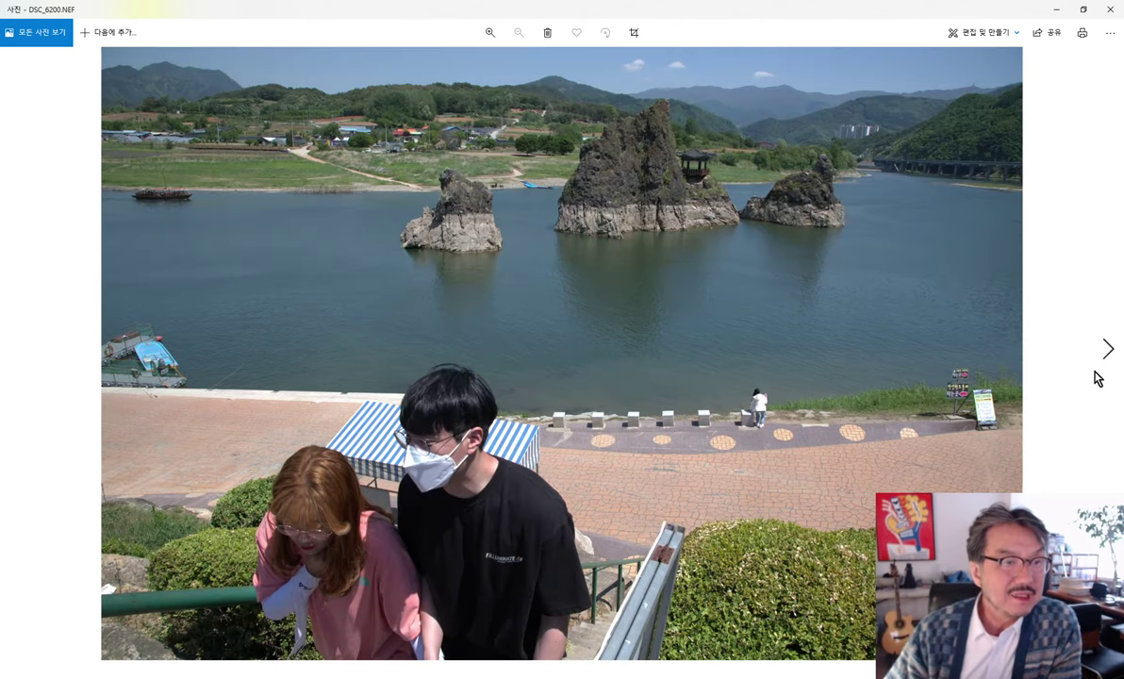
{"action": "left_click", "coordinate": [1103, 358]}
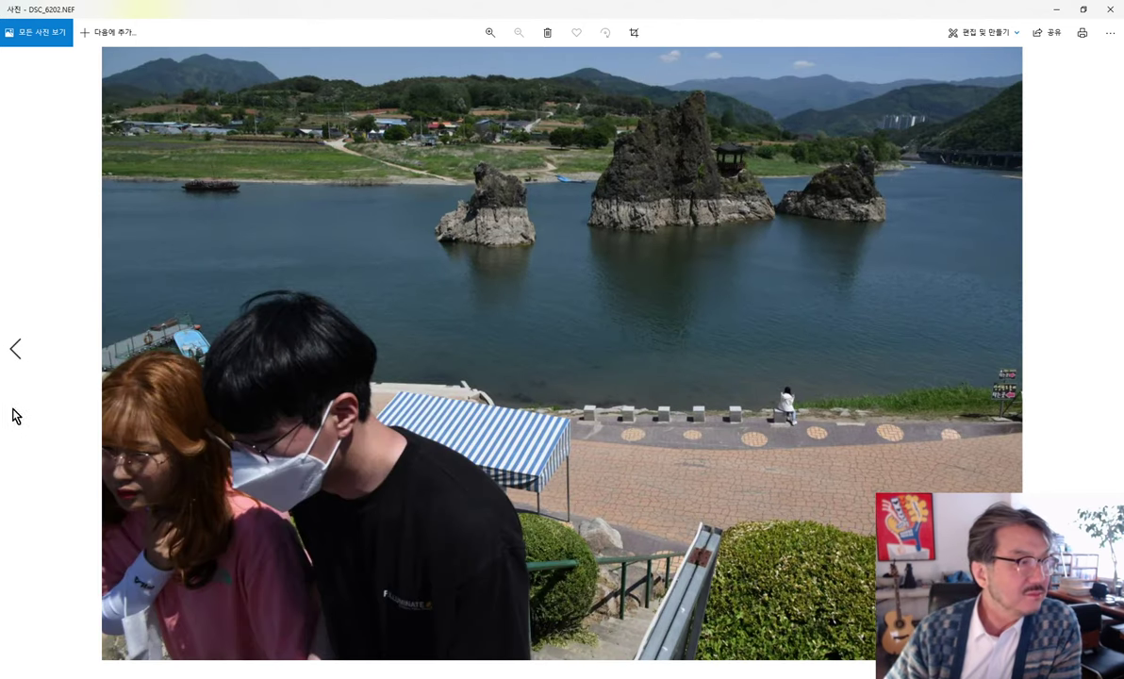
{"action": "left_click", "coordinate": [19, 349]}
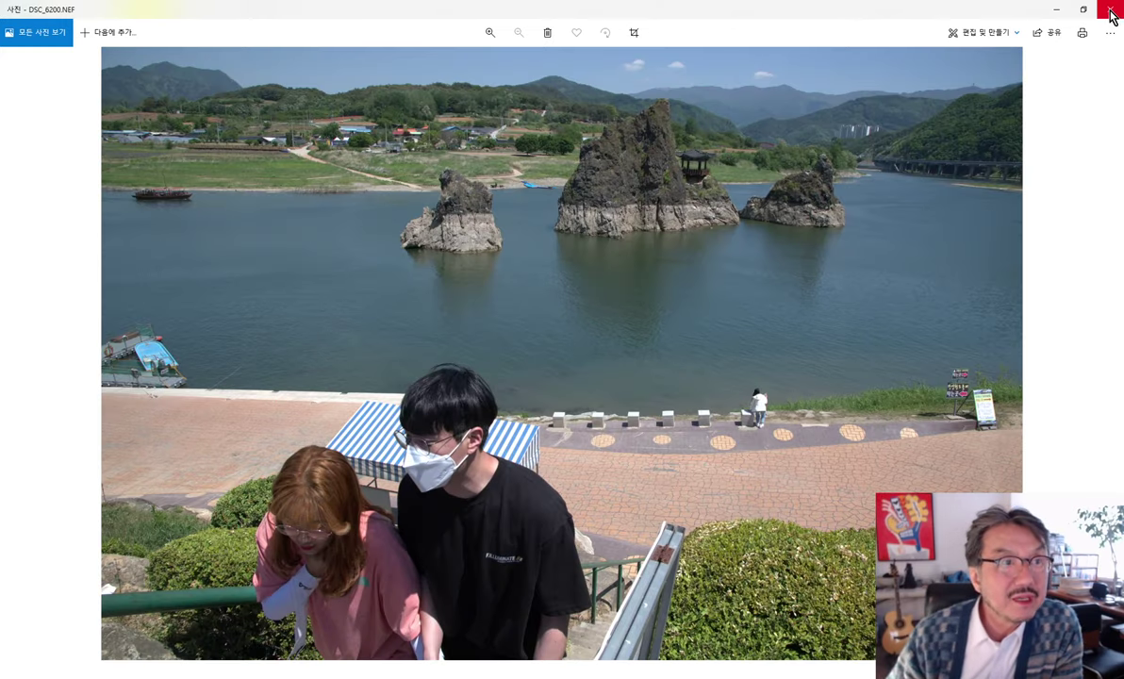
{"action": "left_click", "coordinate": [1110, 9]}
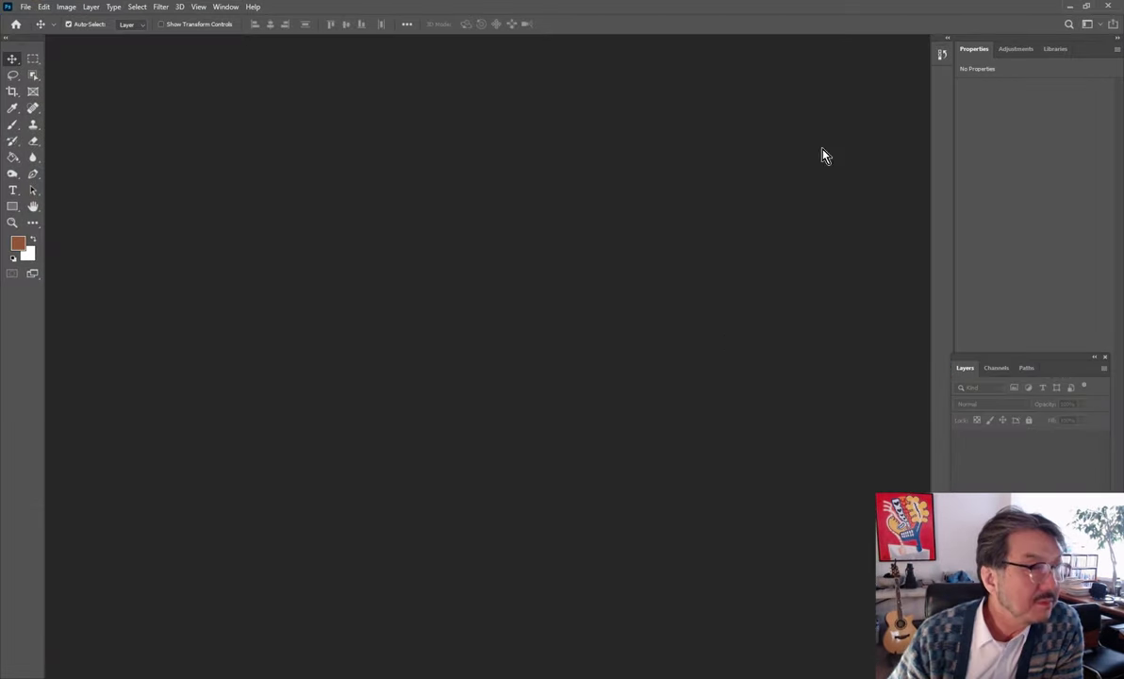
Move the Photoshop window aside and cancel the pending Camera Raw import
{"action": "left_click", "coordinate": [1086, 10]}
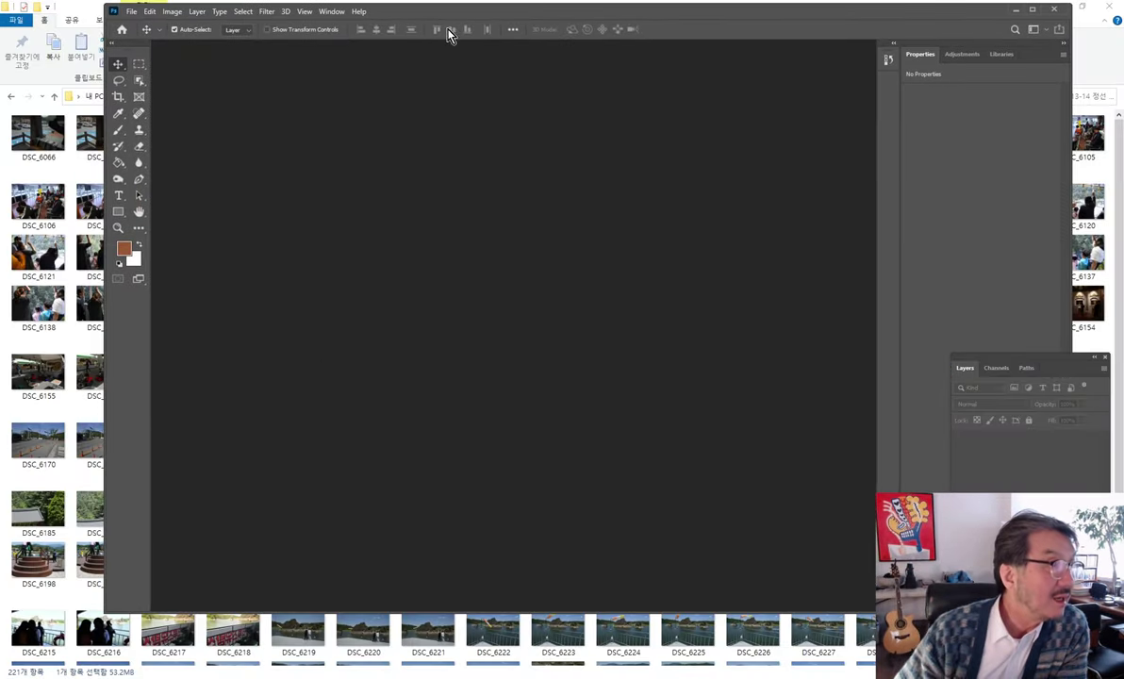
{"action": "mouse_move", "coordinate": [472, 12]}
{"action": "left_mouse_down"}
{"action": "mouse_move", "coordinate": [727, 42]}
{"action": "mouse_move", "coordinate": [684, 38]}
{"action": "left_mouse_up"}
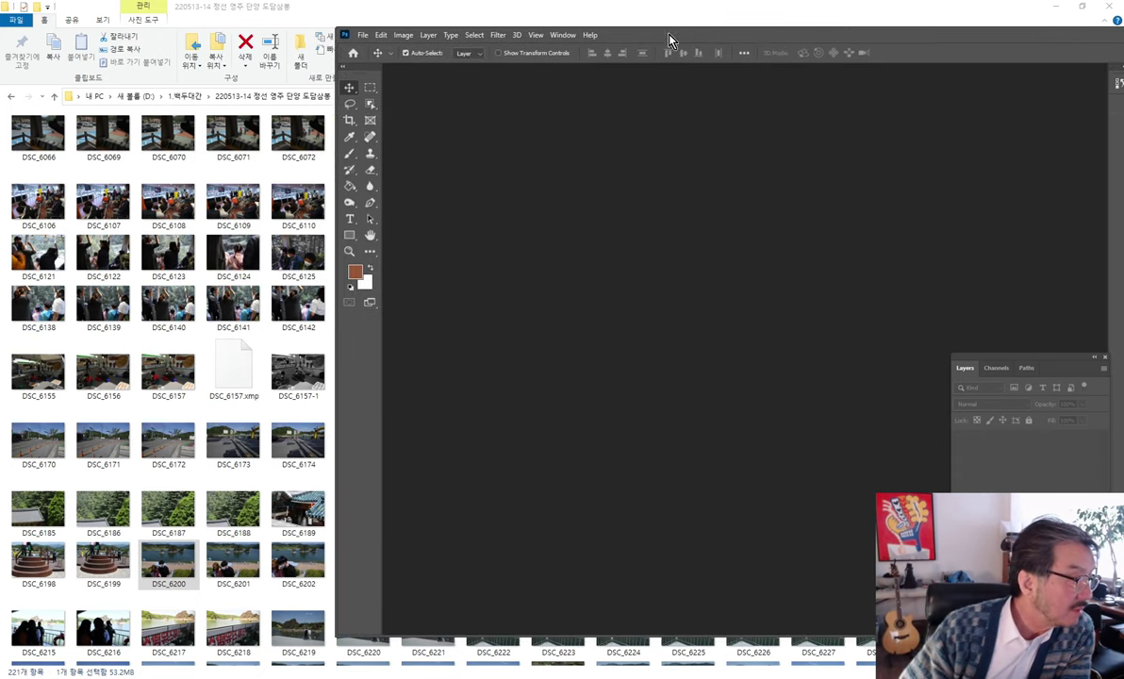
{"action": "left_click", "coordinate": [818, 348]}
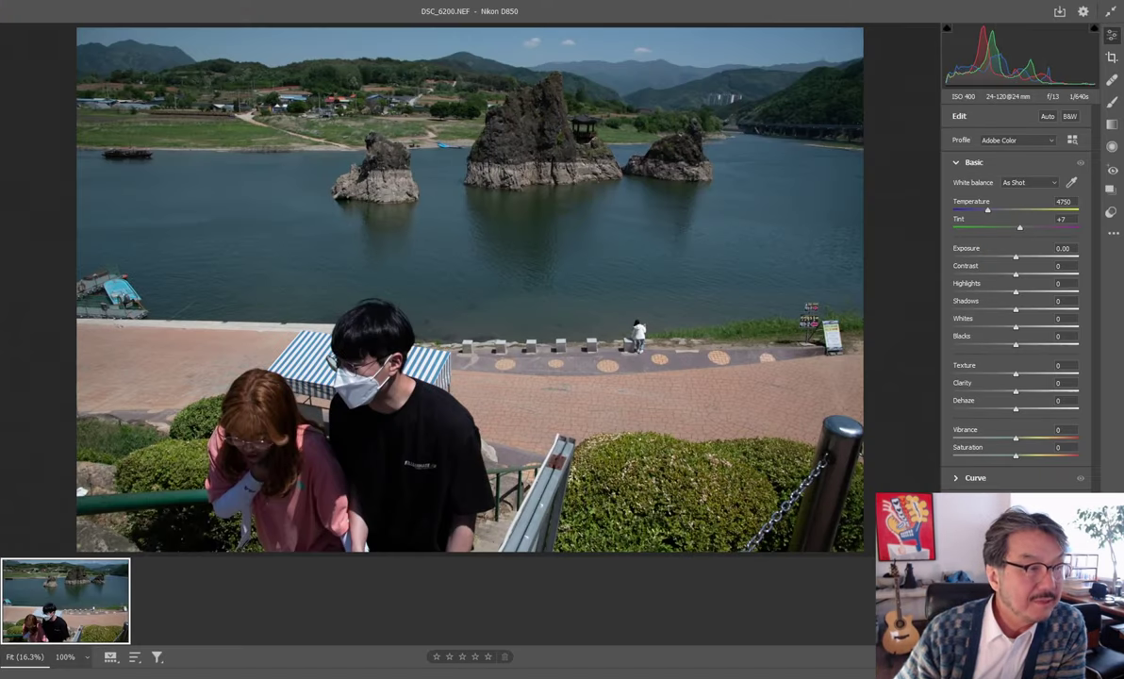
{"action": "key", "text": "Escape"}
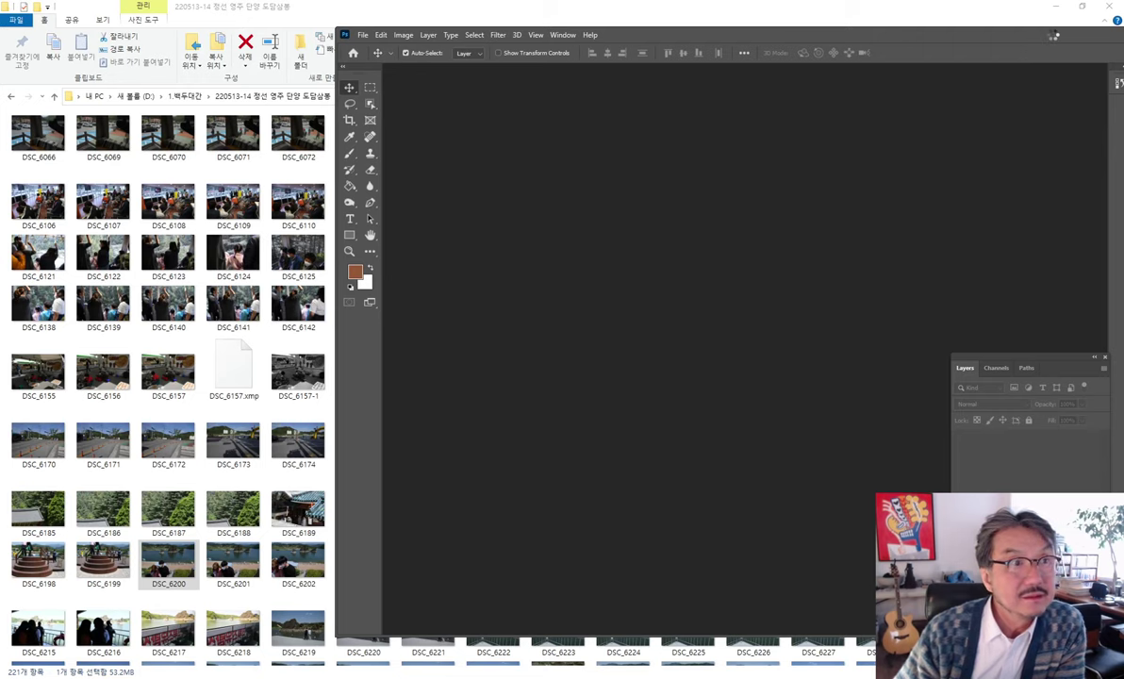
Open DSC_6200.NEF in Photoshop and bring up the new adjustment layer menu
{"action": "double_click", "coordinate": [982, 32]}
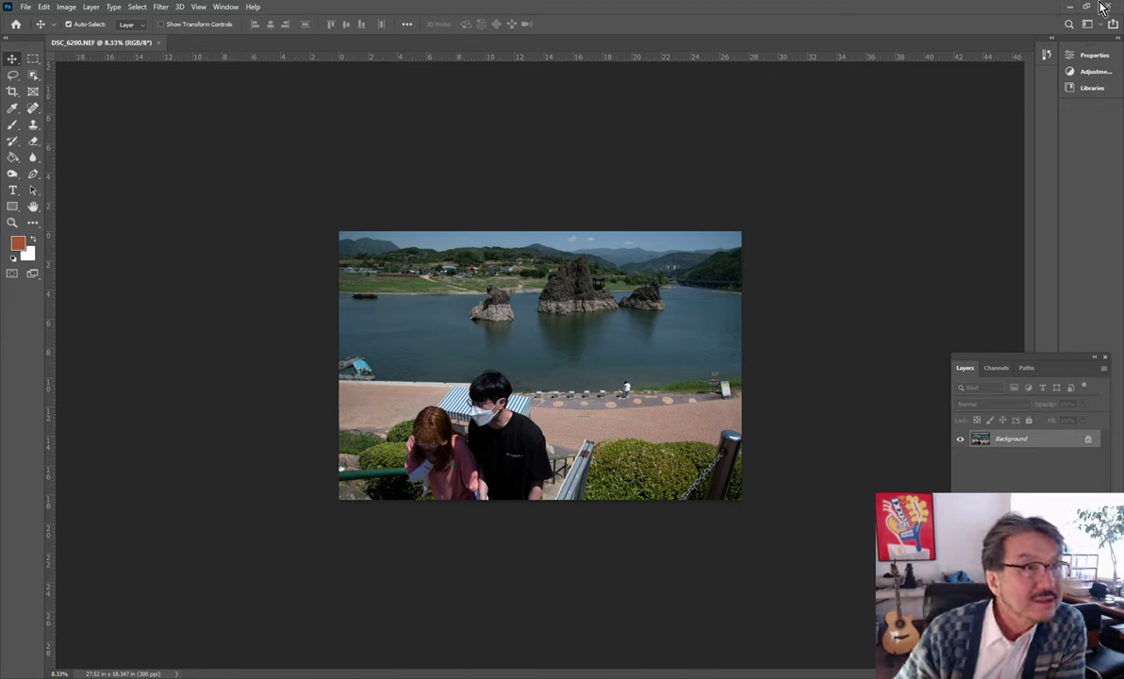
{"action": "mouse_move", "coordinate": [1058, 42]}
{"action": "left_mouse_down"}
{"action": "mouse_move", "coordinate": [974, 49]}
{"action": "mouse_move", "coordinate": [1082, 46]}
{"action": "left_mouse_up"}
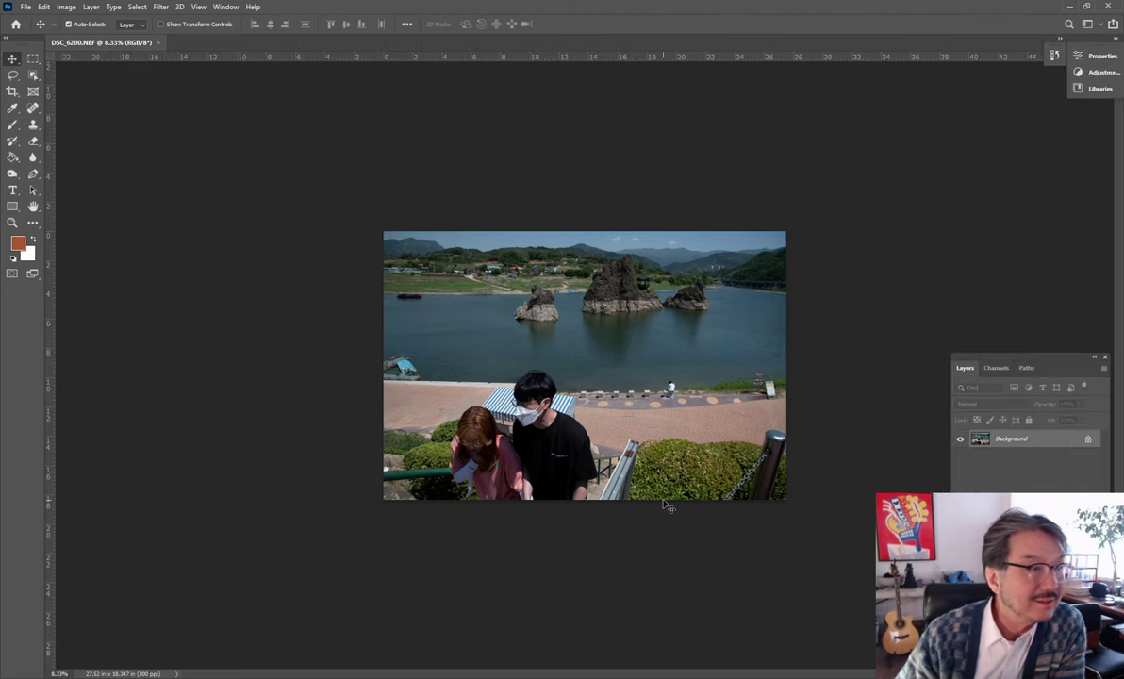
{"action": "scroll", "coordinate": [874, 459], "scroll_direction": "up", "scroll_amount": 2}
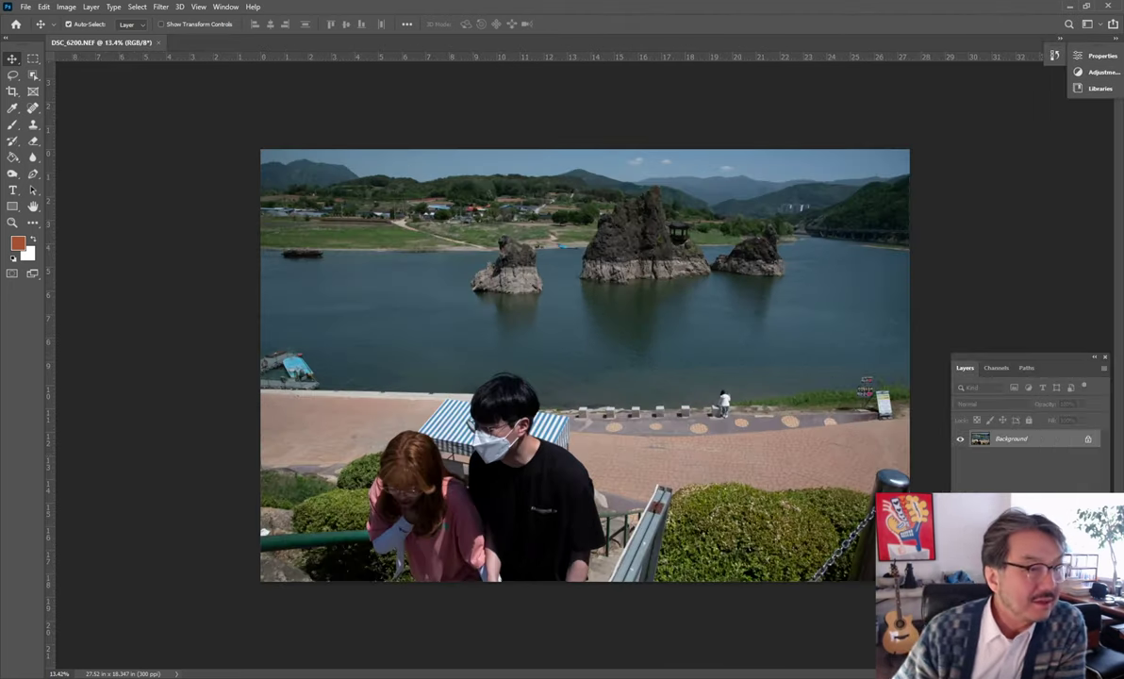
{"action": "left_click", "coordinate": [1038, 483]}
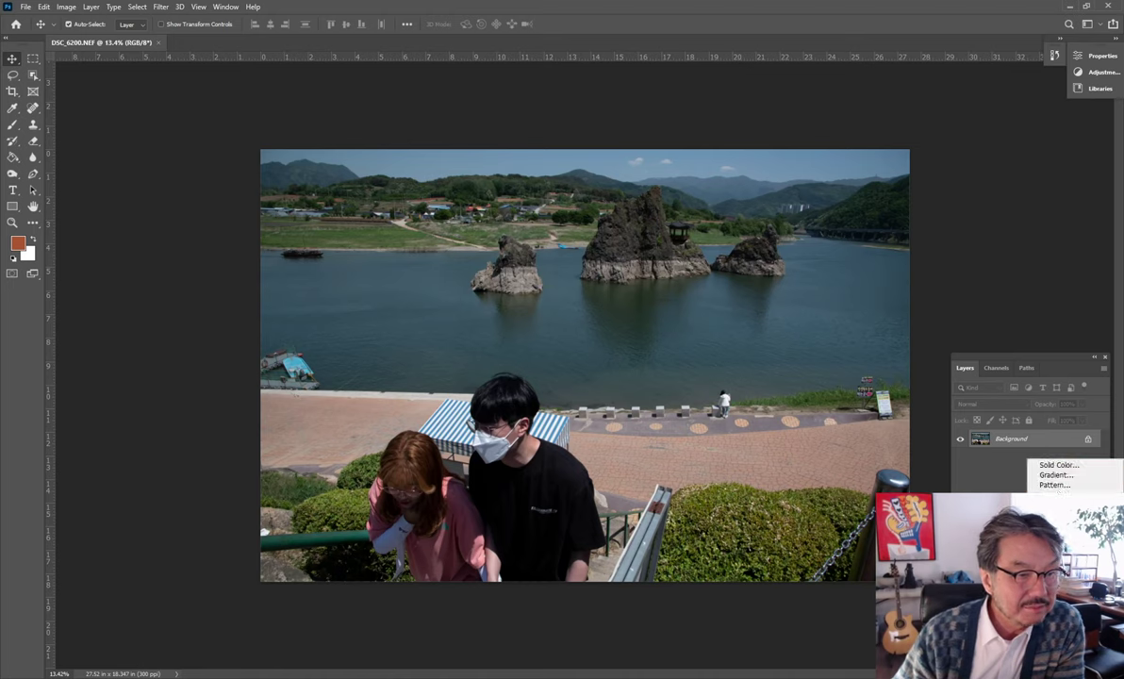
Add a Black & White layer with Reds 73, Greens 58, Blues 17, then flatten the image
{"action": "left_click", "coordinate": [1047, 577]}
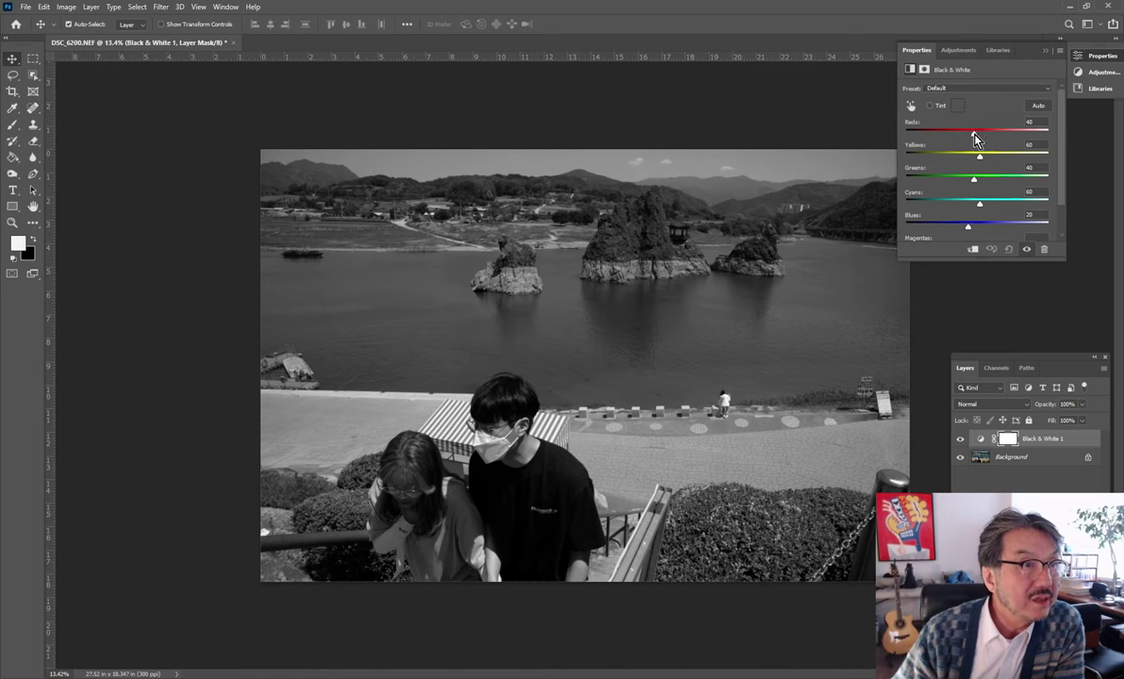
{"action": "mouse_move", "coordinate": [974, 133]}
{"action": "left_mouse_down"}
{"action": "mouse_move", "coordinate": [962, 138]}
{"action": "mouse_move", "coordinate": [1002, 142]}
{"action": "left_mouse_up"}
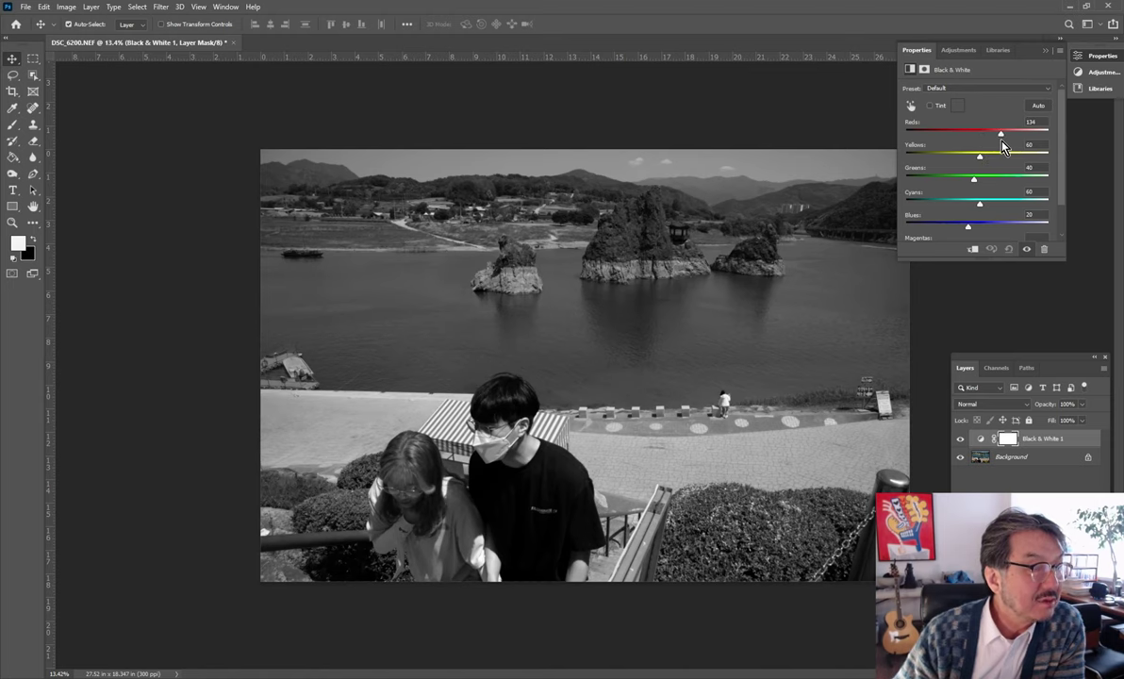
{"action": "left_click_drag", "start_coordinate": [1002, 146], "coordinate": [983, 149]}
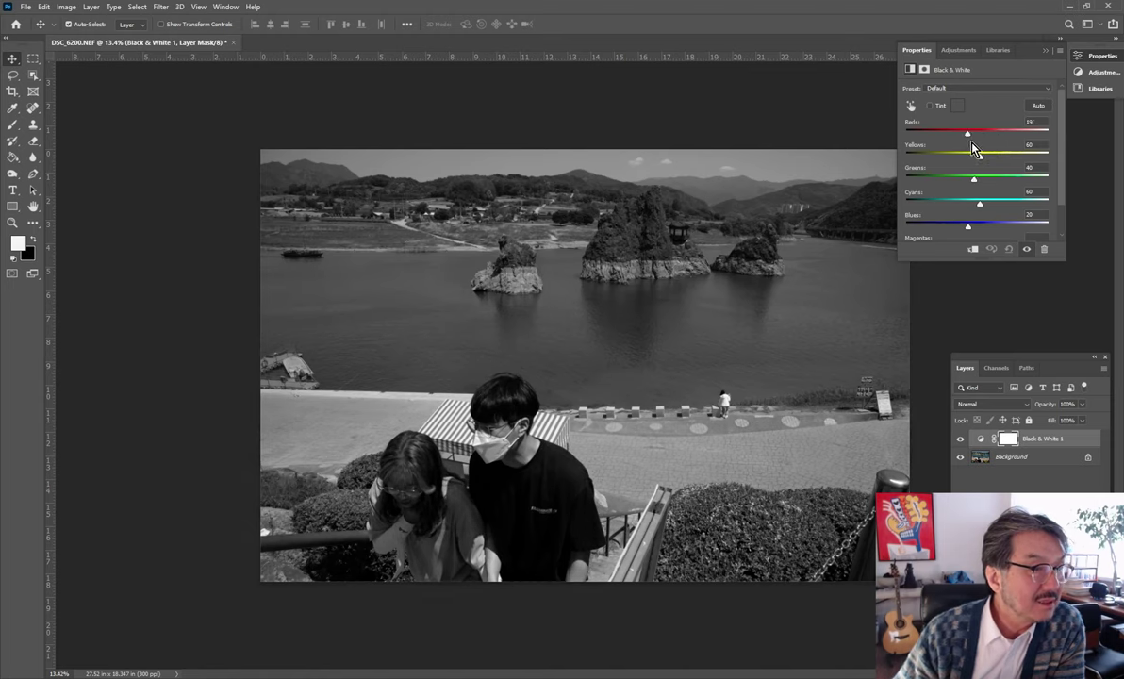
{"action": "mouse_move", "coordinate": [979, 157]}
{"action": "left_mouse_down"}
{"action": "mouse_move", "coordinate": [988, 165]}
{"action": "mouse_move", "coordinate": [976, 171]}
{"action": "mouse_move", "coordinate": [983, 135]}
{"action": "left_mouse_up"}
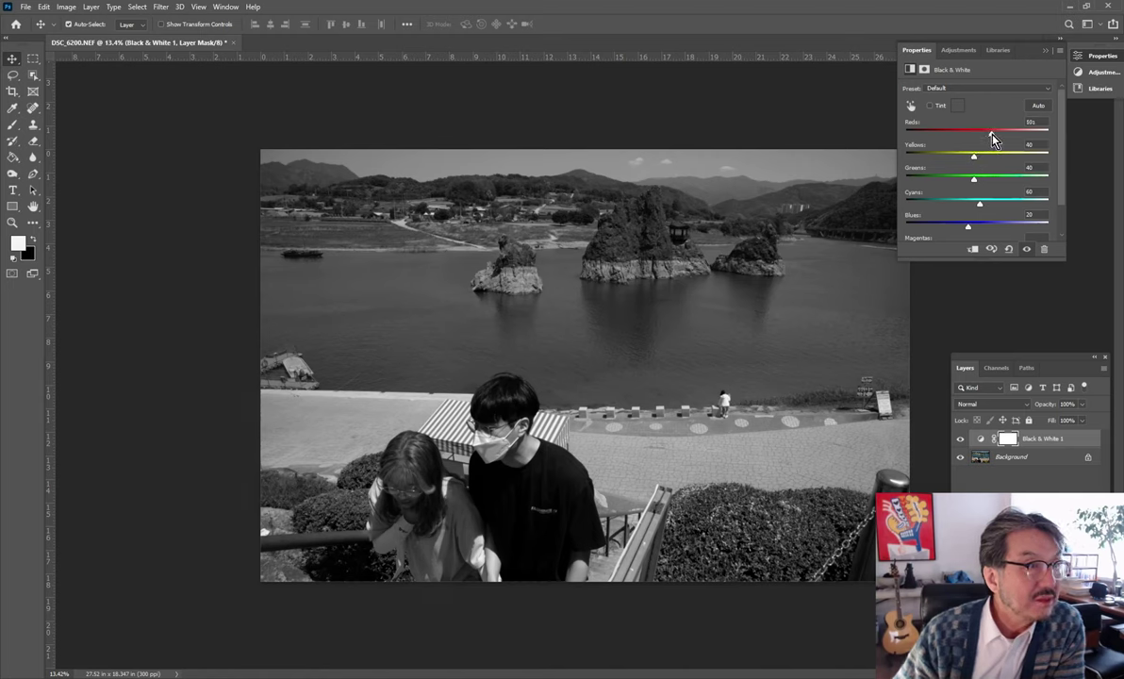
{"action": "mouse_move", "coordinate": [975, 179]}
{"action": "left_mouse_down"}
{"action": "mouse_move", "coordinate": [965, 186]}
{"action": "mouse_move", "coordinate": [981, 184]}
{"action": "left_mouse_up"}
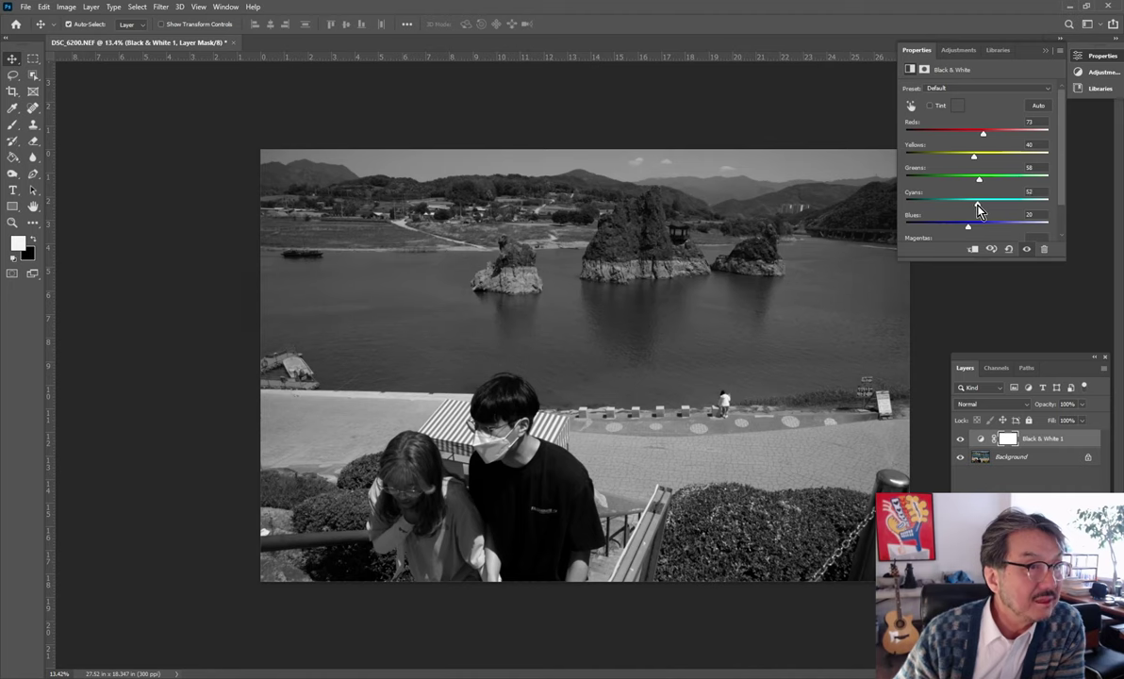
{"action": "left_click_drag", "start_coordinate": [978, 206], "coordinate": [969, 232]}
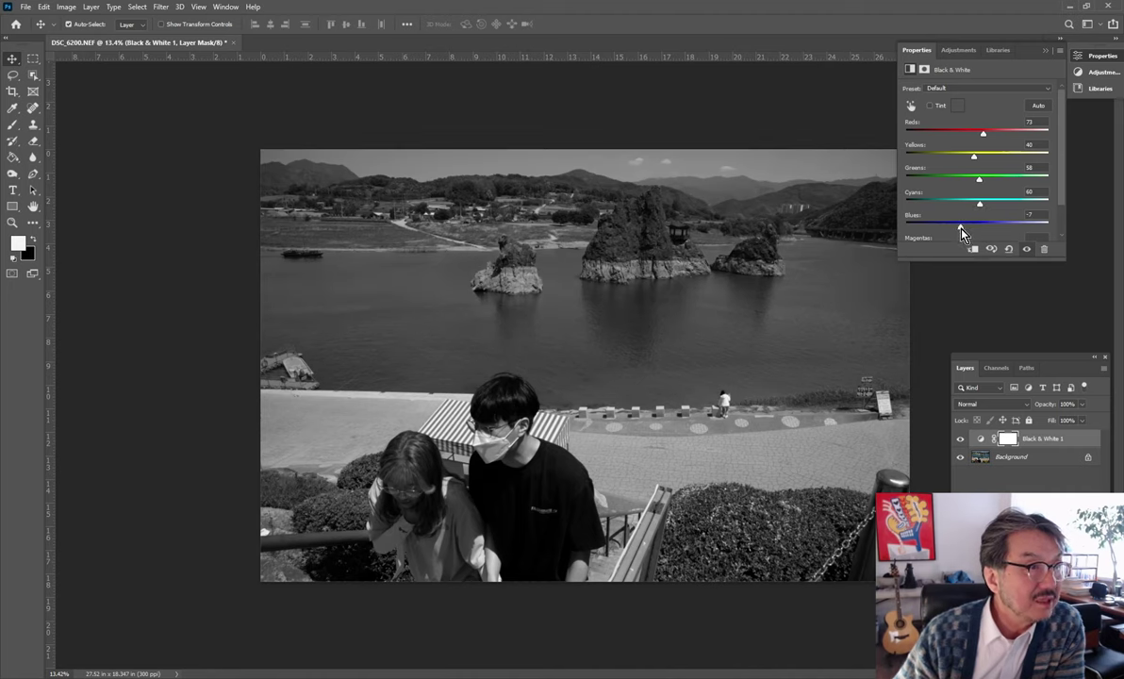
{"action": "left_click", "coordinate": [1105, 369]}
{"action": "left_click", "coordinate": [1014, 580]}
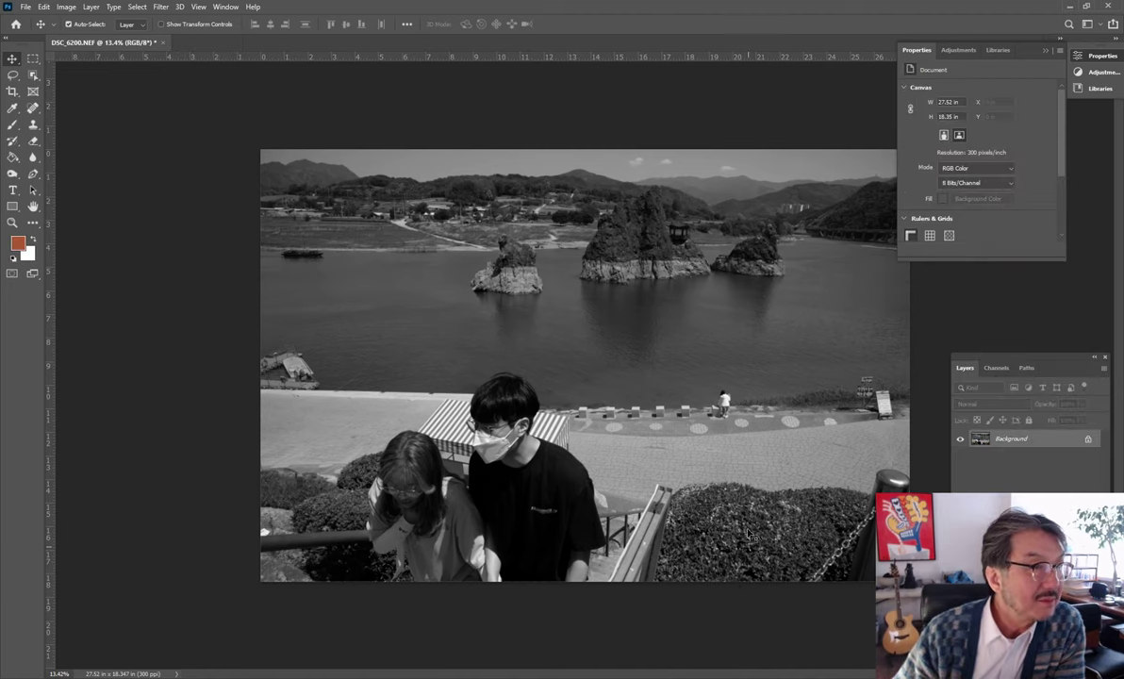
Add a Curves adjustment layer and pull the curve down to darken the photo
{"action": "scroll", "coordinate": [587, 374], "scroll_direction": "down", "scroll_amount": 2}
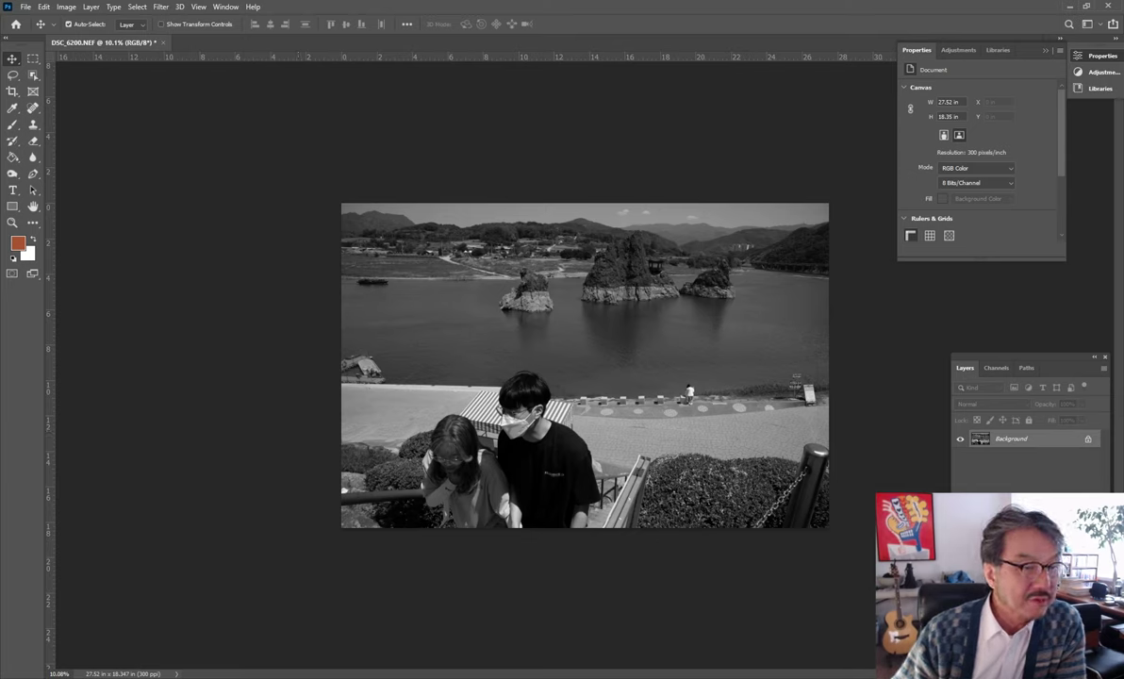
{"action": "left_click", "coordinate": [1056, 500]}
{"action": "left_click", "coordinate": [1057, 511]}
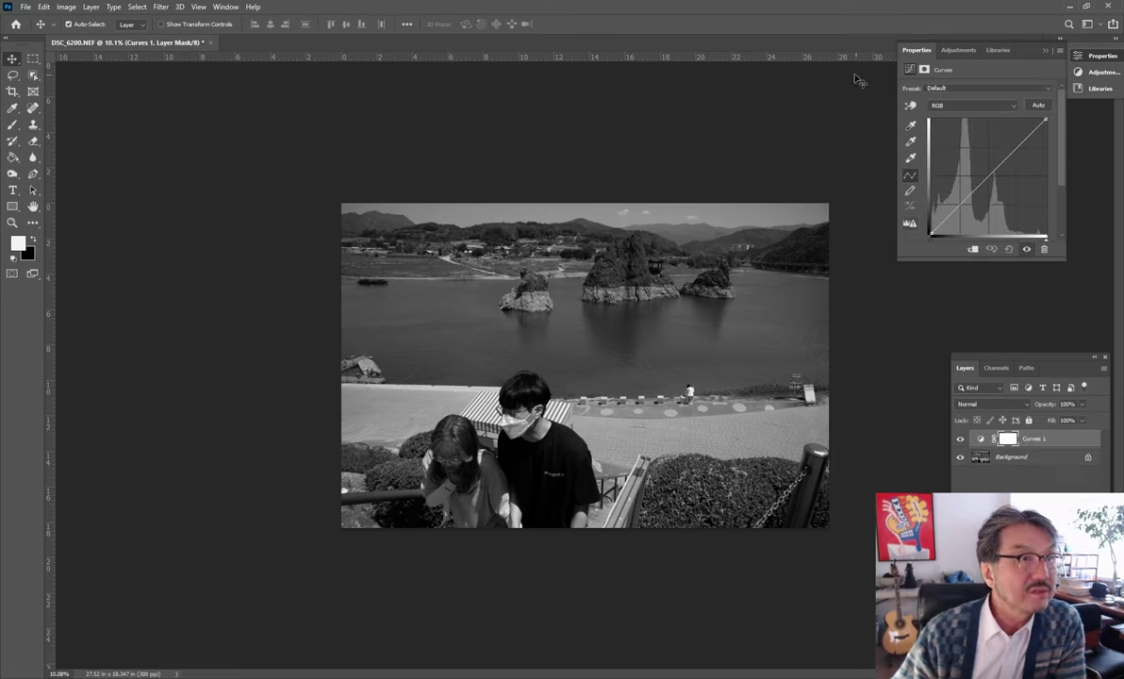
{"action": "left_click", "coordinate": [910, 106]}
{"action": "left_click_drag", "start_coordinate": [329, 371], "coordinate": [334, 392]}
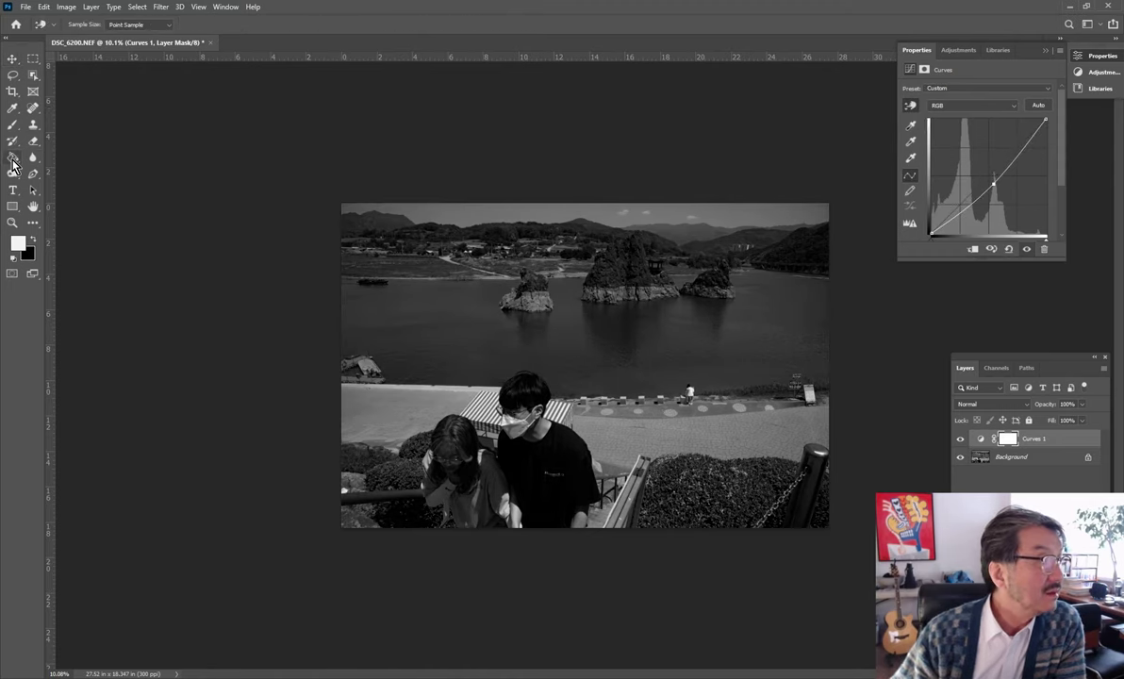
Invert the Curves mask to black, paint it with a ~1800 px white brush, and flatten
{"action": "left_click", "coordinate": [12, 160]}
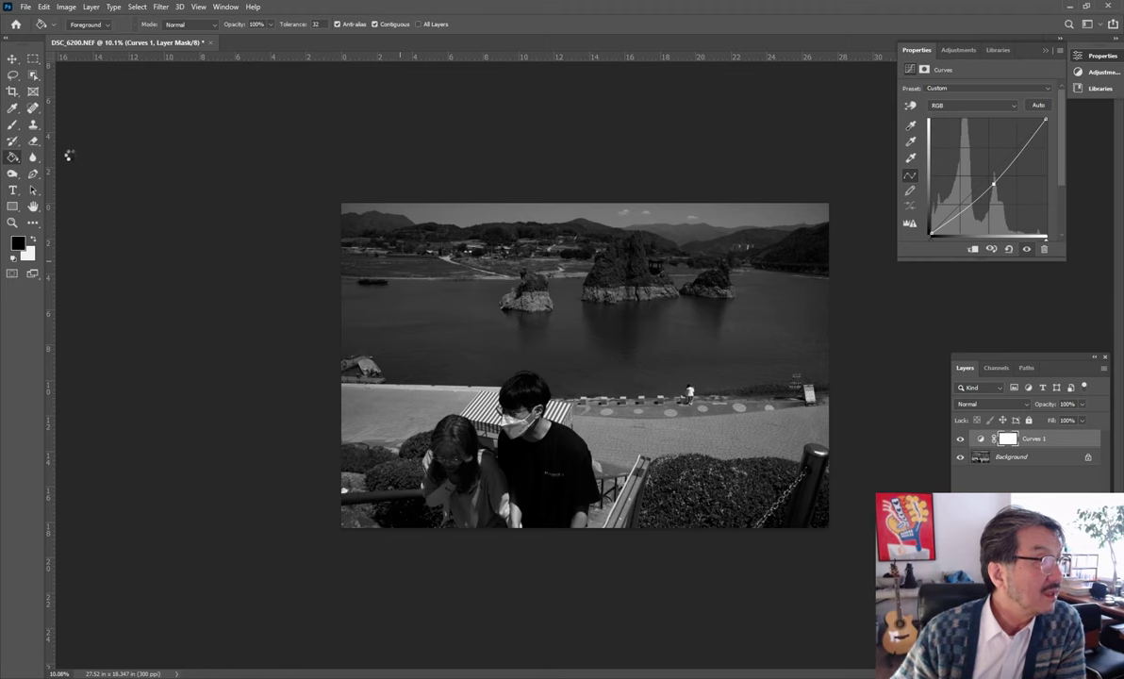
{"action": "key", "text": "ctrl+i"}
{"action": "left_click", "coordinate": [15, 126]}
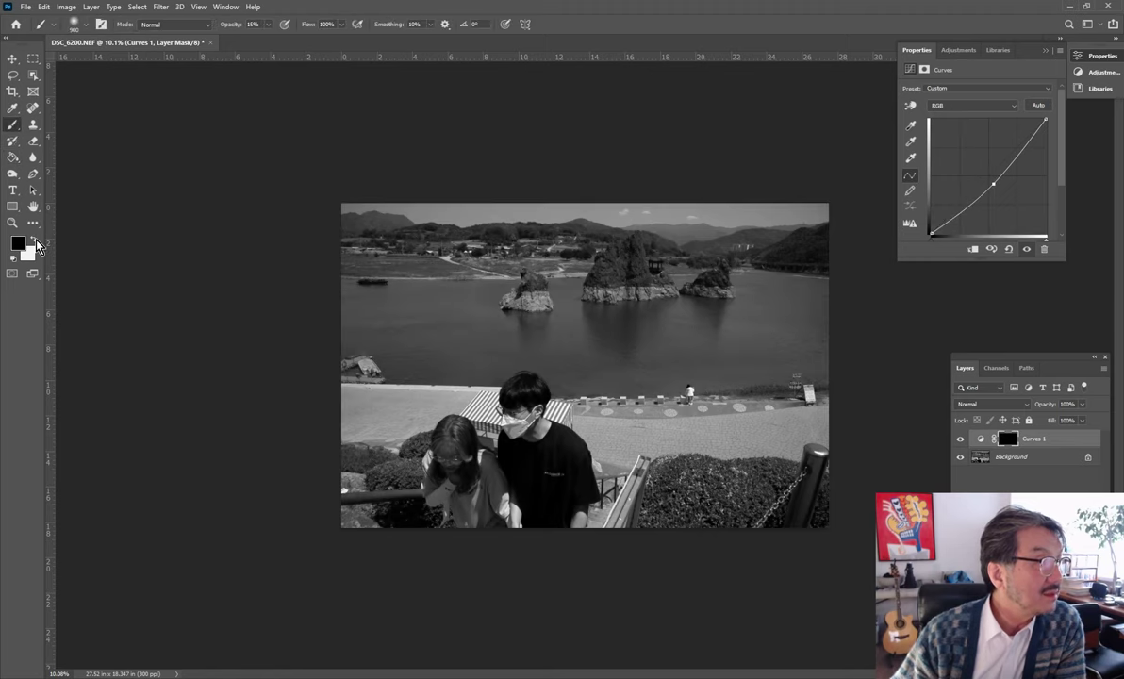
{"action": "left_click", "coordinate": [32, 238]}
{"action": "scroll", "coordinate": [369, 283], "scroll_direction": "down", "scroll_amount": 1}
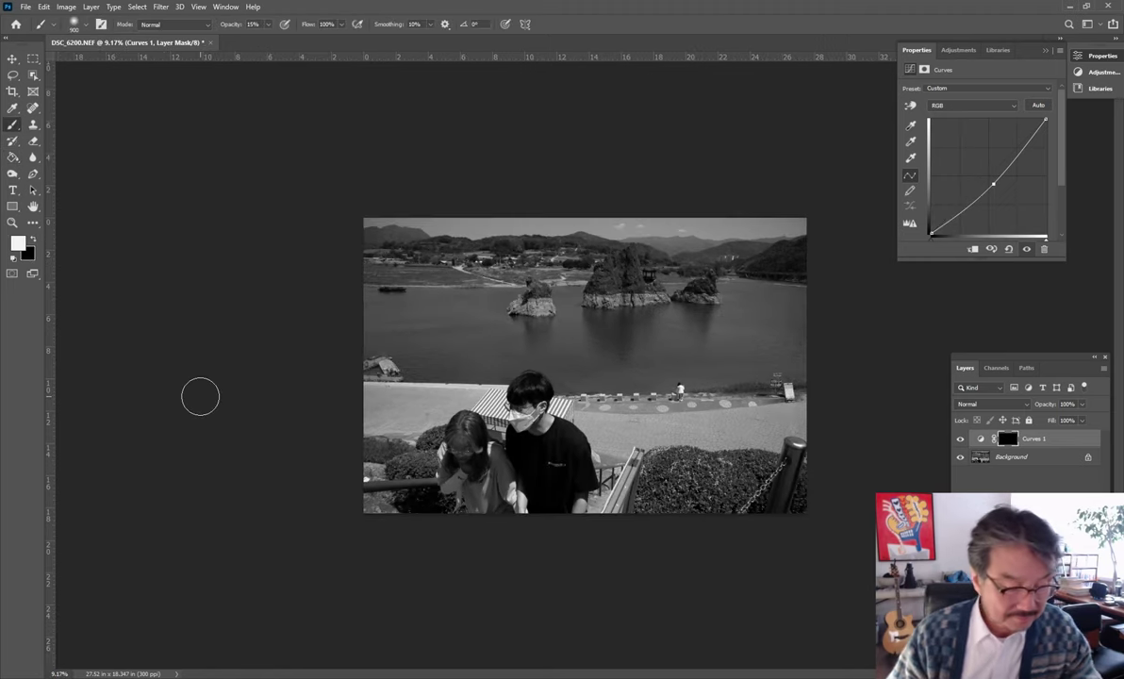
{"action": "key", "text": "bracketright"}
{"action": "key", "text": "bracketright"}
{"action": "key", "text": "bracketright"}
{"action": "key", "text": "bracketright"}
{"action": "key", "text": "bracketright"}
{"action": "key", "text": "bracketright"}
{"action": "key", "text": "bracketright"}
{"action": "key", "text": "bracketright"}
{"action": "key", "text": "bracketright"}
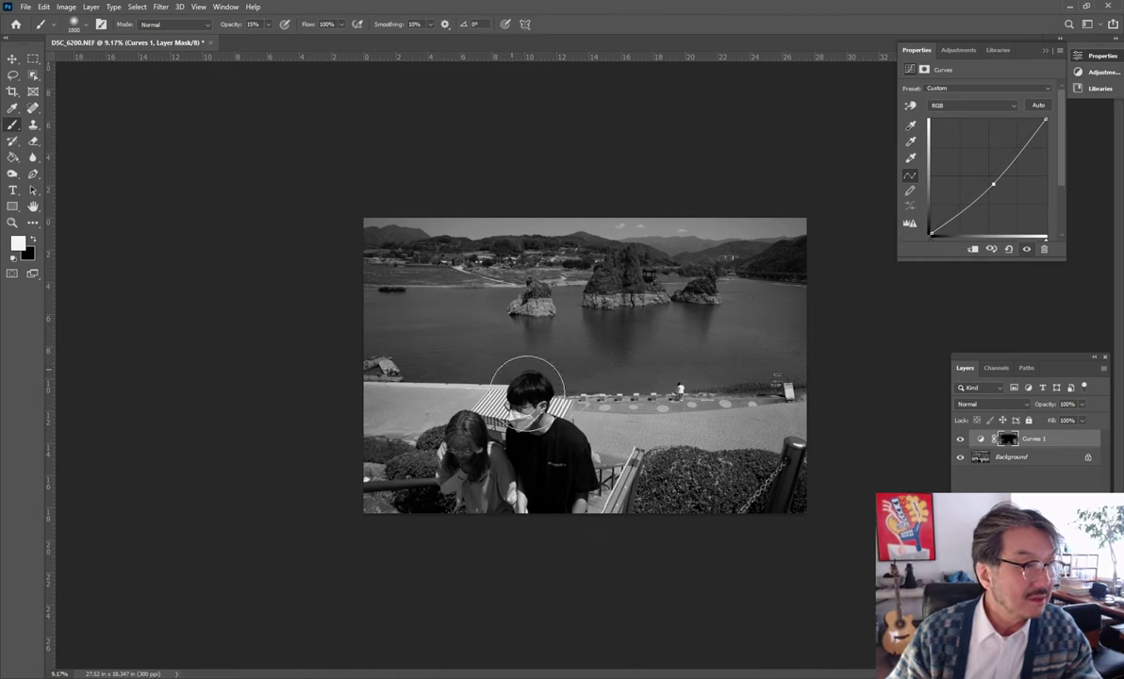
{"action": "left_click", "coordinate": [1104, 373]}
{"action": "left_click", "coordinate": [1000, 290]}
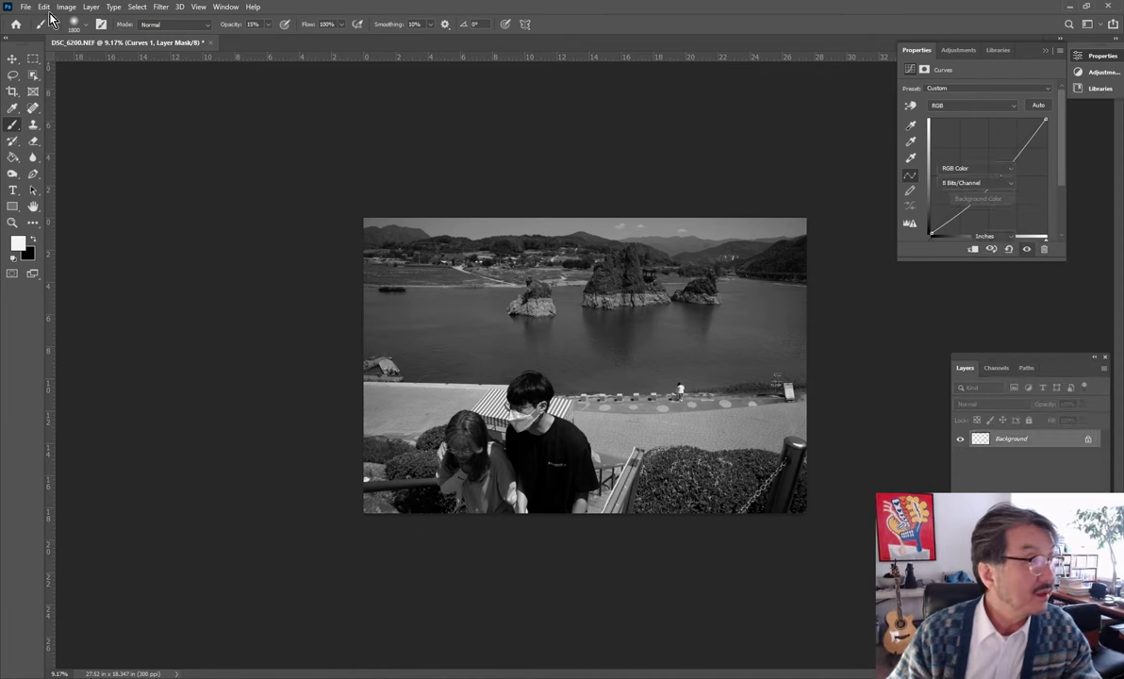
Lasso the foreground couple, apply Unsharp Mask to them, deselect, and float the Properties panel
{"action": "left_click", "coordinate": [13, 76]}
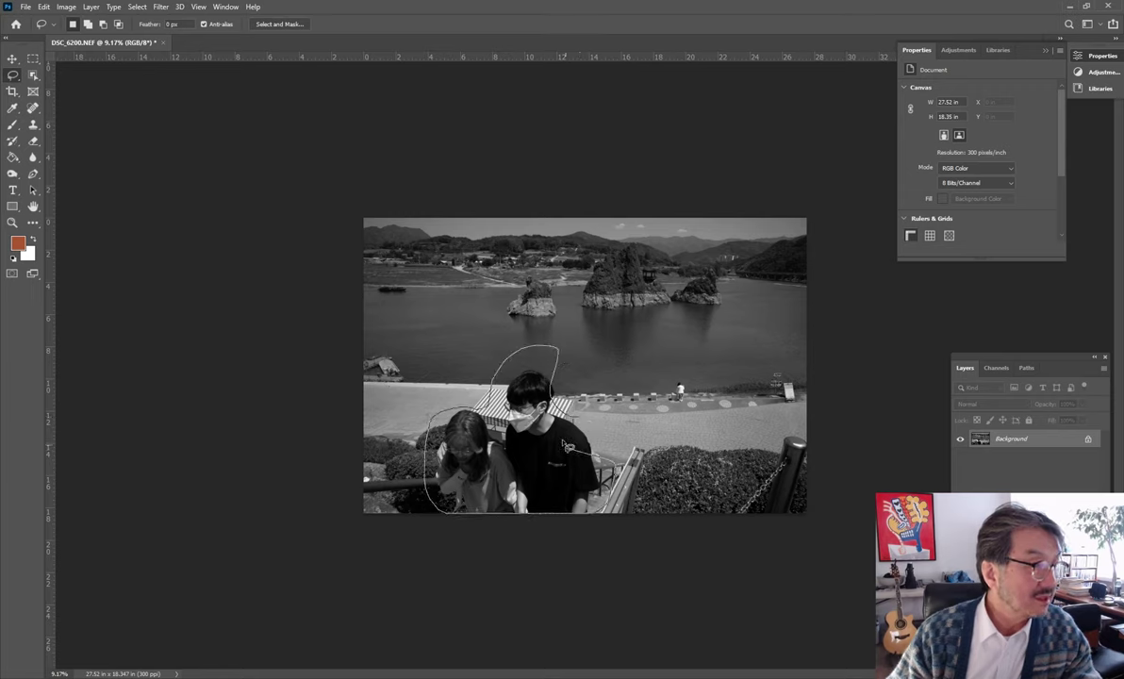
{"action": "left_click_drag", "start_coordinate": [611, 481], "coordinate": [608, 500]}
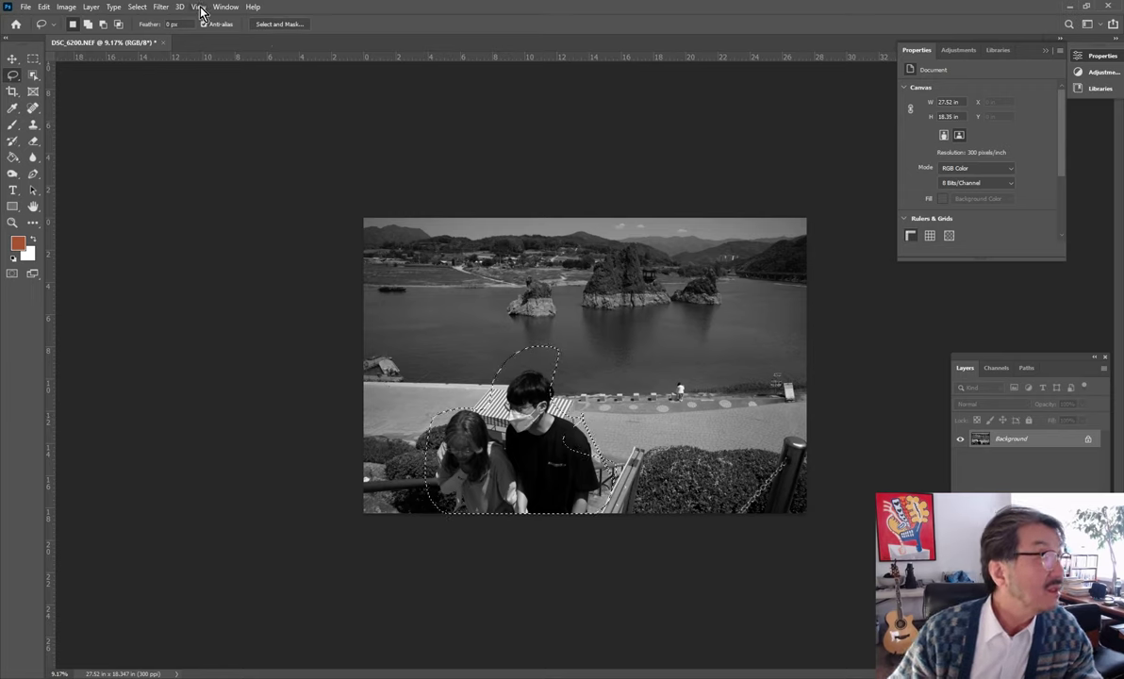
{"action": "left_click", "coordinate": [160, 7]}
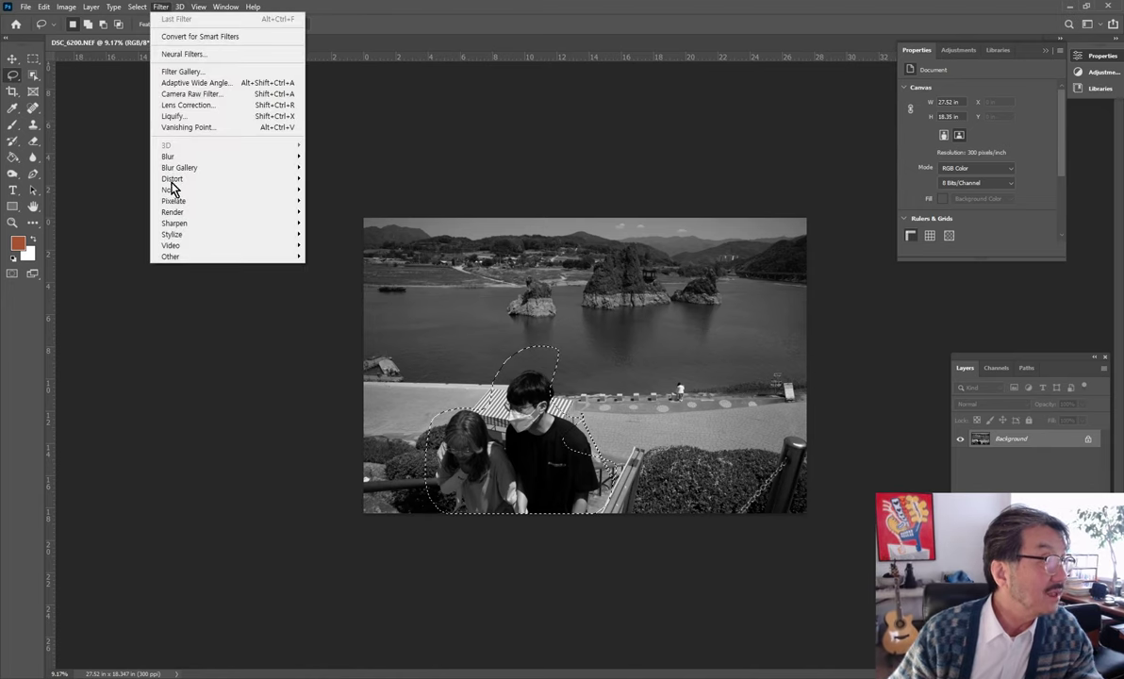
{"action": "mouse_move", "coordinate": [174, 223]}
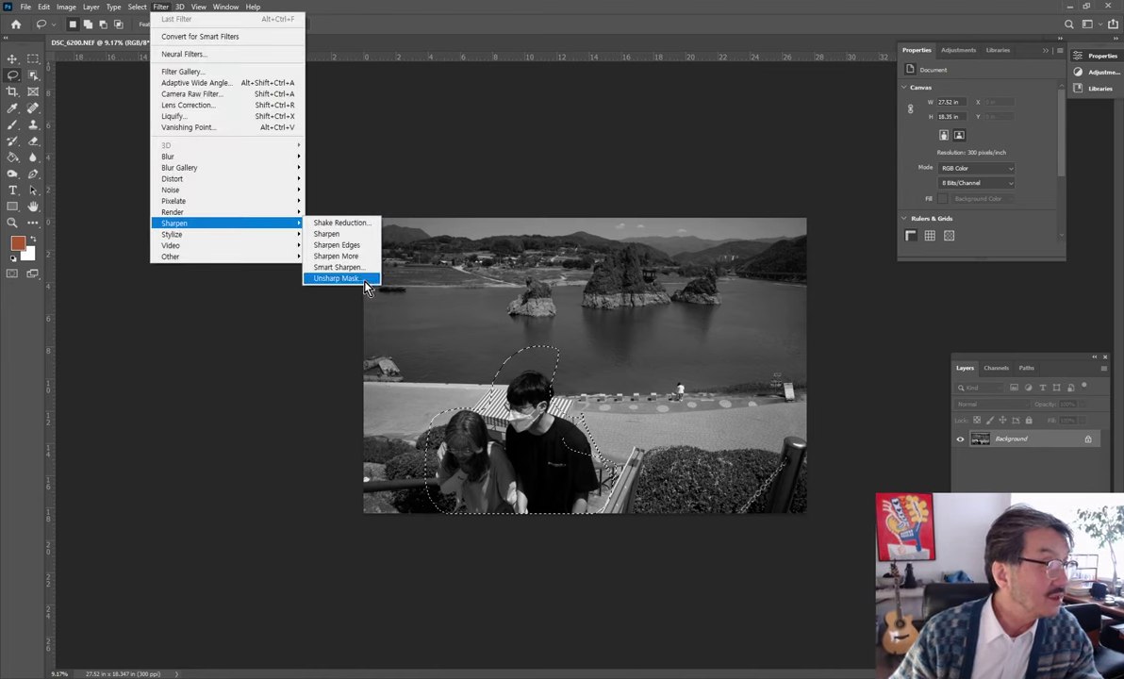
{"action": "left_click", "coordinate": [349, 280]}
{"action": "key", "text": "Return"}
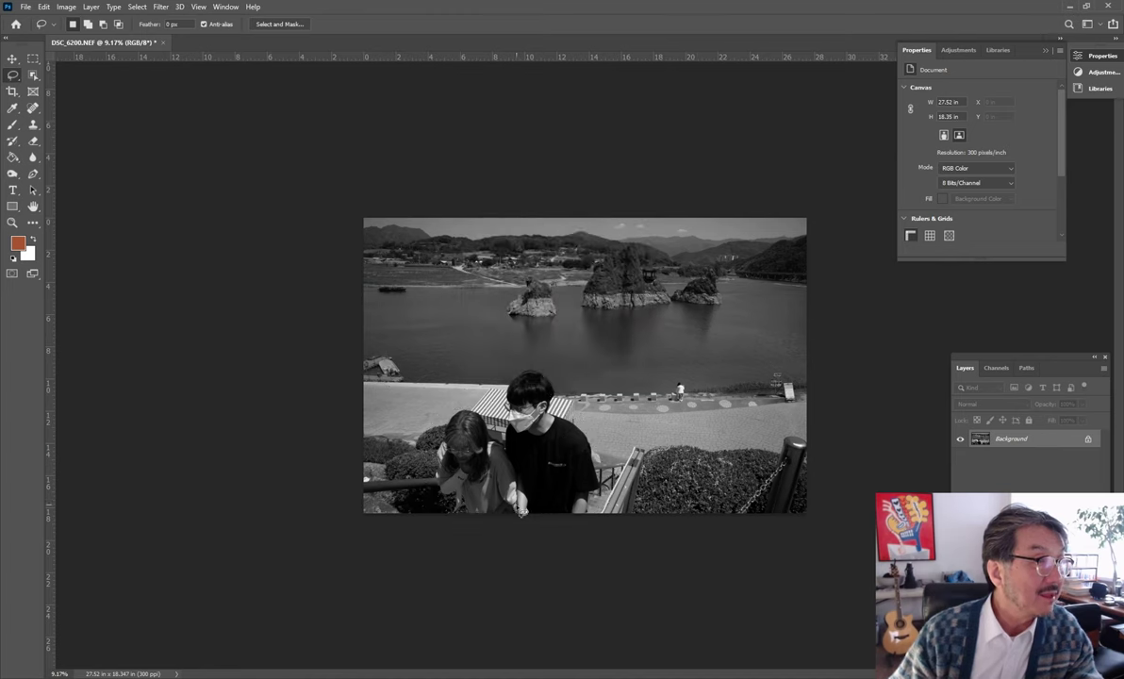
{"action": "key", "text": "ctrl+d"}
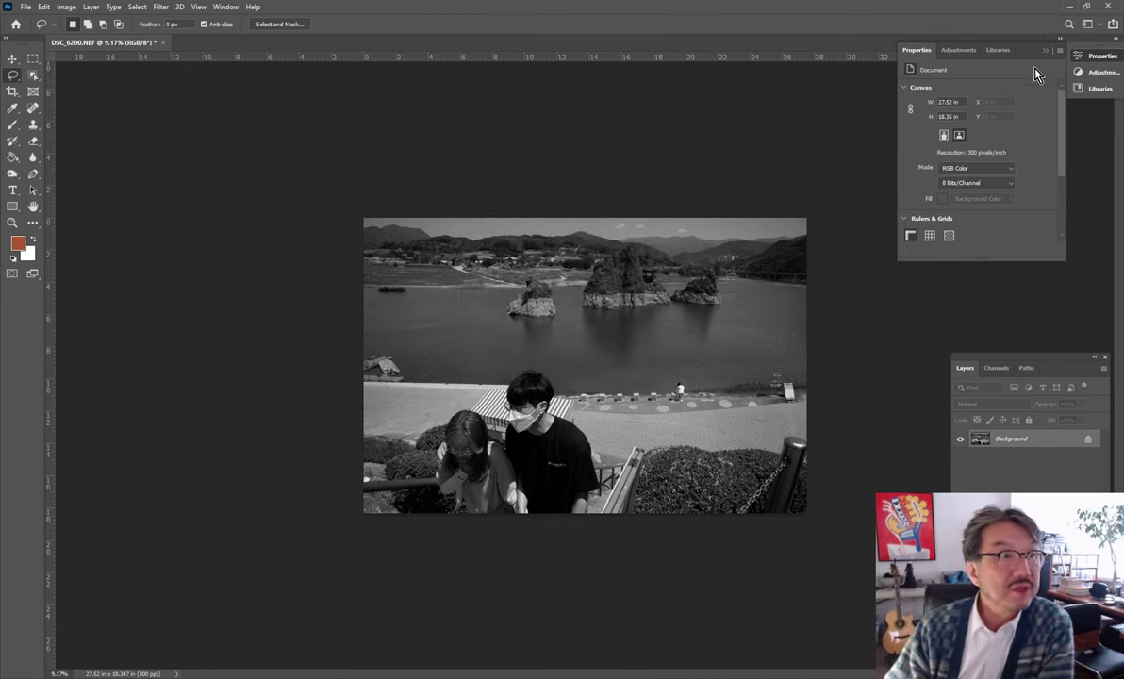
{"action": "mouse_move", "coordinate": [1036, 59]}
{"action": "left_mouse_down"}
{"action": "mouse_move", "coordinate": [1084, 119]}
{"action": "mouse_move", "coordinate": [1085, 102]}
{"action": "left_mouse_up"}
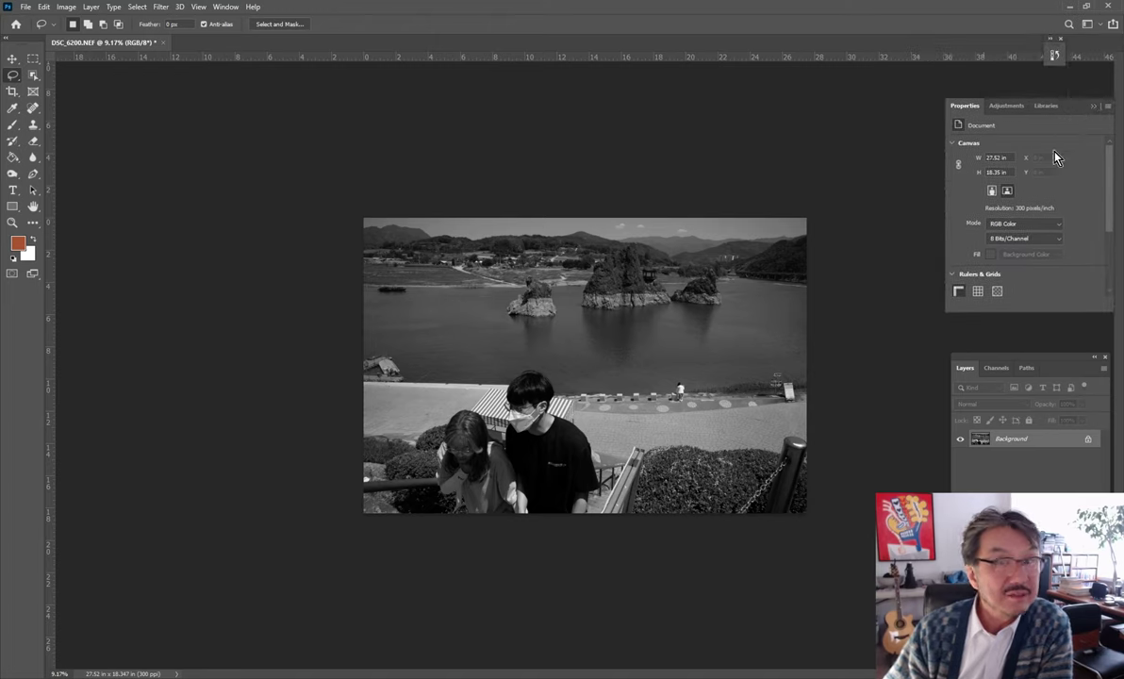
Save the edit as DSC_6200-1.jpg at JPEG quality 12, then minimise Photoshop
{"action": "left_click", "coordinate": [27, 8]}
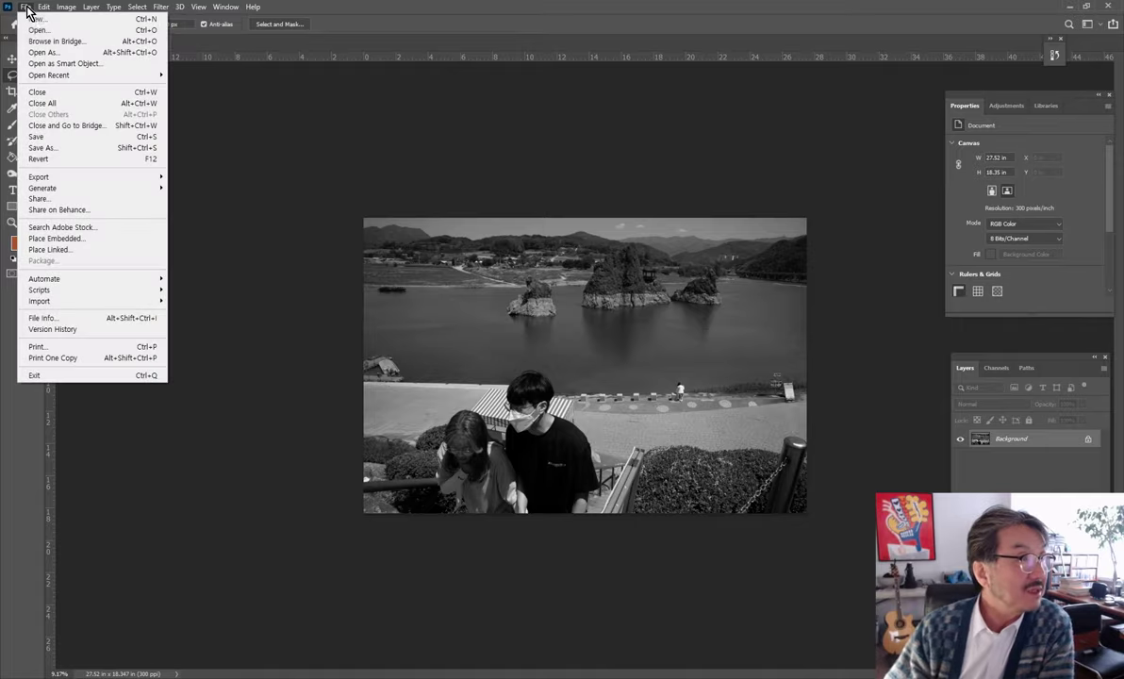
{"action": "left_click", "coordinate": [86, 155]}
{"action": "left_click", "coordinate": [630, 447]}
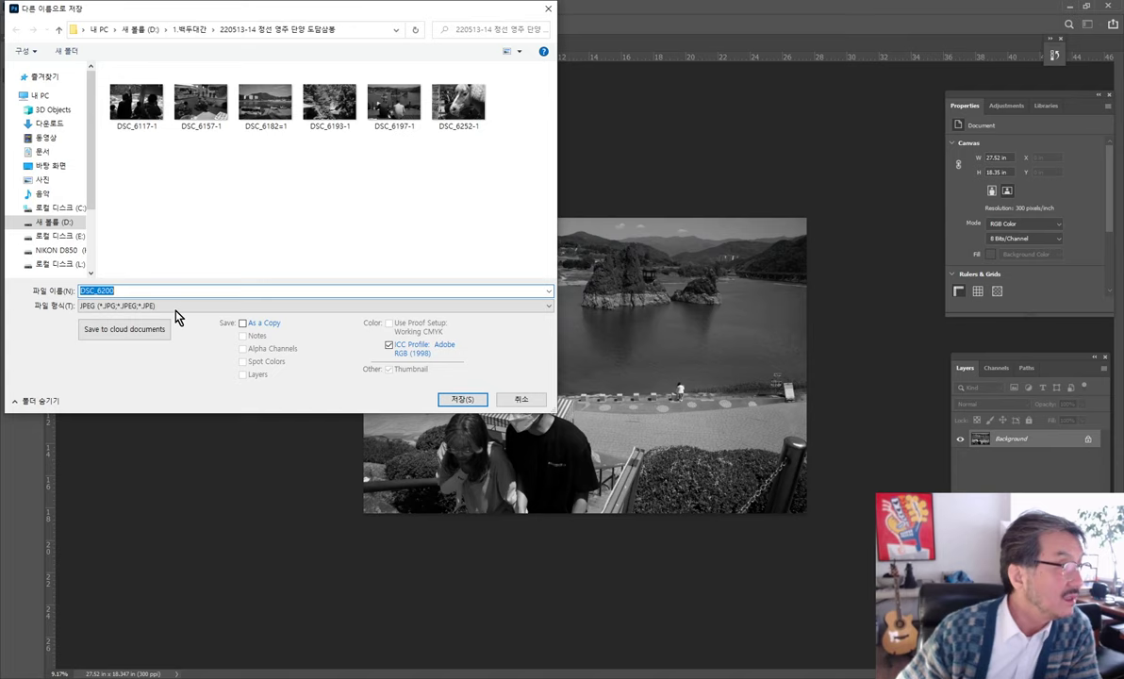
{"action": "left_click", "coordinate": [161, 292]}
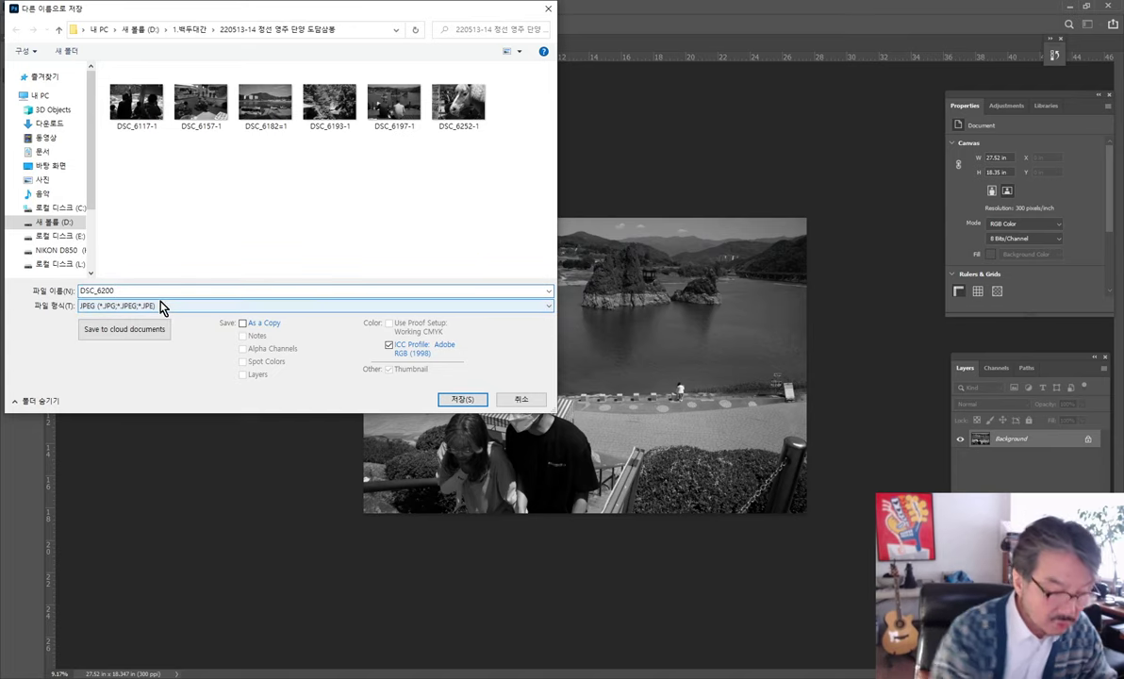
{"action": "type", "text": "-1"}
{"action": "key", "text": "Return"}
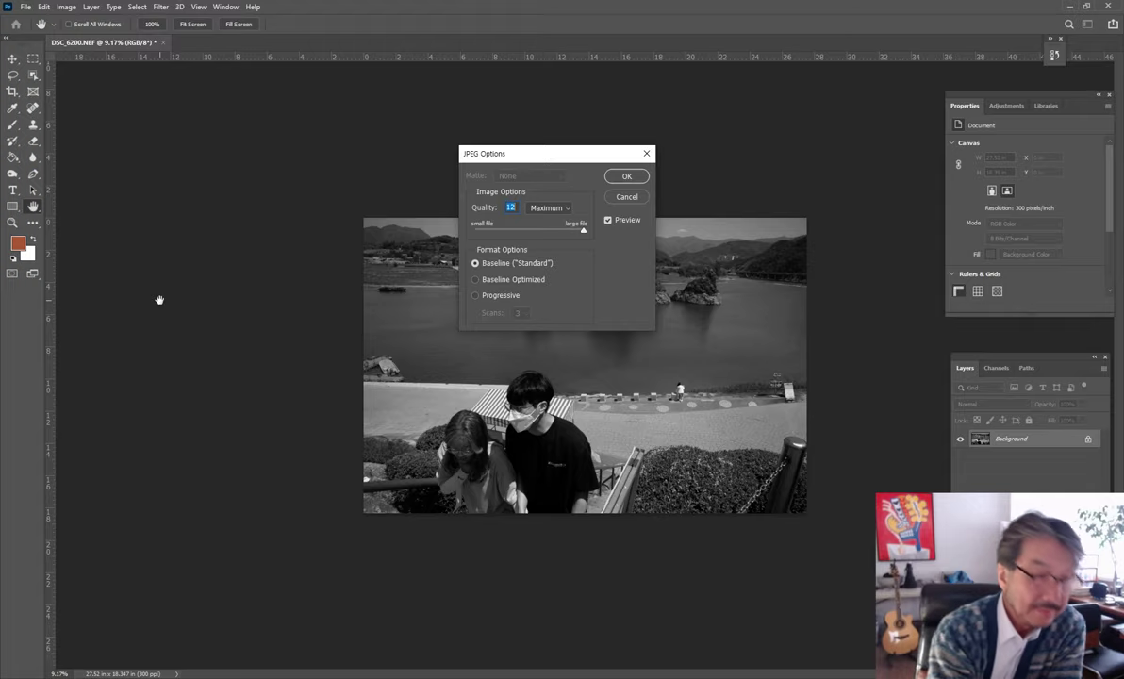
{"action": "key", "text": "Return"}
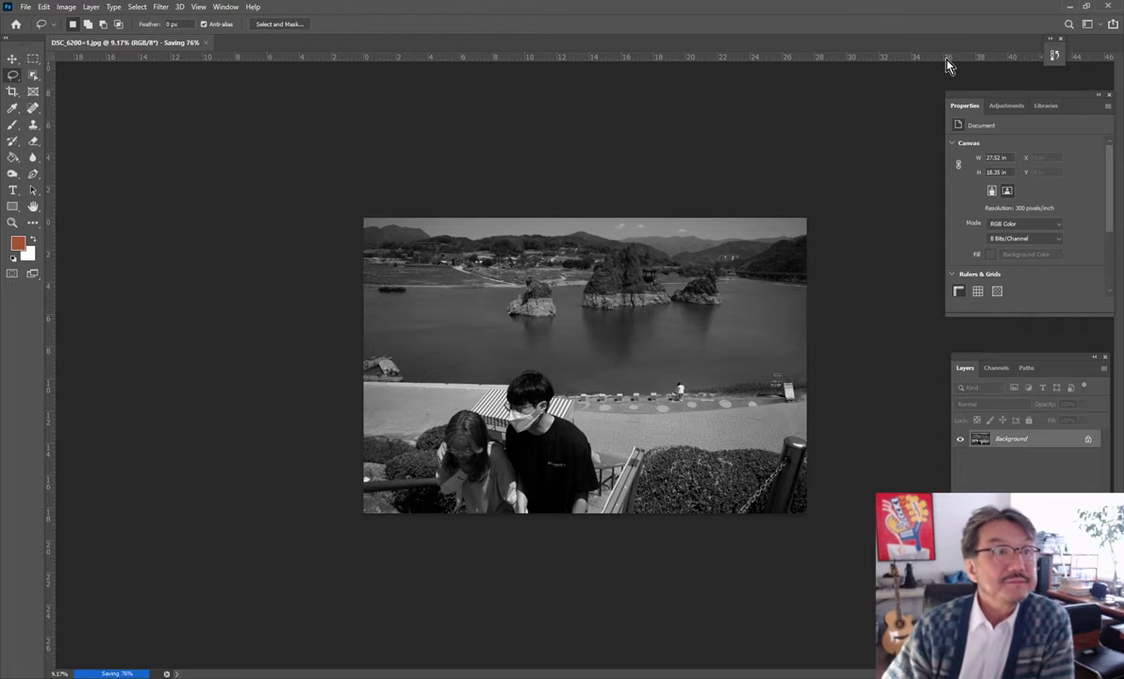
{"action": "left_click", "coordinate": [1071, 7]}
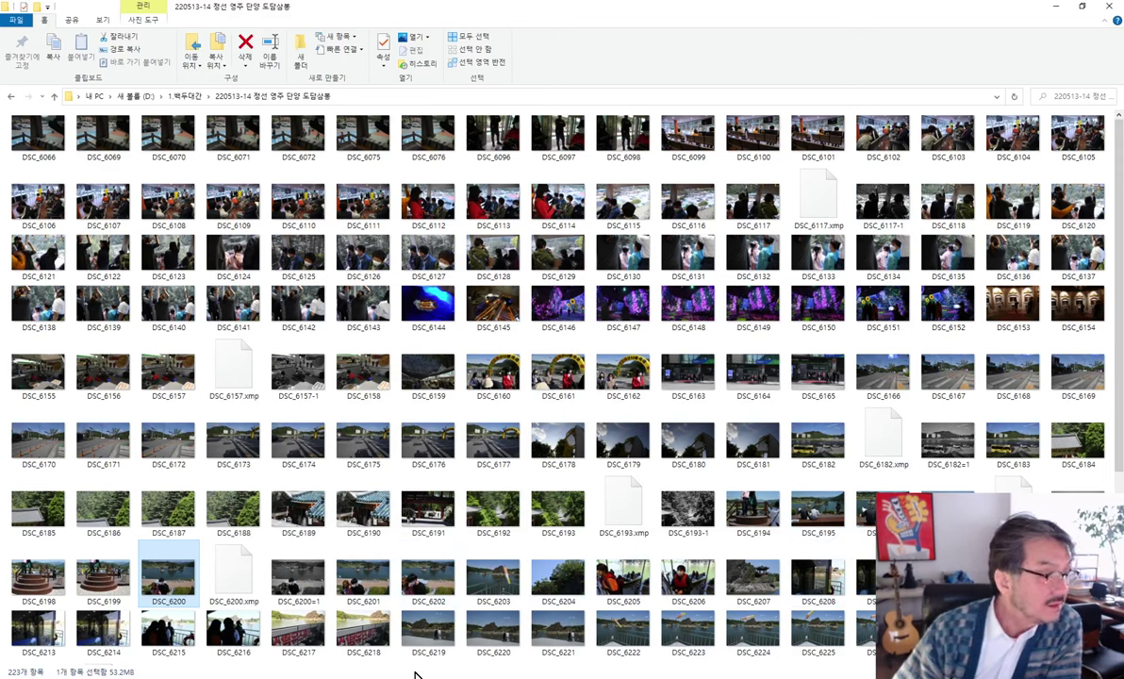
Compare DSC_6200-1.jpg with the colour DSC_6200.NEF in Photos, then close the viewer
{"action": "double_click", "coordinate": [169, 577]}
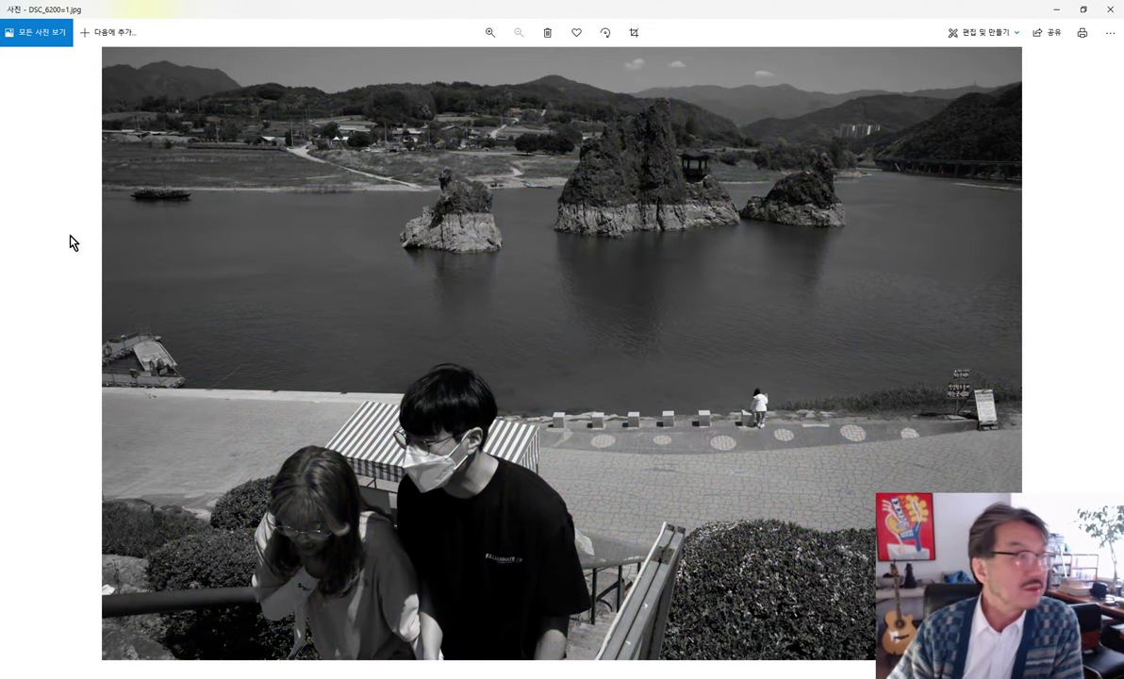
{"action": "left_click", "coordinate": [19, 349]}
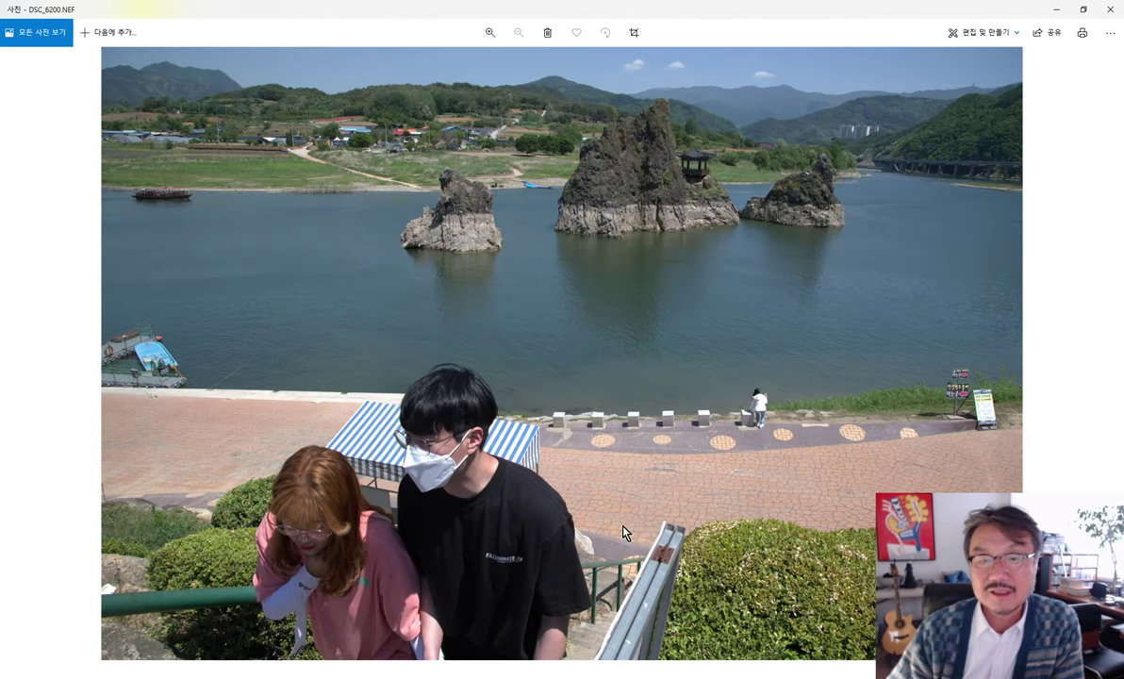
{"action": "left_click", "coordinate": [1109, 353]}
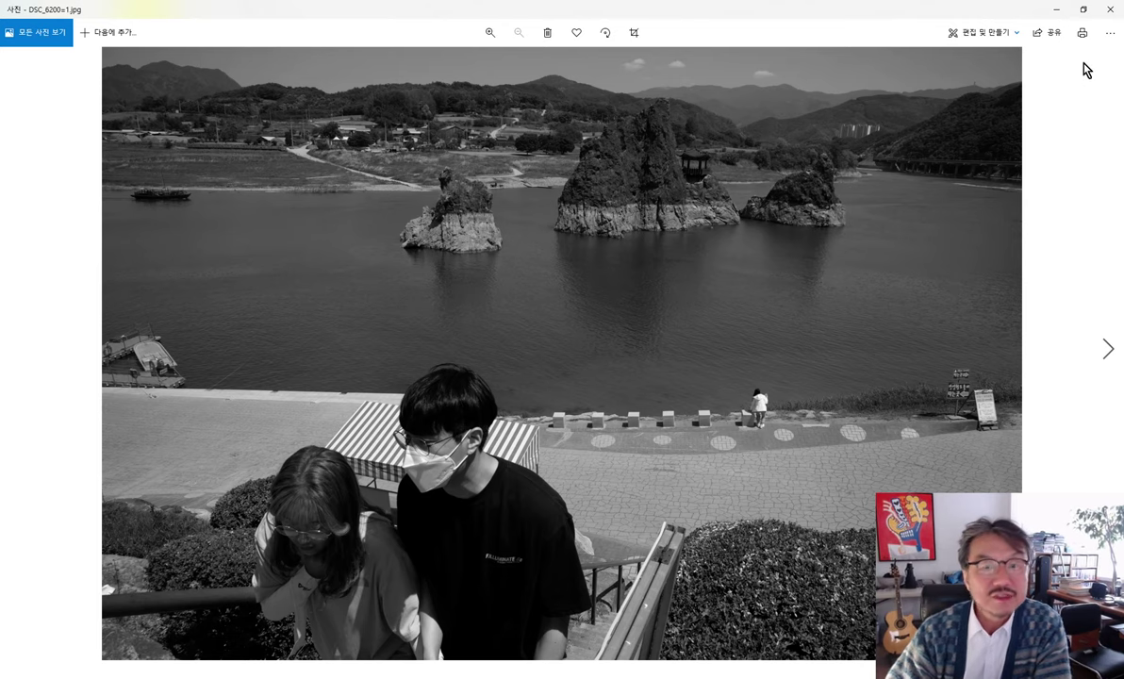
{"action": "left_click", "coordinate": [24, 346]}
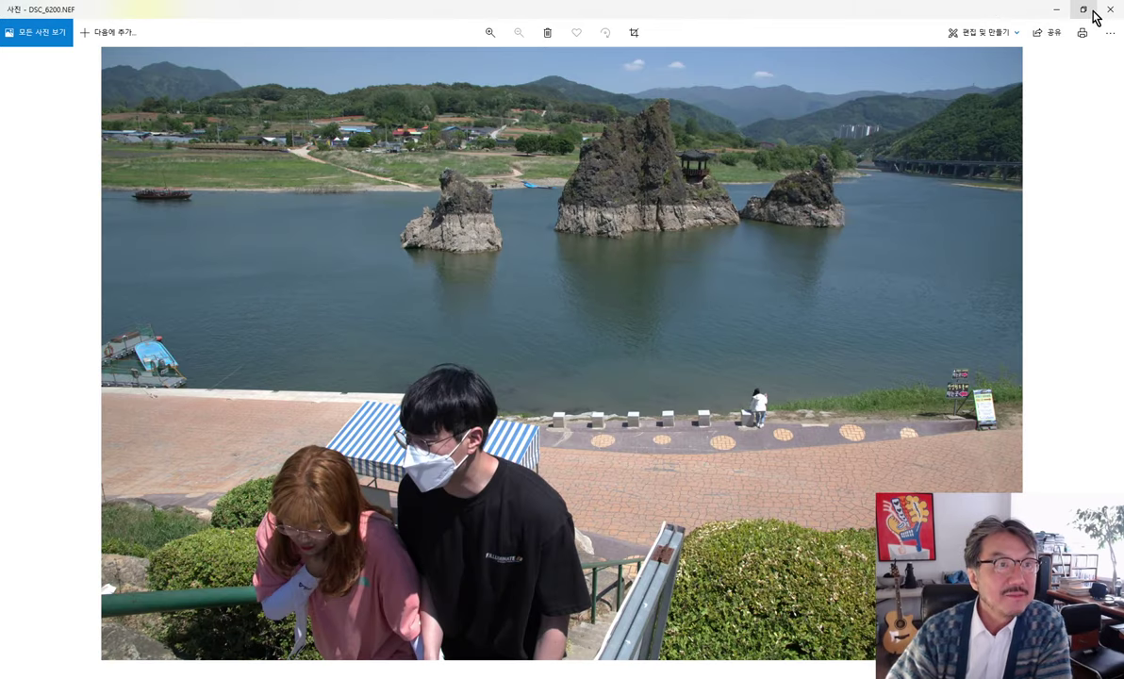
{"action": "left_click", "coordinate": [1110, 8]}
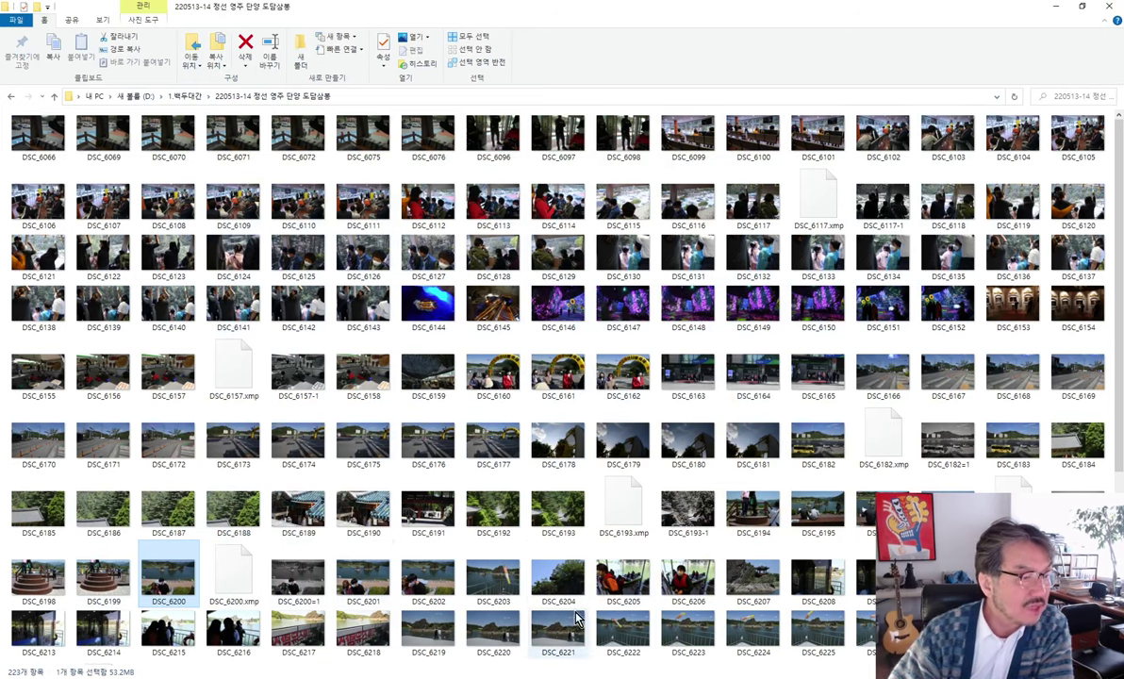
Browse the river photos from DSC_6219 to DSC_6231, then reopen DSC_6230 and close it
{"action": "scroll", "coordinate": [613, 575], "scroll_direction": "down", "scroll_amount": 2}
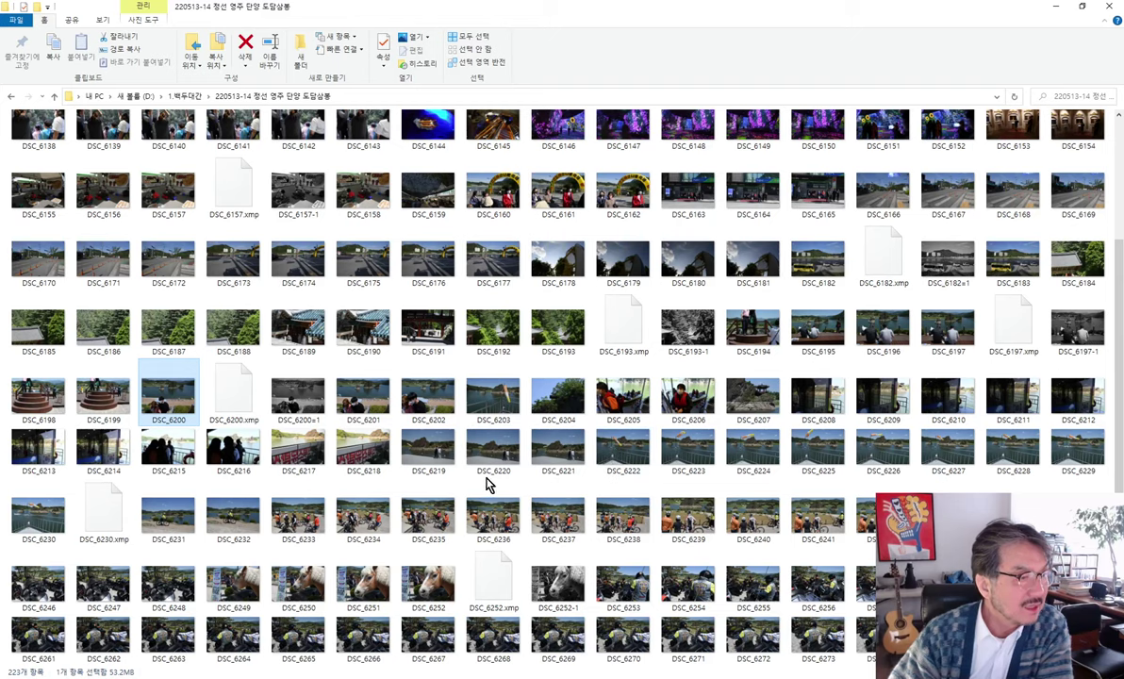
{"action": "double_click", "coordinate": [441, 460]}
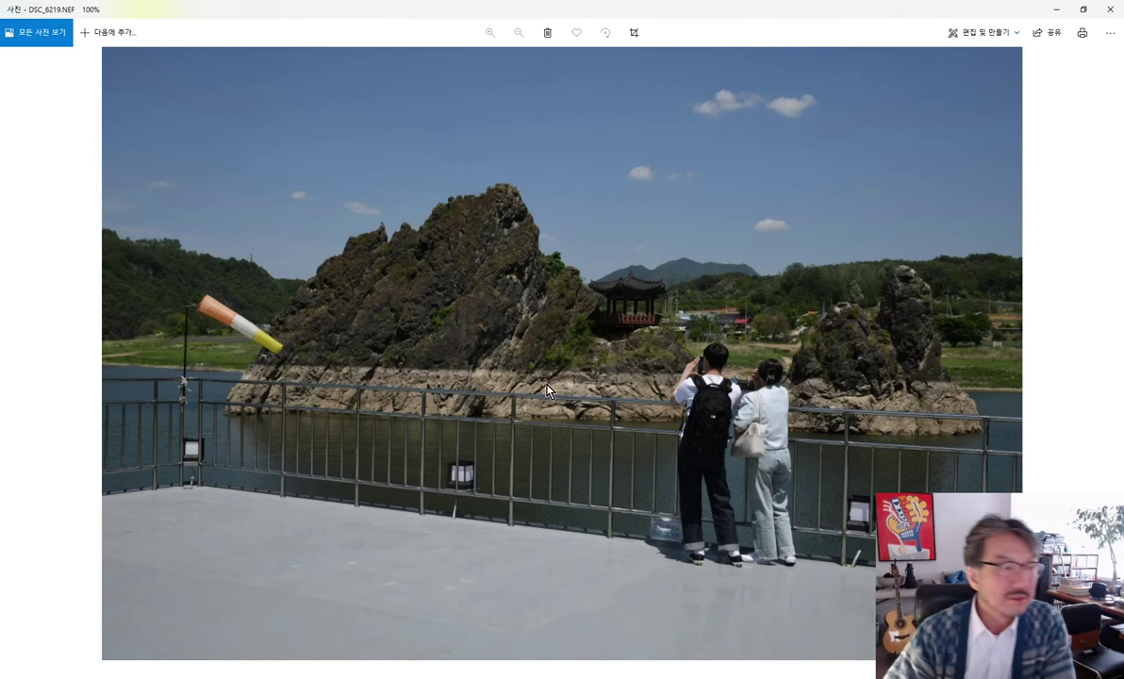
{"action": "left_click", "coordinate": [1108, 352]}
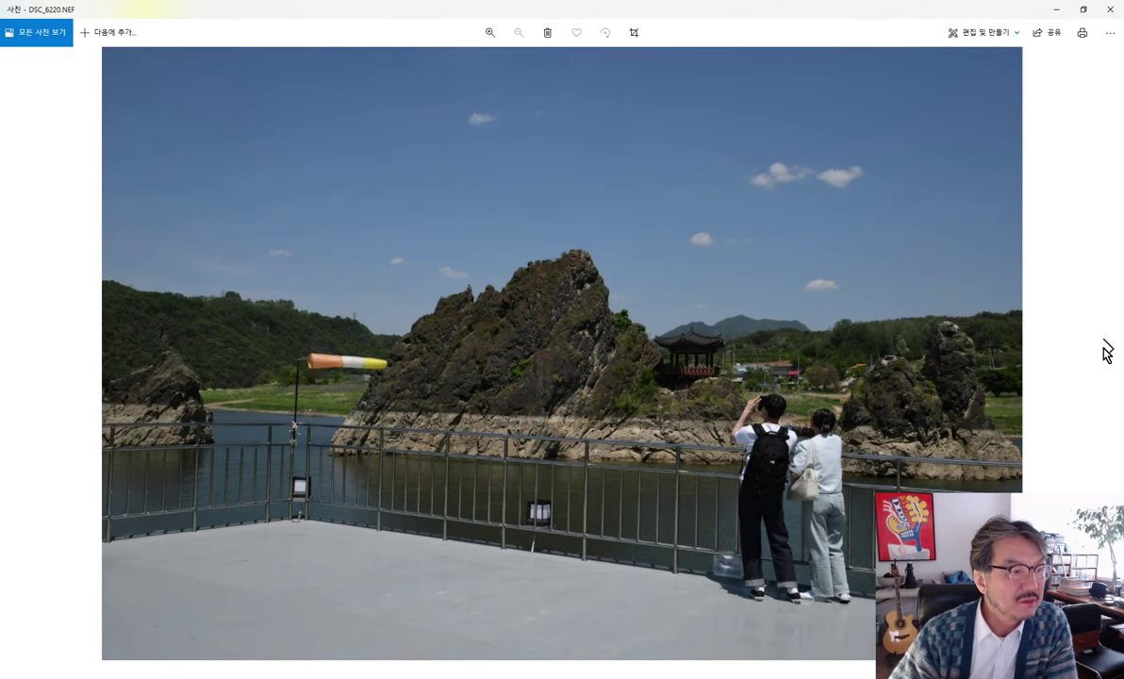
{"action": "left_click", "coordinate": [1107, 352]}
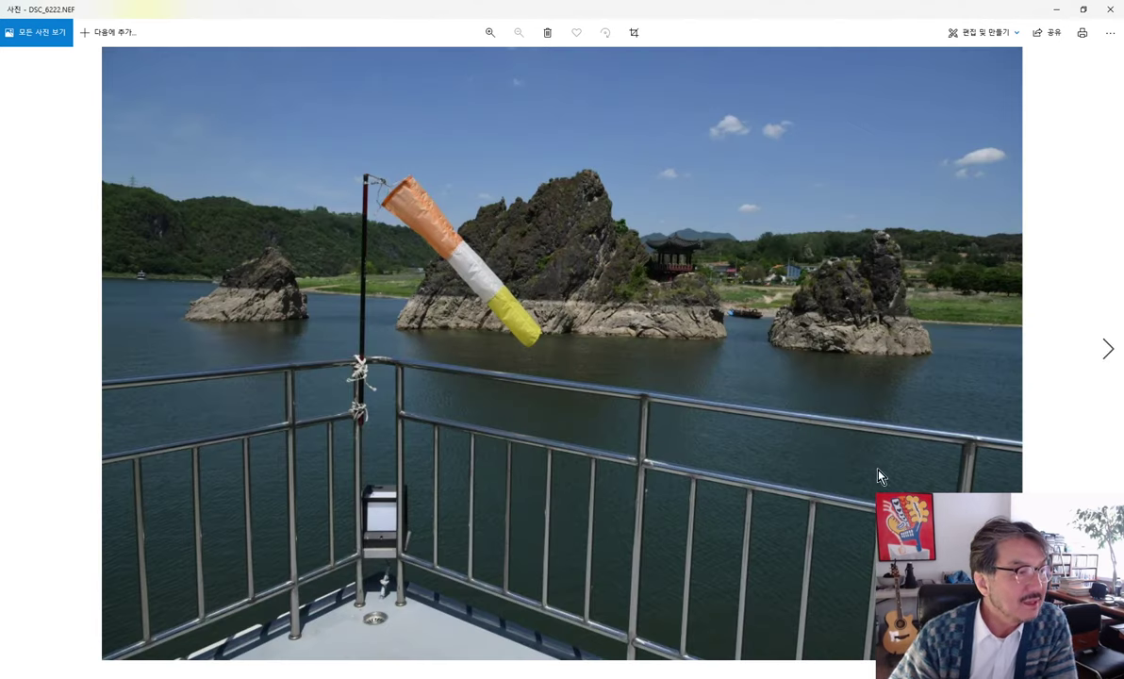
{"action": "left_click", "coordinate": [1108, 351]}
{"action": "left_click", "coordinate": [1107, 352]}
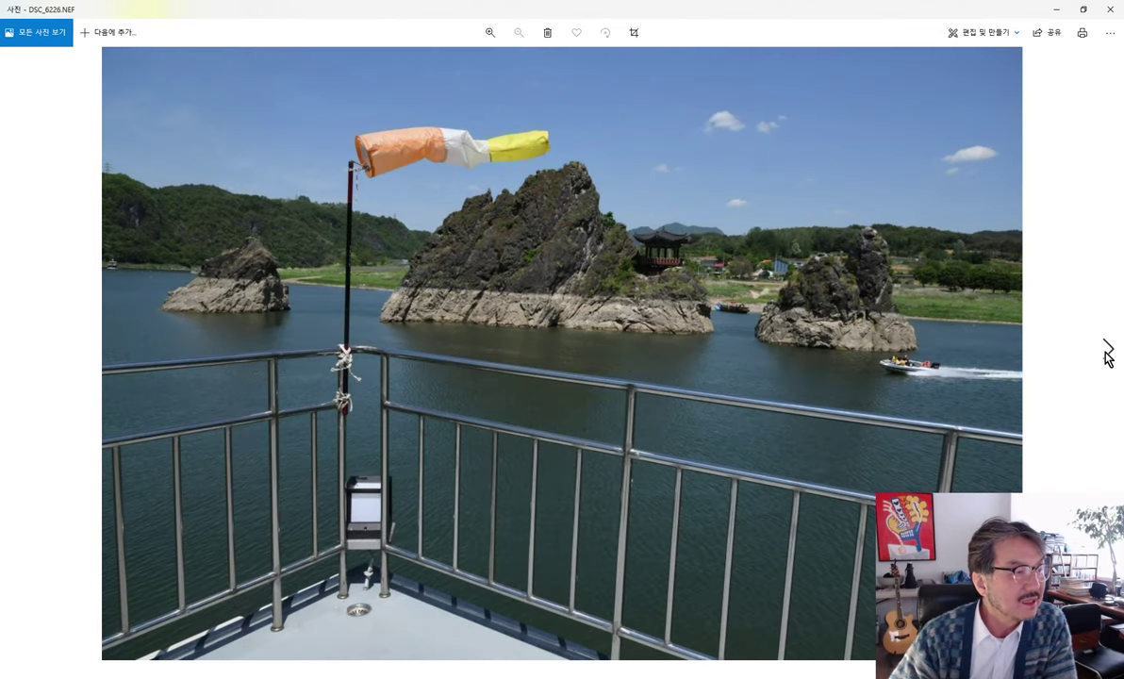
{"action": "left_click", "coordinate": [1107, 352]}
{"action": "left_click", "coordinate": [1107, 352]}
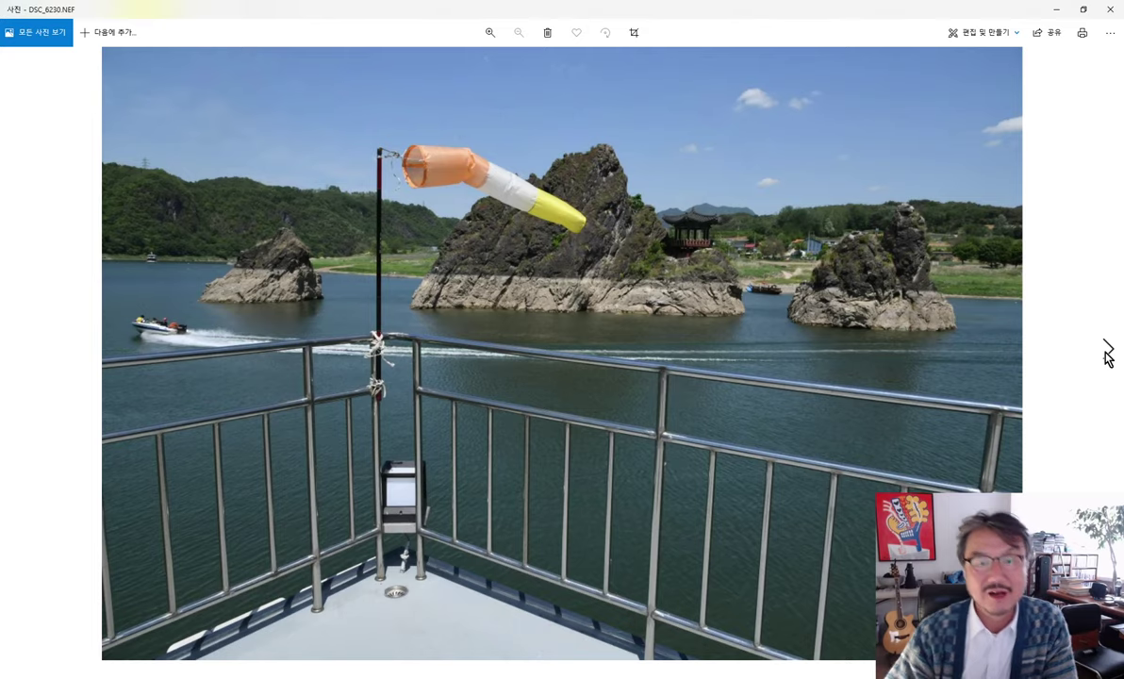
{"action": "left_click", "coordinate": [1107, 351]}
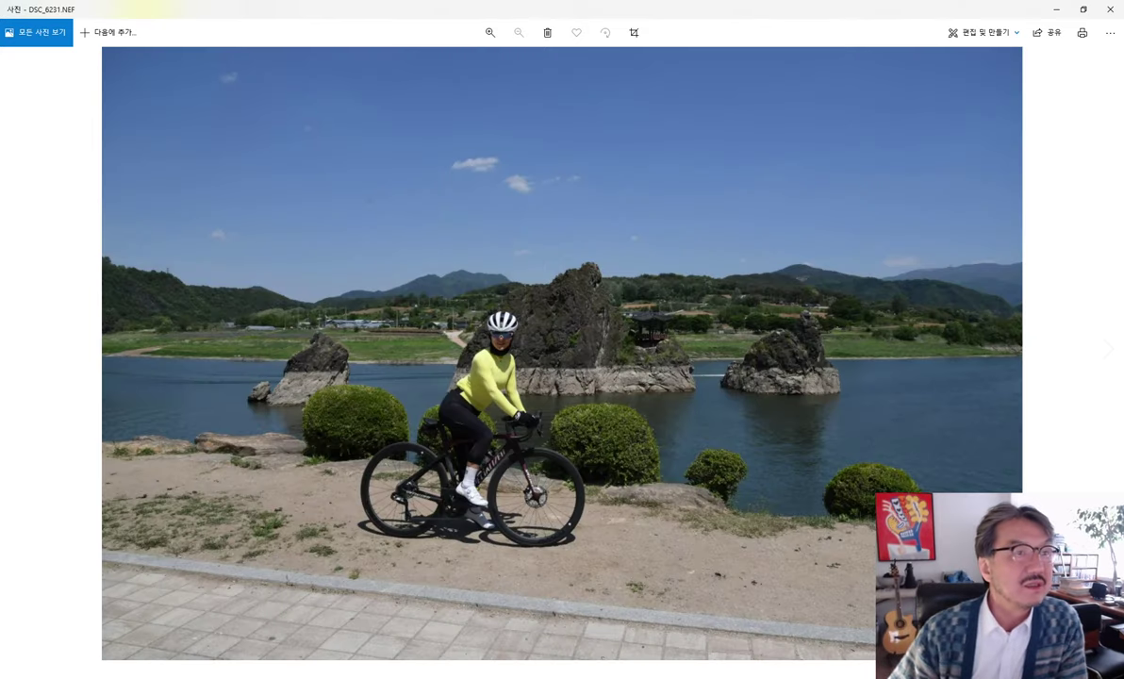
{"action": "left_click", "coordinate": [1109, 15]}
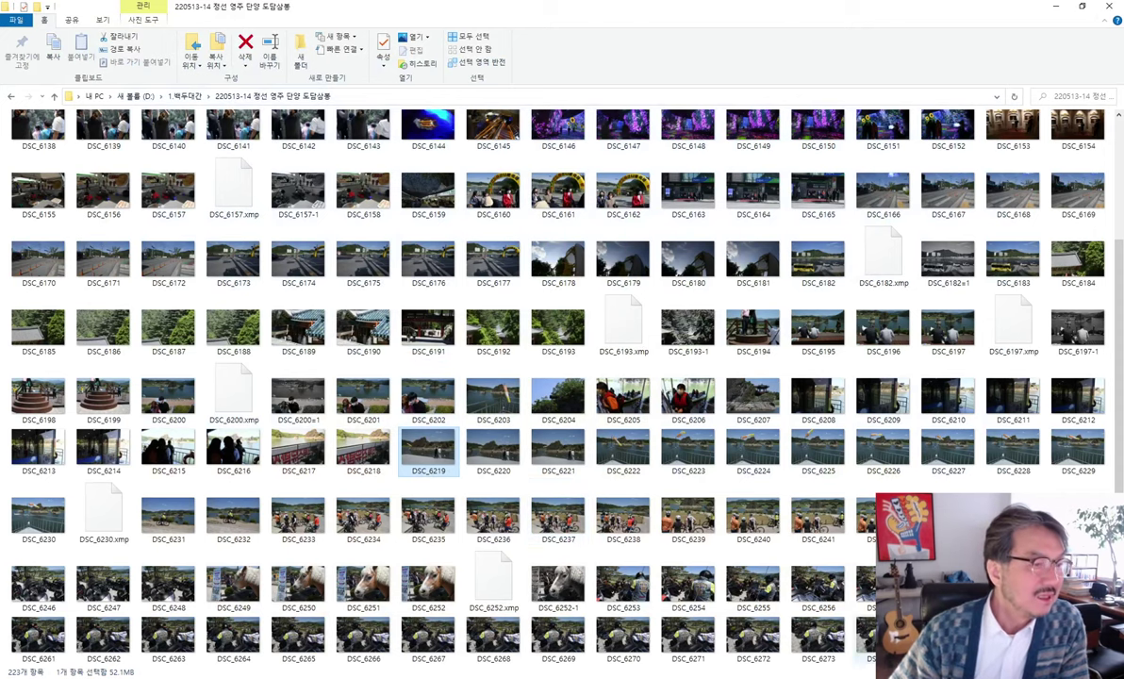
{"action": "double_click", "coordinate": [38, 533]}
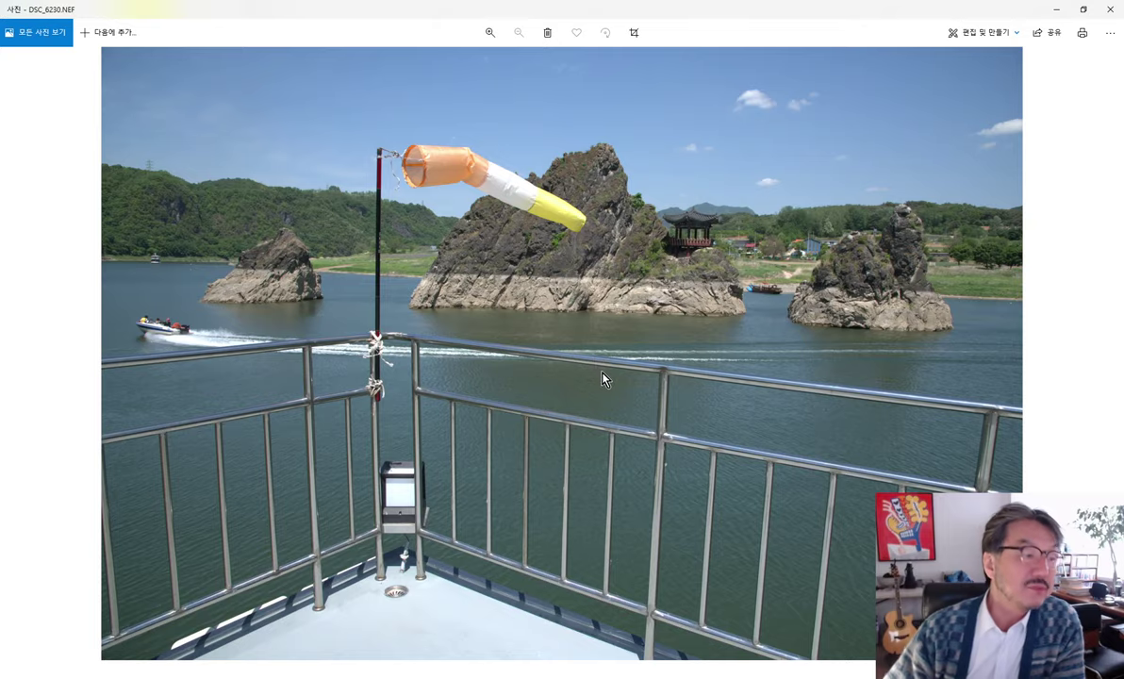
{"action": "left_click", "coordinate": [1059, 8]}
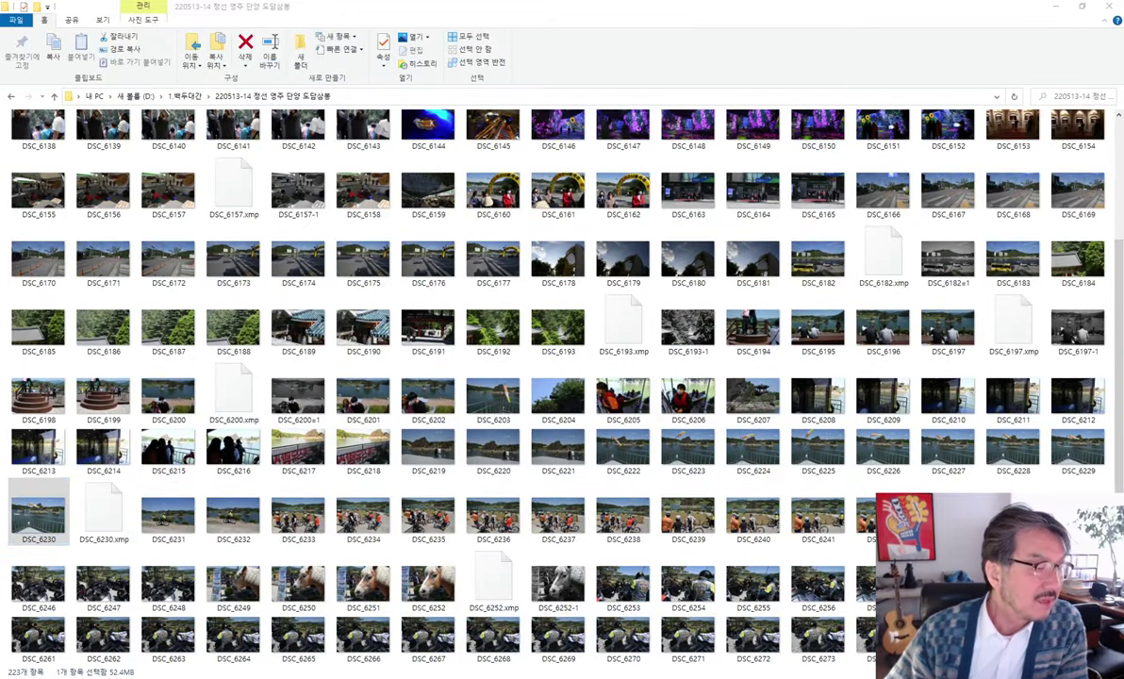
Close the DSC_6200-1.jpg document and open DSC_6230.NEF through Camera Raw as a Photoshop document
{"action": "key", "text": "alt+Tab"}
{"action": "double_click", "coordinate": [1009, 9]}
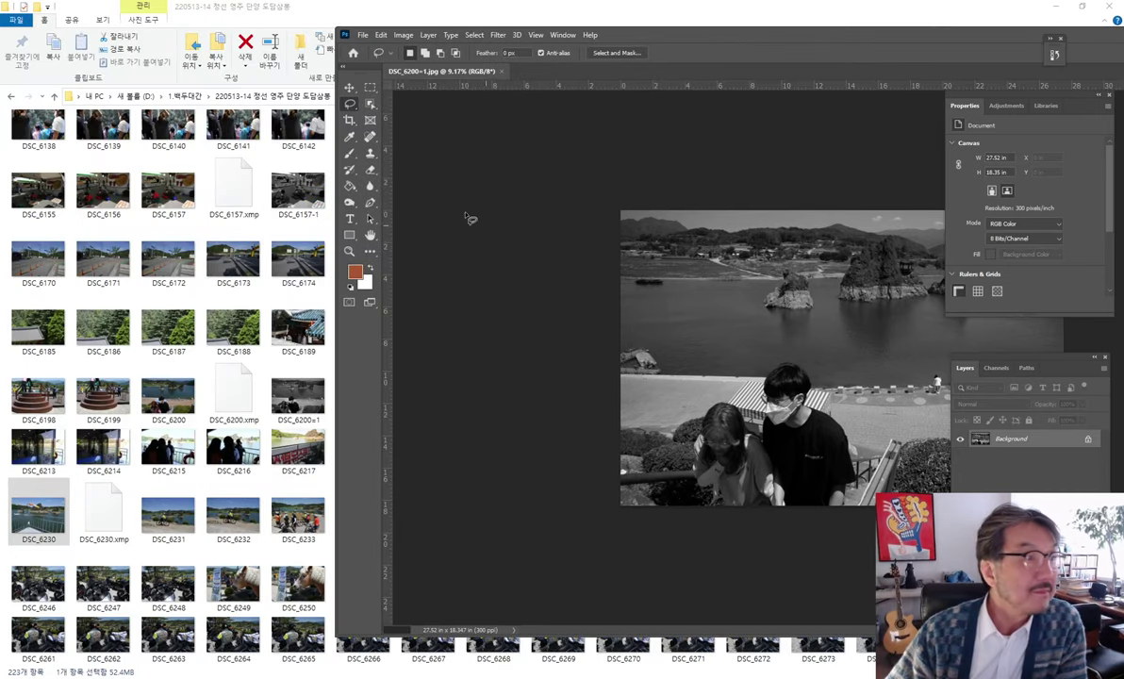
{"action": "left_click", "coordinate": [504, 74]}
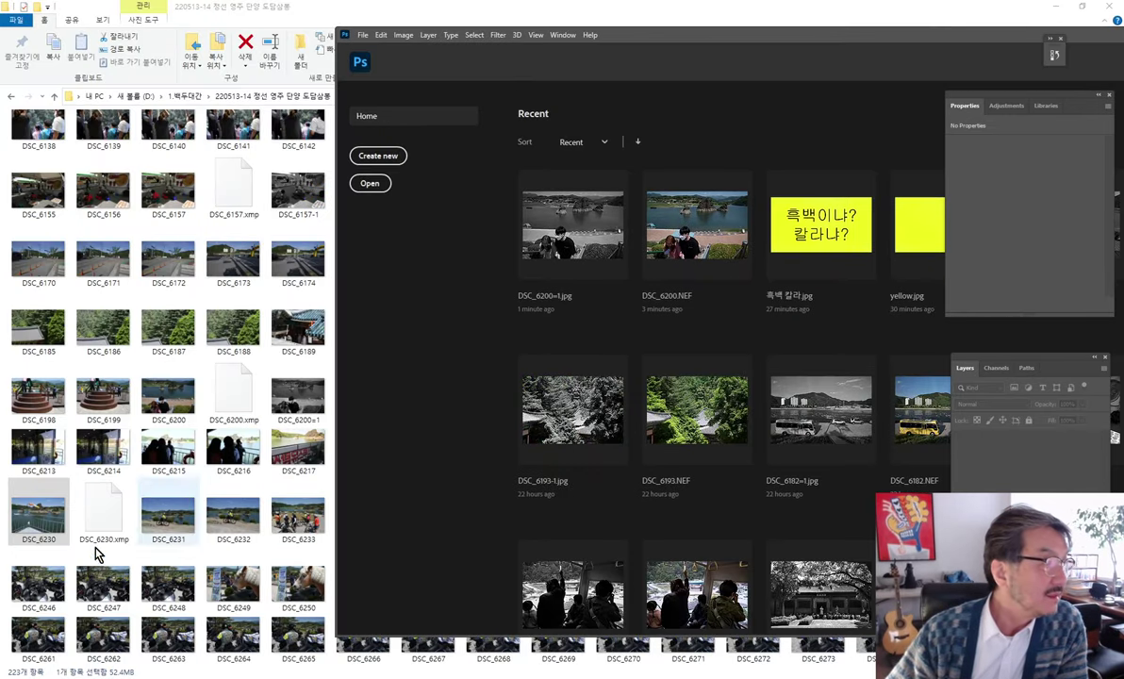
{"action": "left_click", "coordinate": [363, 59]}
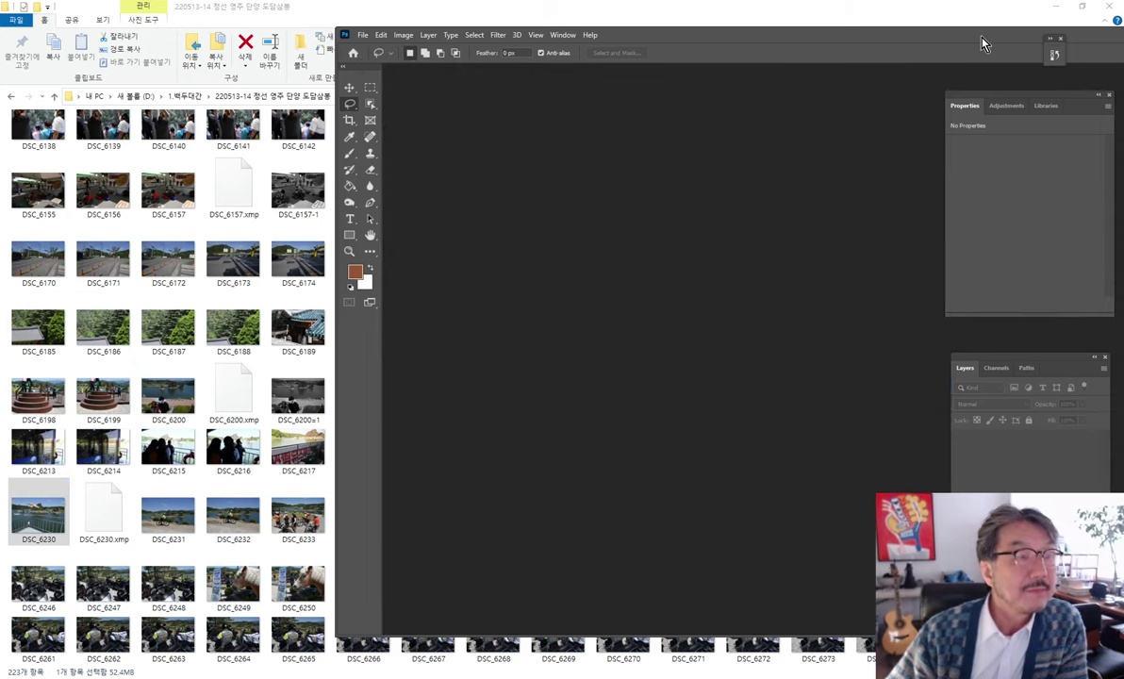
{"action": "double_click", "coordinate": [39, 514]}
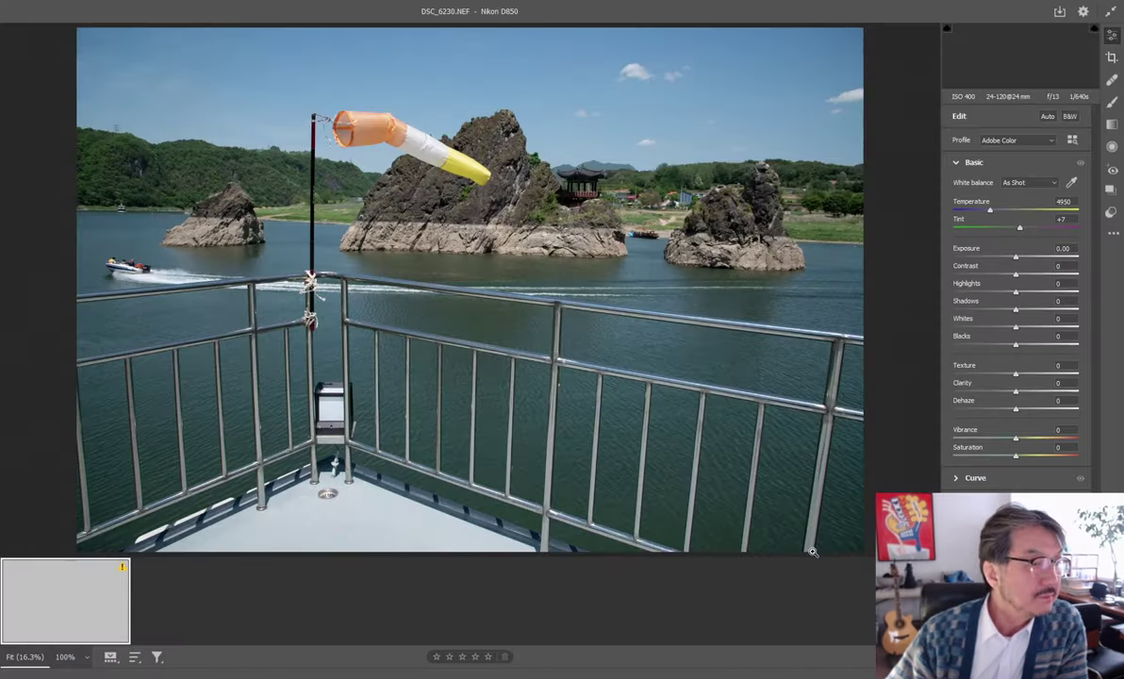
{"action": "left_click", "coordinate": [1110, 11]}
{"action": "left_click", "coordinate": [1050, 19]}
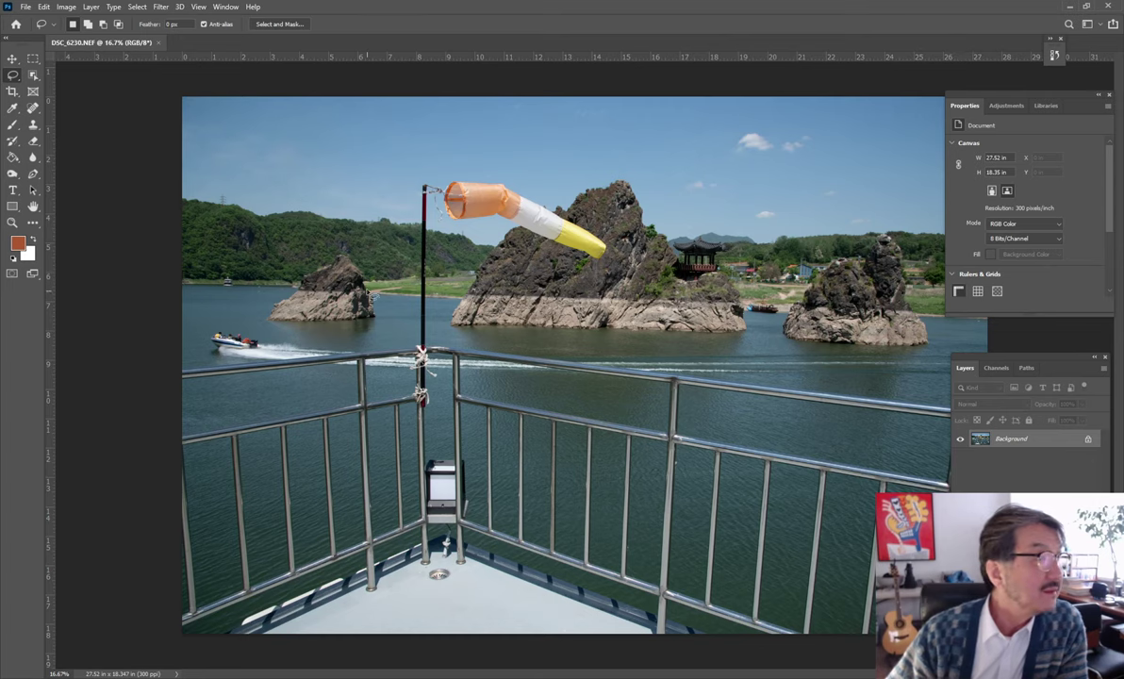
Add a Black & White layer set to Reds -169, Yellows 3, Greens -16, Cyans 93, Blues -16
{"action": "left_click", "coordinate": [1031, 656]}
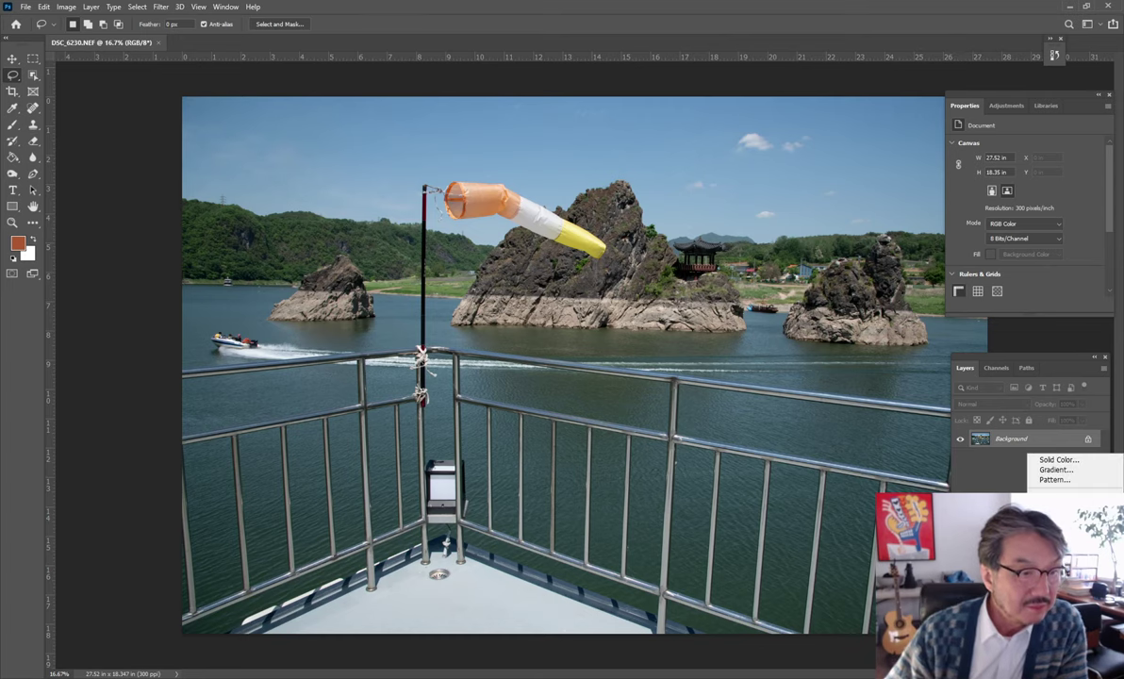
{"action": "left_click", "coordinate": [1057, 568]}
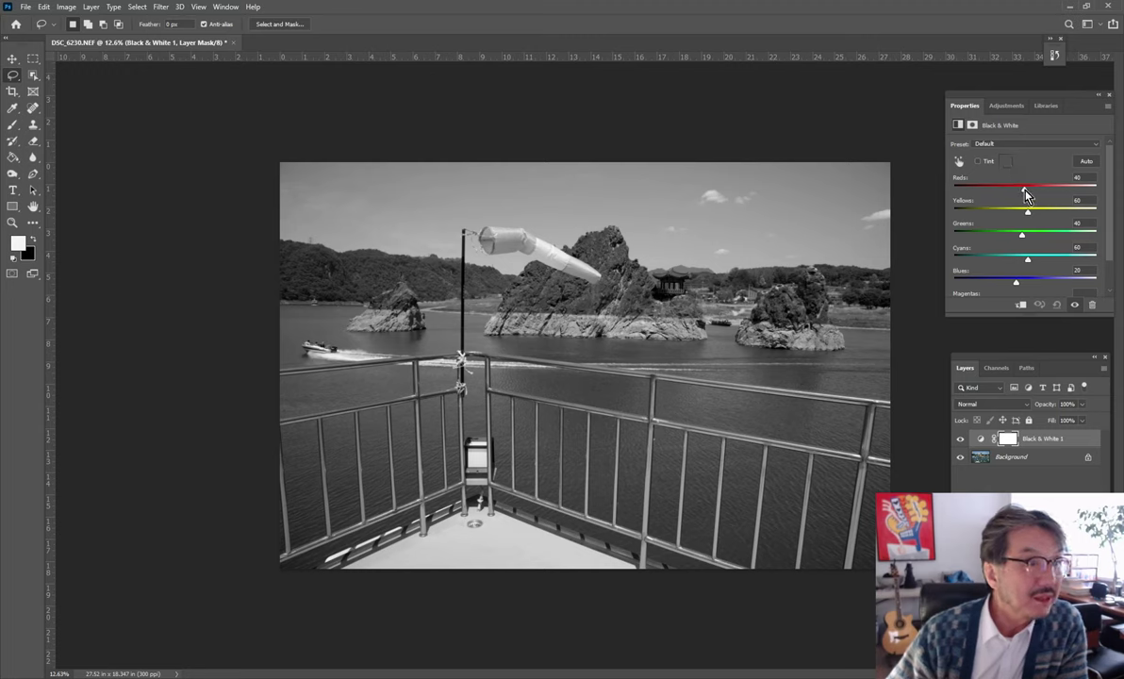
{"action": "left_click_drag", "start_coordinate": [1017, 189], "coordinate": [999, 188]}
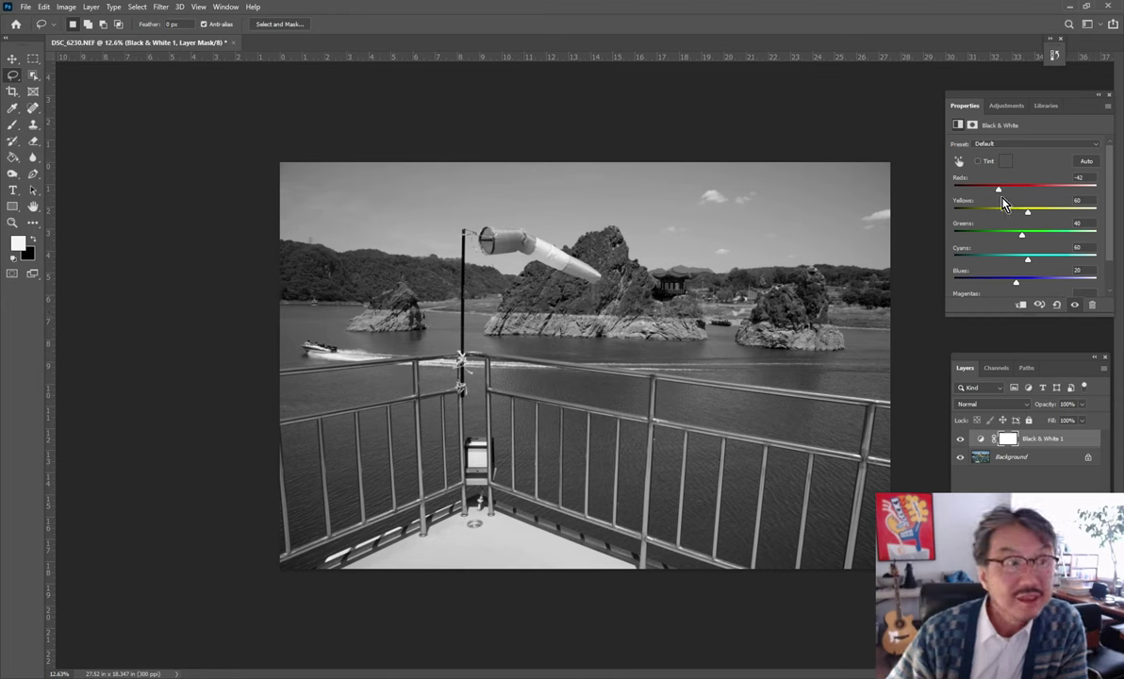
{"action": "left_click_drag", "start_coordinate": [999, 189], "coordinate": [963, 199]}
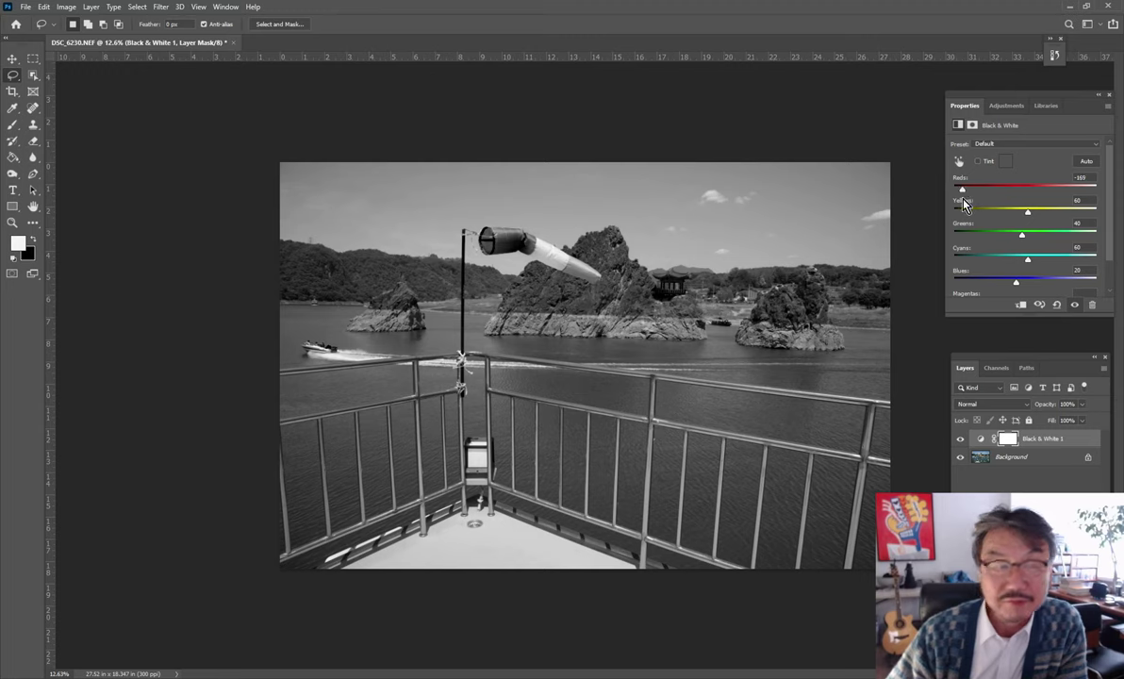
{"action": "mouse_move", "coordinate": [1028, 213]}
{"action": "left_mouse_down"}
{"action": "mouse_move", "coordinate": [1006, 214]}
{"action": "mouse_move", "coordinate": [1031, 236]}
{"action": "left_mouse_up"}
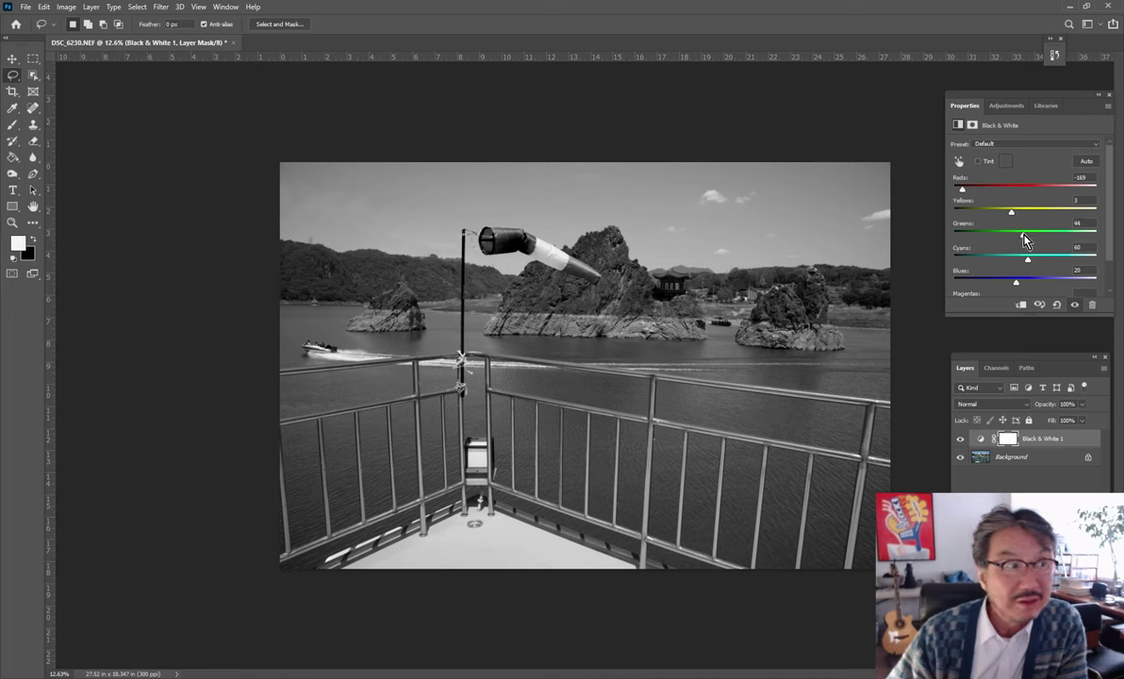
{"action": "left_click_drag", "start_coordinate": [1016, 242], "coordinate": [1018, 242]}
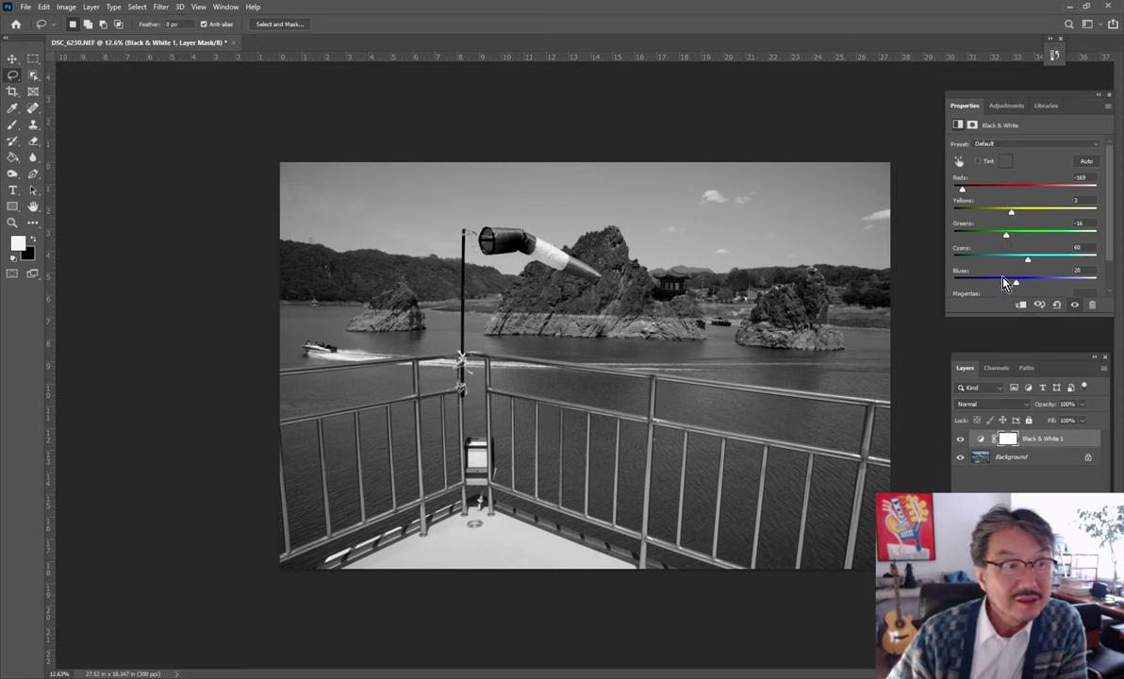
{"action": "left_click_drag", "start_coordinate": [1029, 260], "coordinate": [1006, 287]}
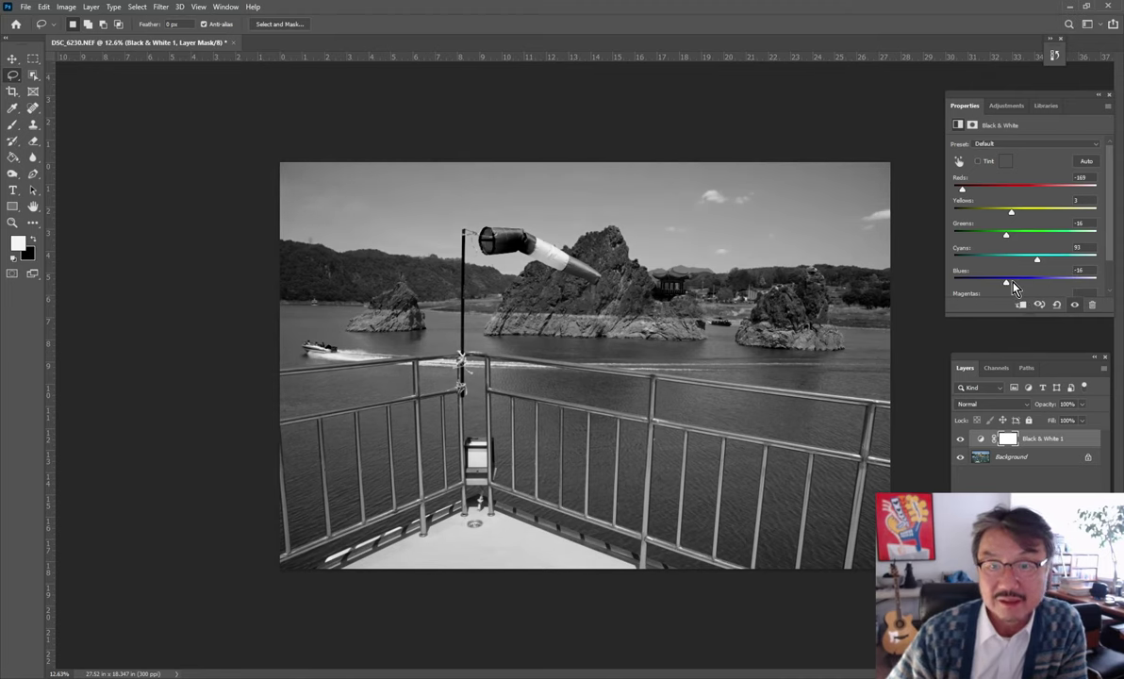
{"action": "scroll", "coordinate": [668, 342], "scroll_direction": "down", "scroll_amount": 2}
Flatten the Black & White adjustment into the background layer
{"action": "scroll", "coordinate": [668, 343], "scroll_direction": "down", "scroll_amount": 1}
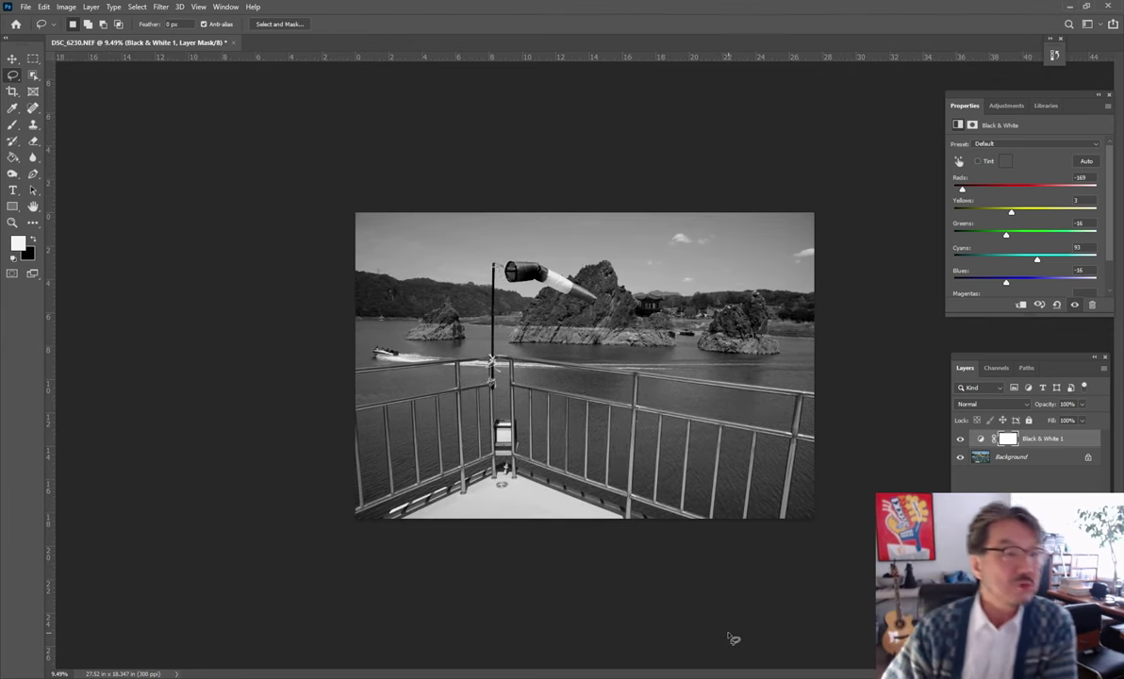
{"action": "left_click", "coordinate": [1107, 371]}
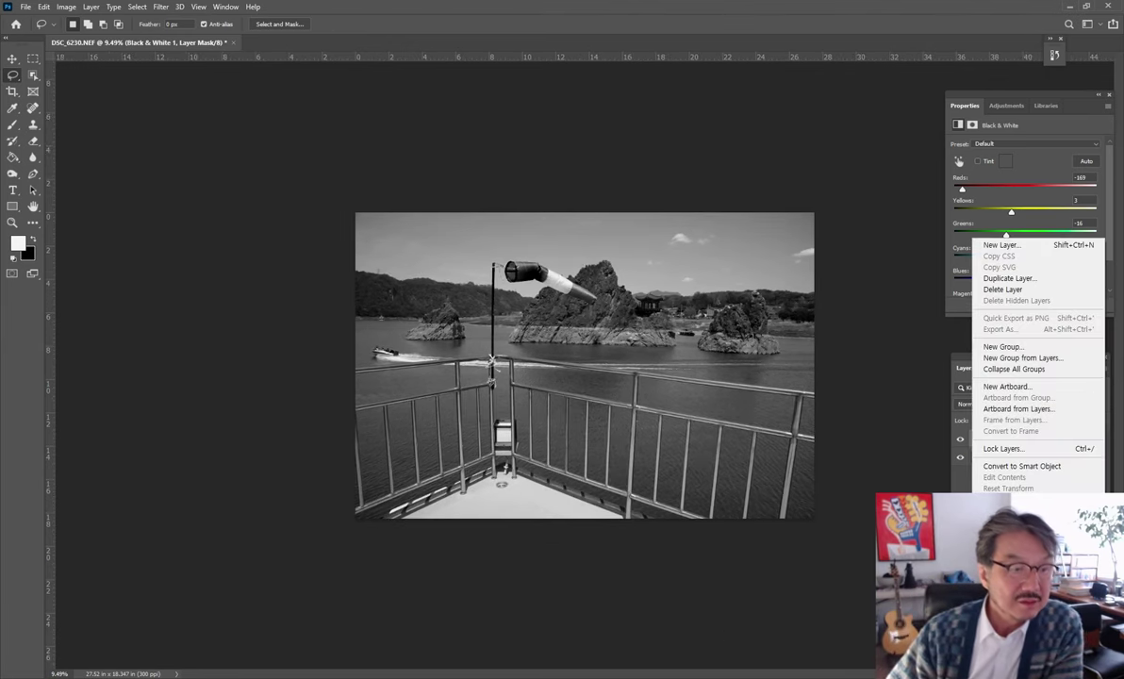
{"action": "left_click", "coordinate": [1014, 602]}
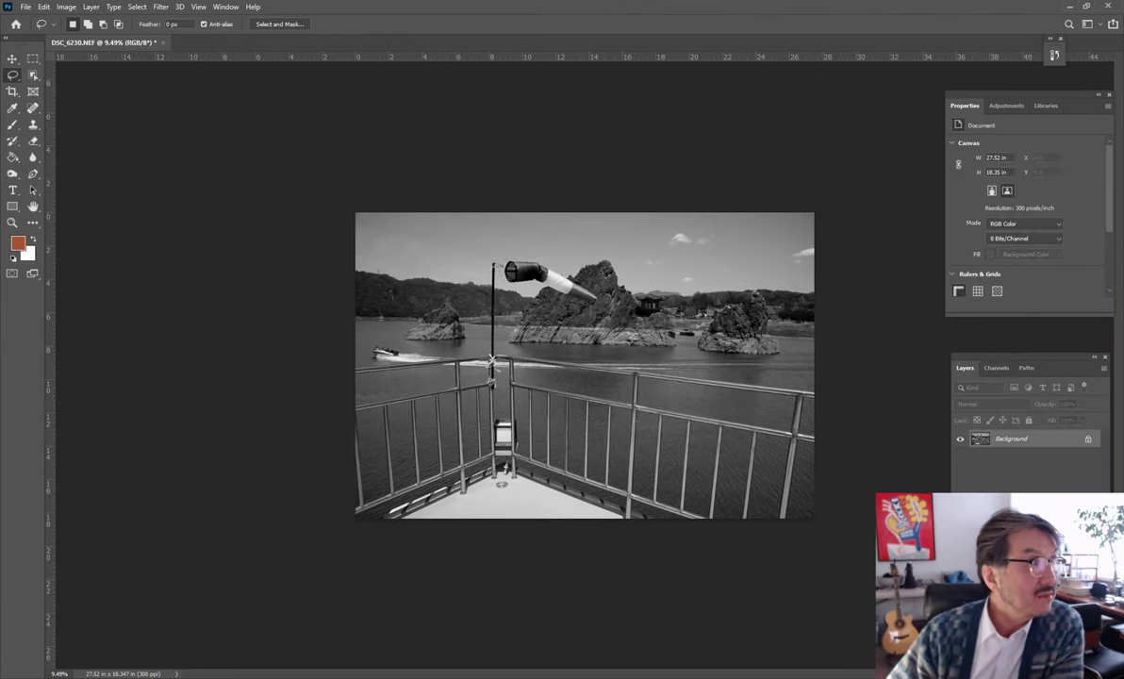
Save the image to the computer as the JPEG copy DSC_6230-1.jpg
{"action": "left_click", "coordinate": [25, 6]}
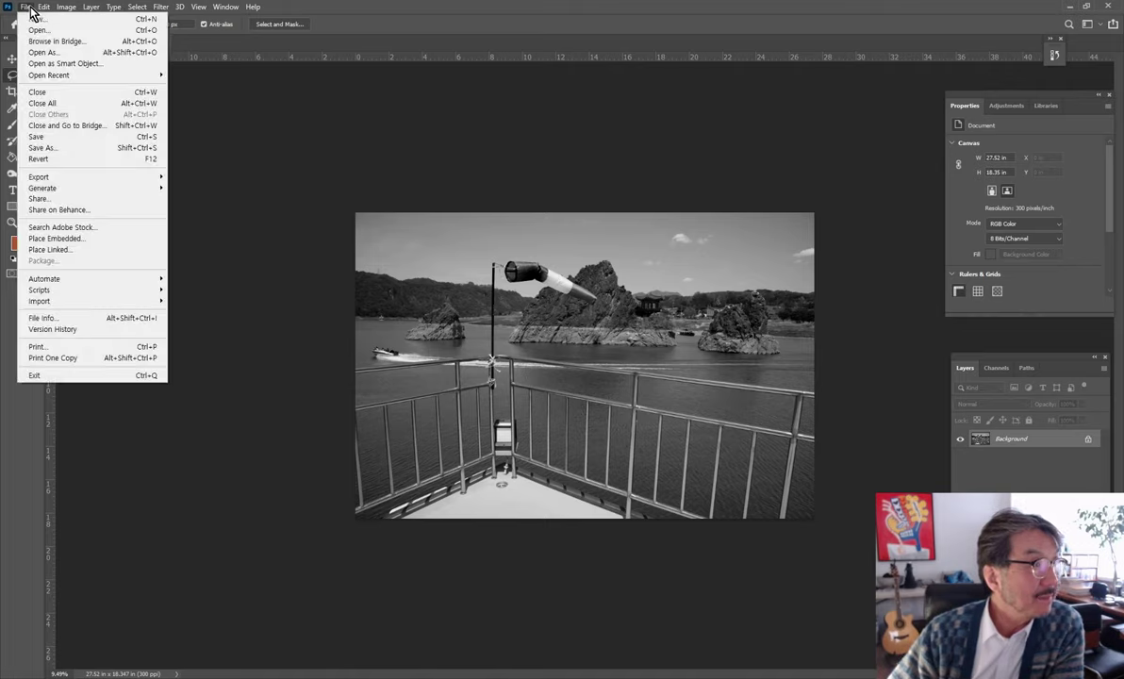
{"action": "left_click", "coordinate": [92, 149]}
{"action": "left_click", "coordinate": [633, 449]}
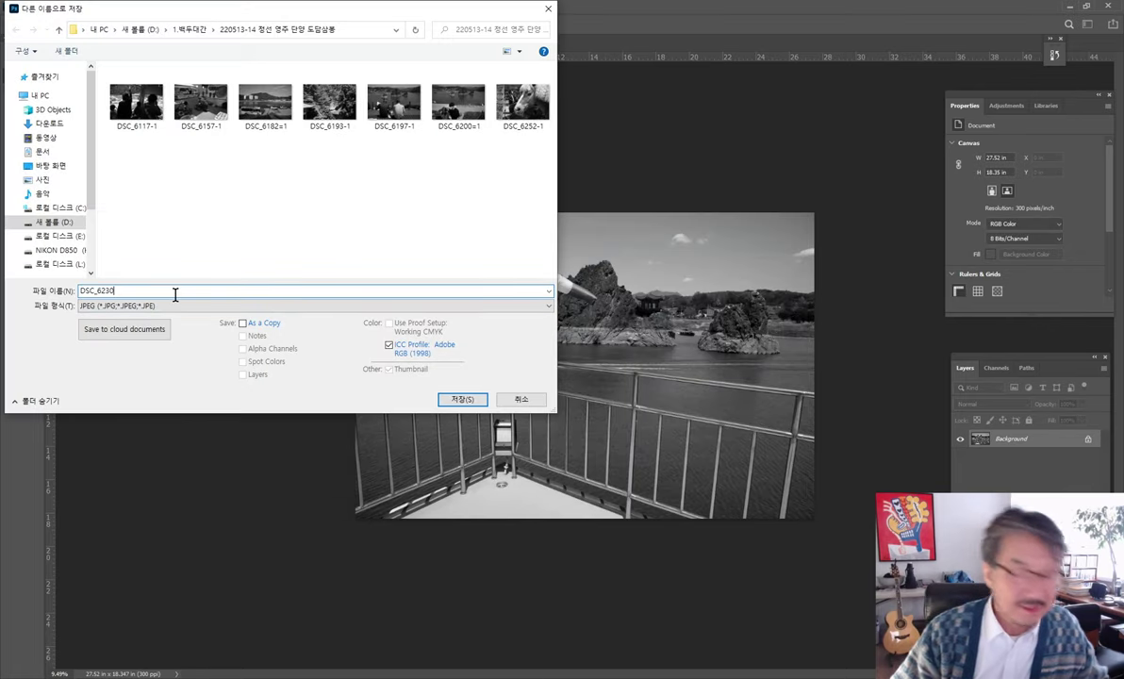
{"action": "type", "text": "-"}
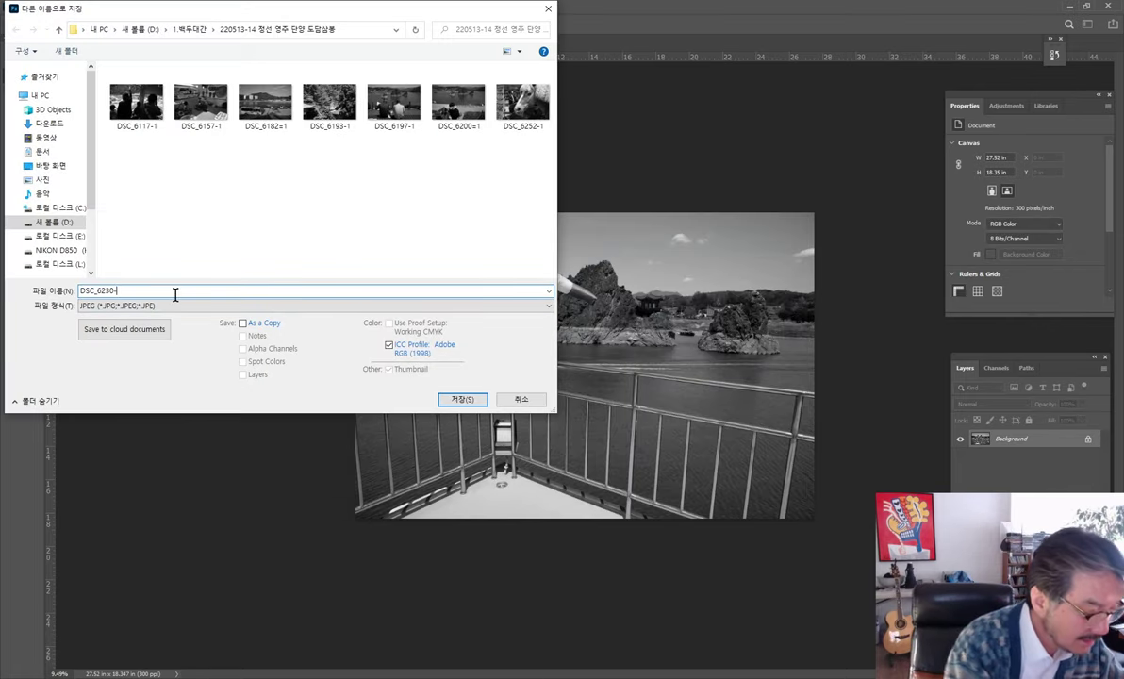
{"action": "type", "text": "1"}
{"action": "key", "text": "Return"}
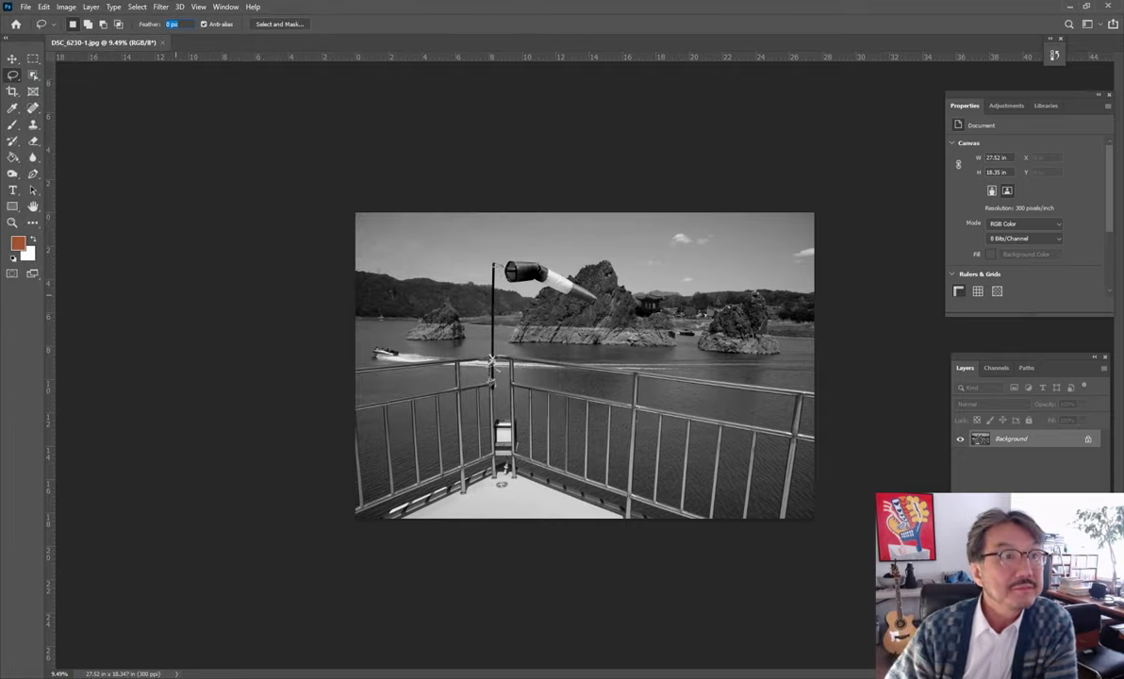
{"action": "left_click", "coordinate": [1069, 6]}
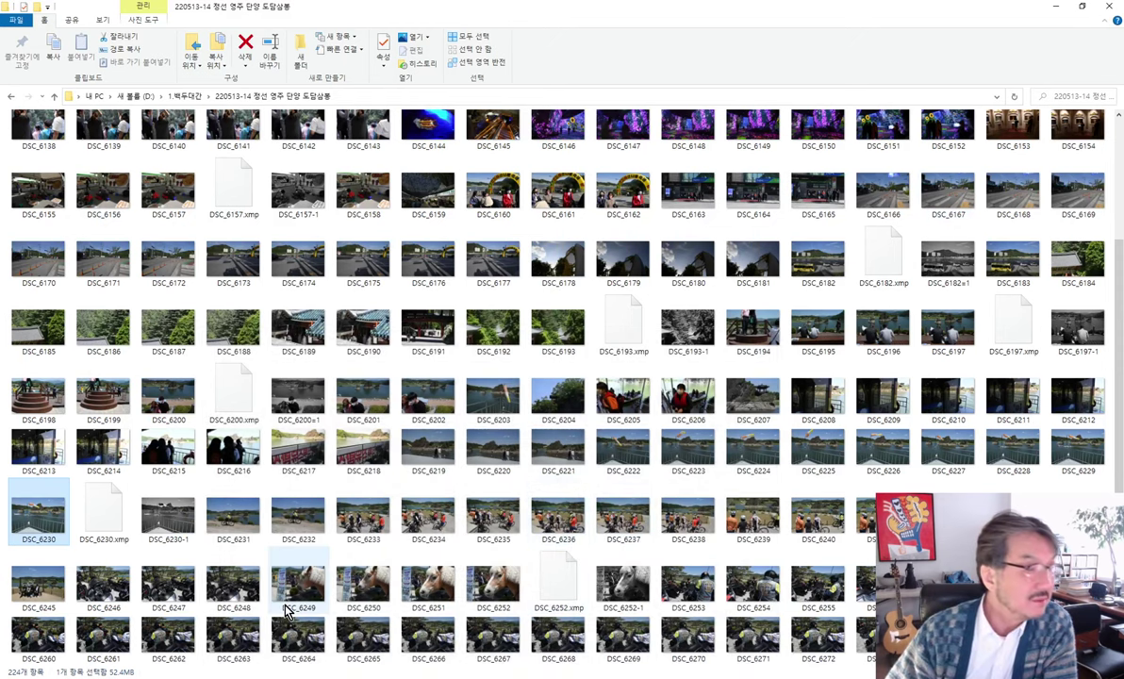
Open DSC_6230 in Photos and step forward to the black-and-white DSC_6230-1.jpg
{"action": "double_click", "coordinate": [45, 528]}
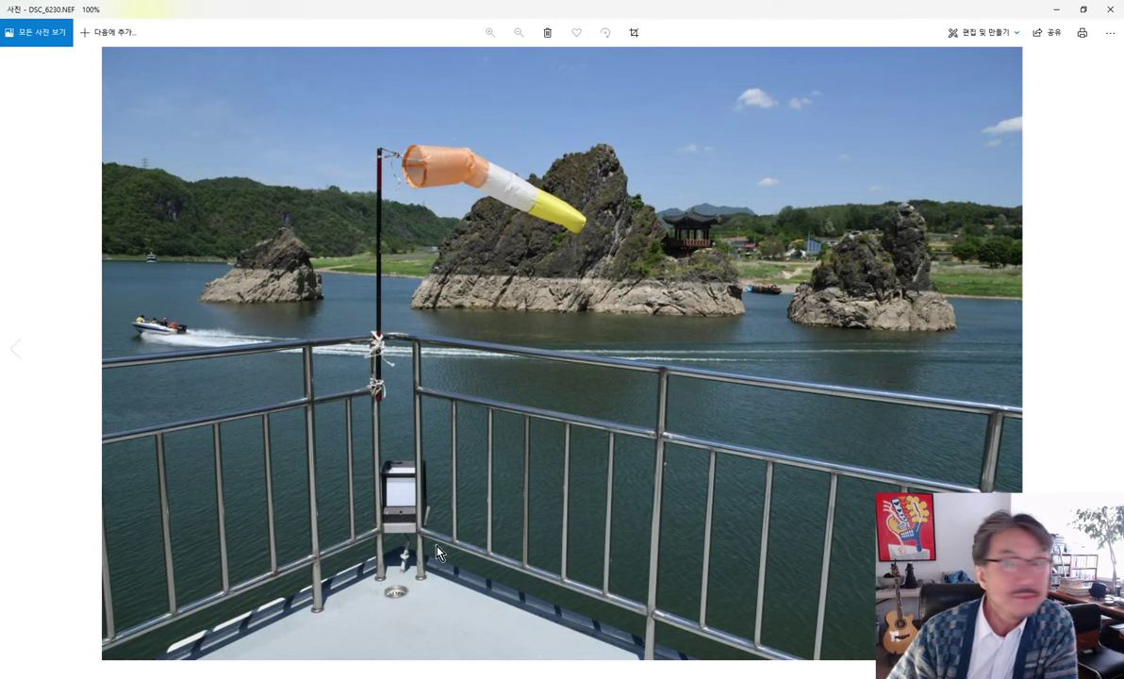
{"action": "left_click", "coordinate": [1110, 350]}
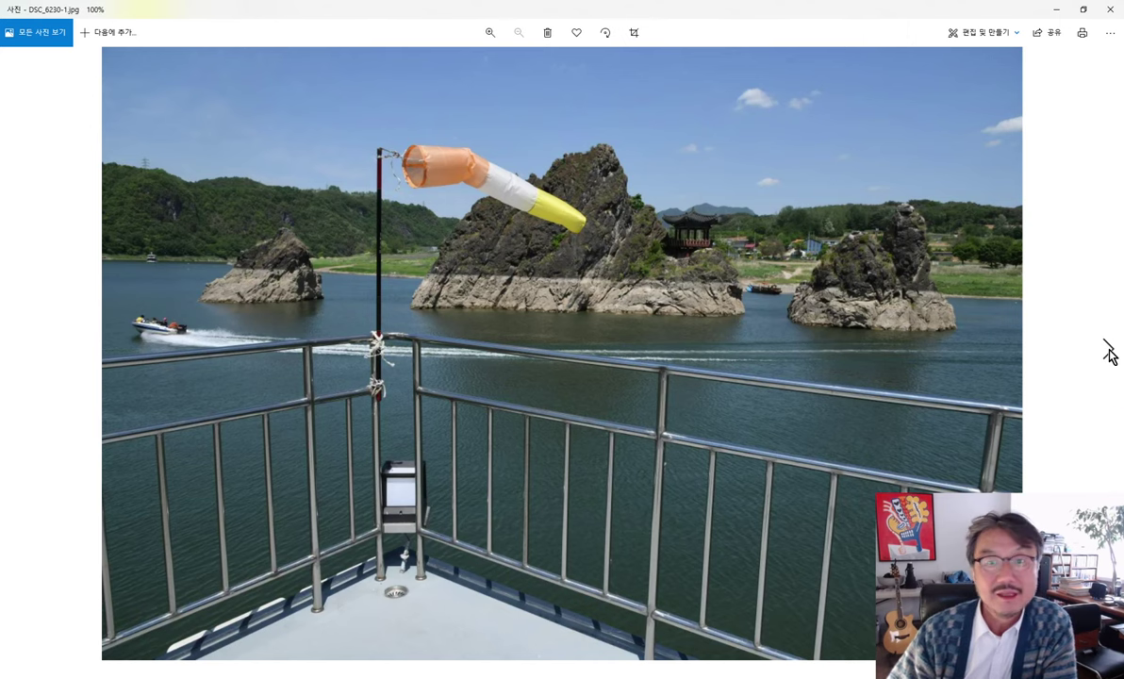
{"action": "left_click", "coordinate": [1106, 351]}
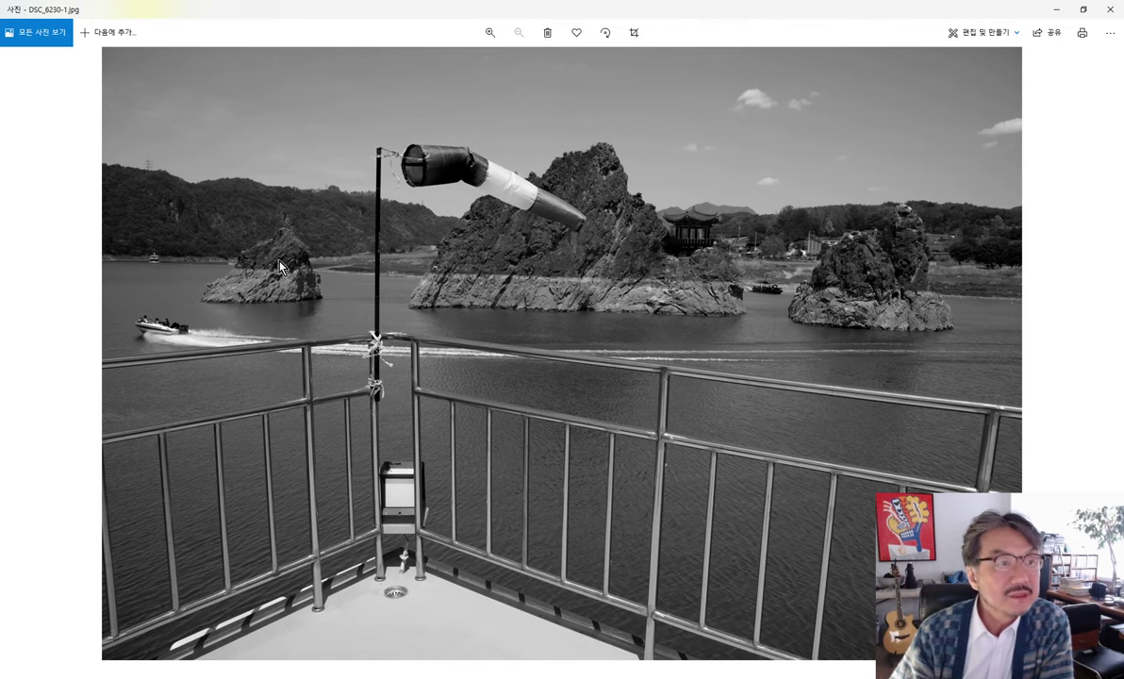
Briefly open DSC_6233, then DSC_6231 and DSC_6232, closing the viewer each time
{"action": "left_click", "coordinate": [1111, 9]}
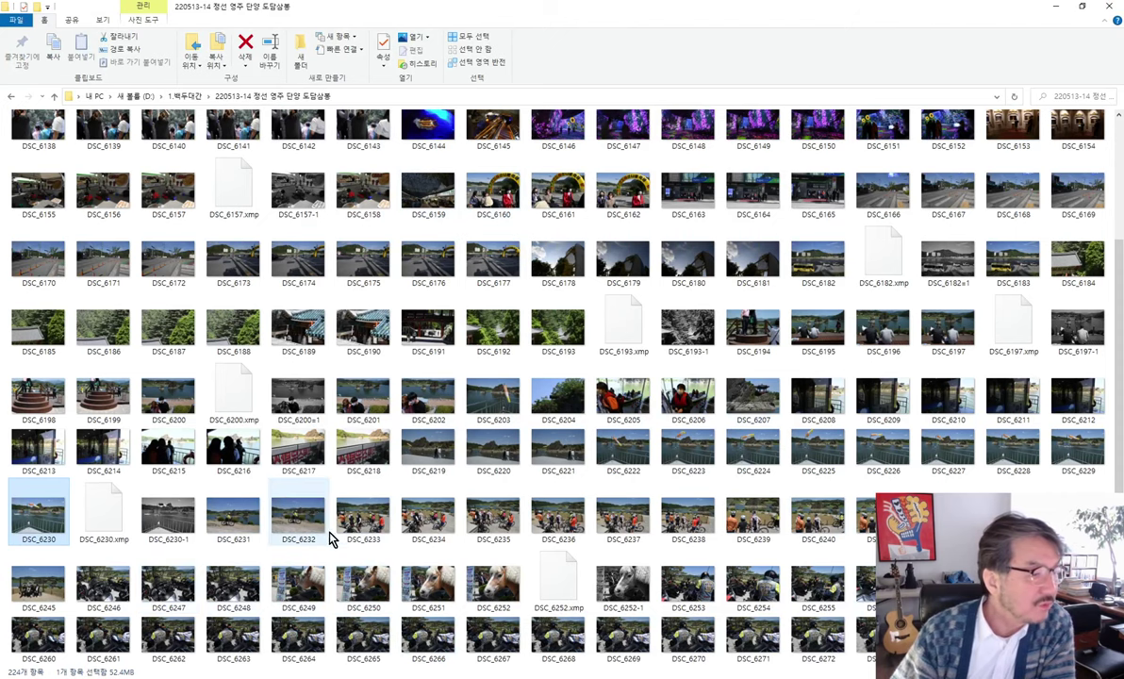
{"action": "double_click", "coordinate": [359, 530]}
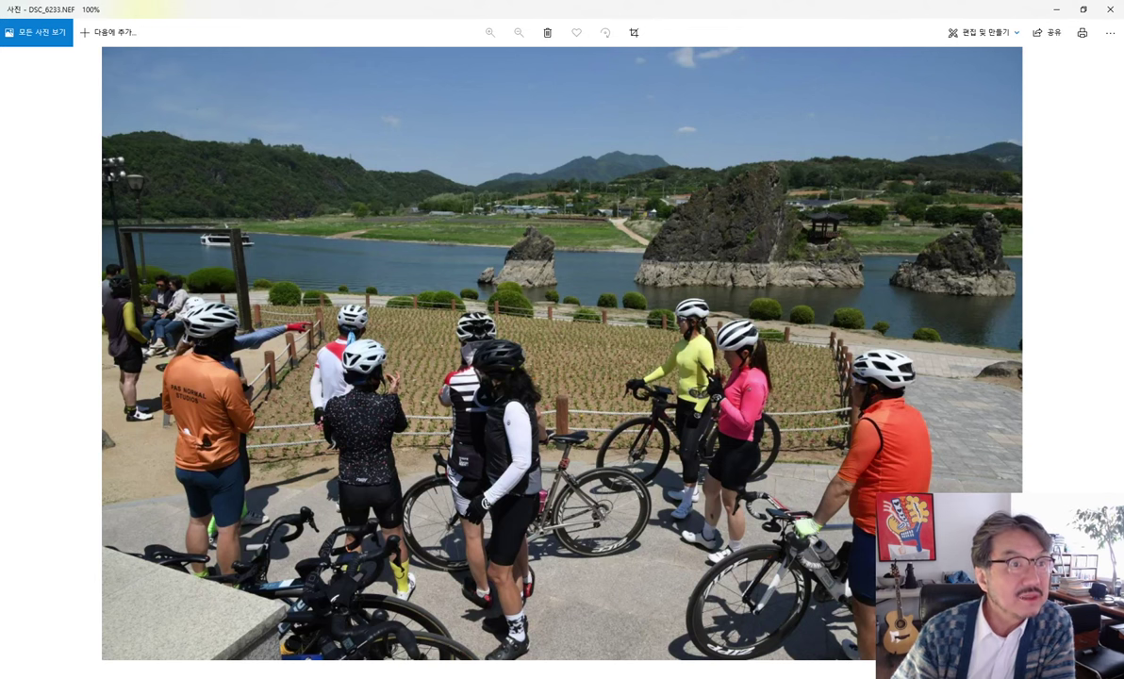
{"action": "left_click", "coordinate": [1108, 8]}
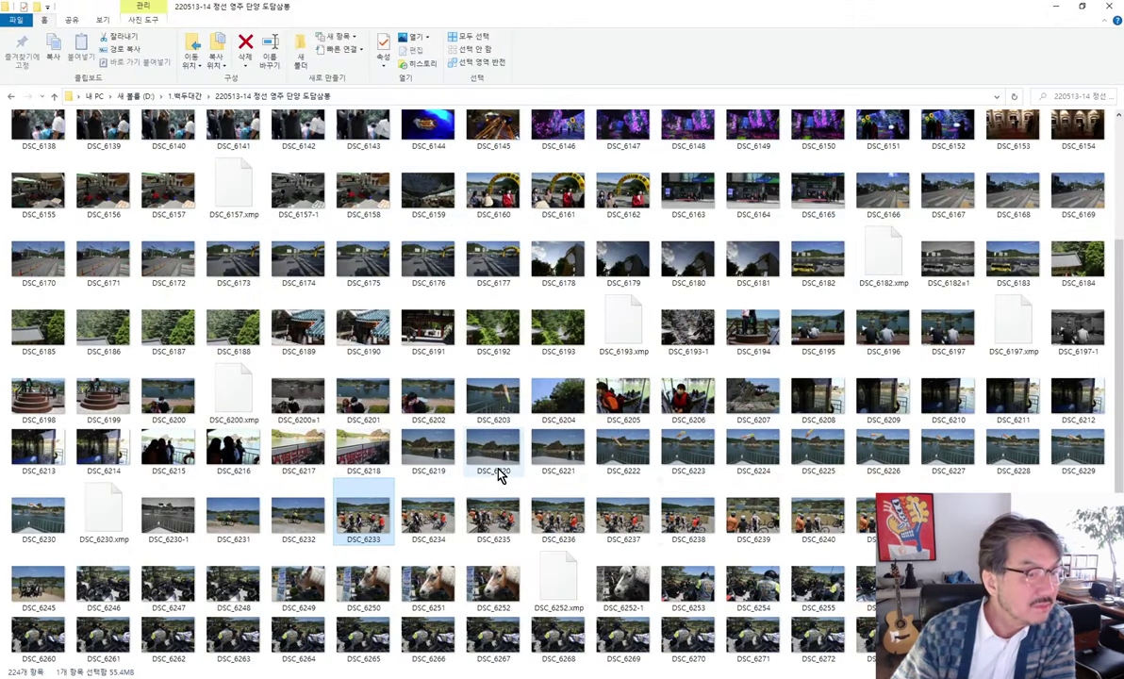
{"action": "double_click", "coordinate": [236, 522]}
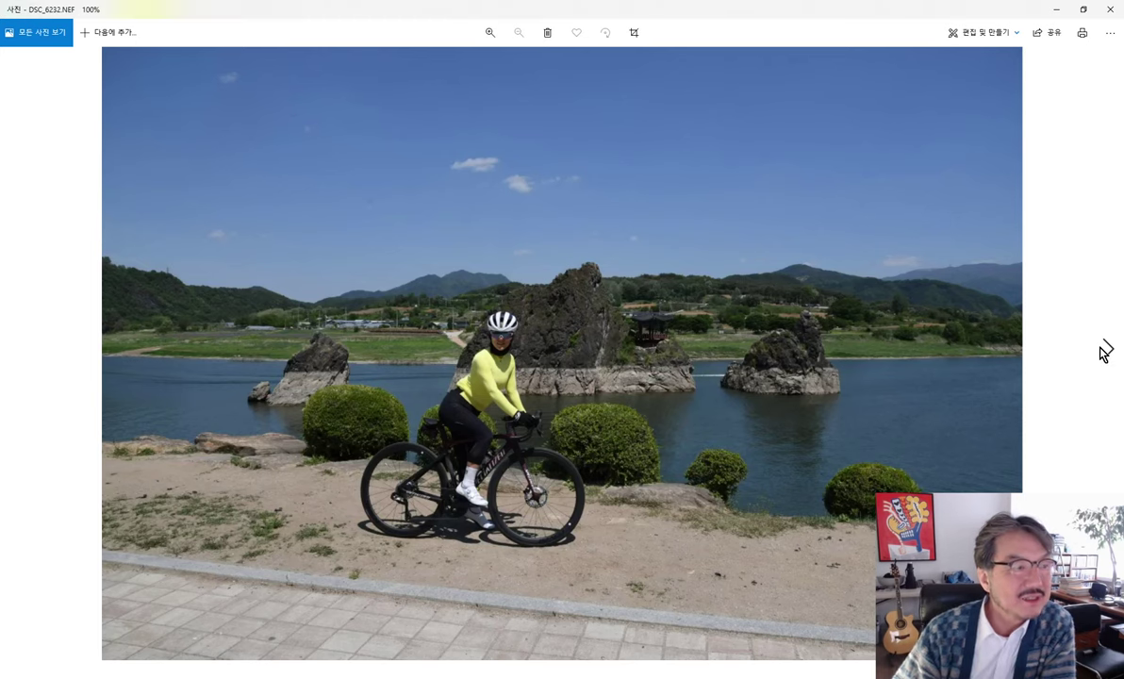
{"action": "left_click", "coordinate": [1106, 349]}
{"action": "left_click", "coordinate": [1113, 11]}
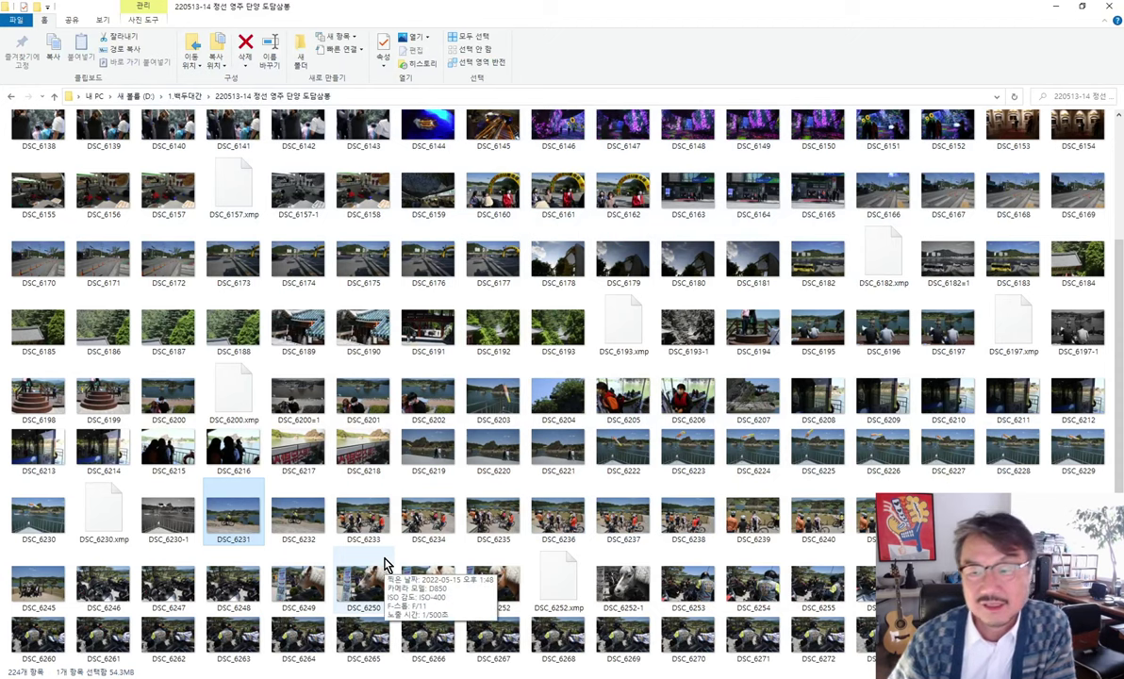
{"action": "mouse_move", "coordinate": [363, 585]}
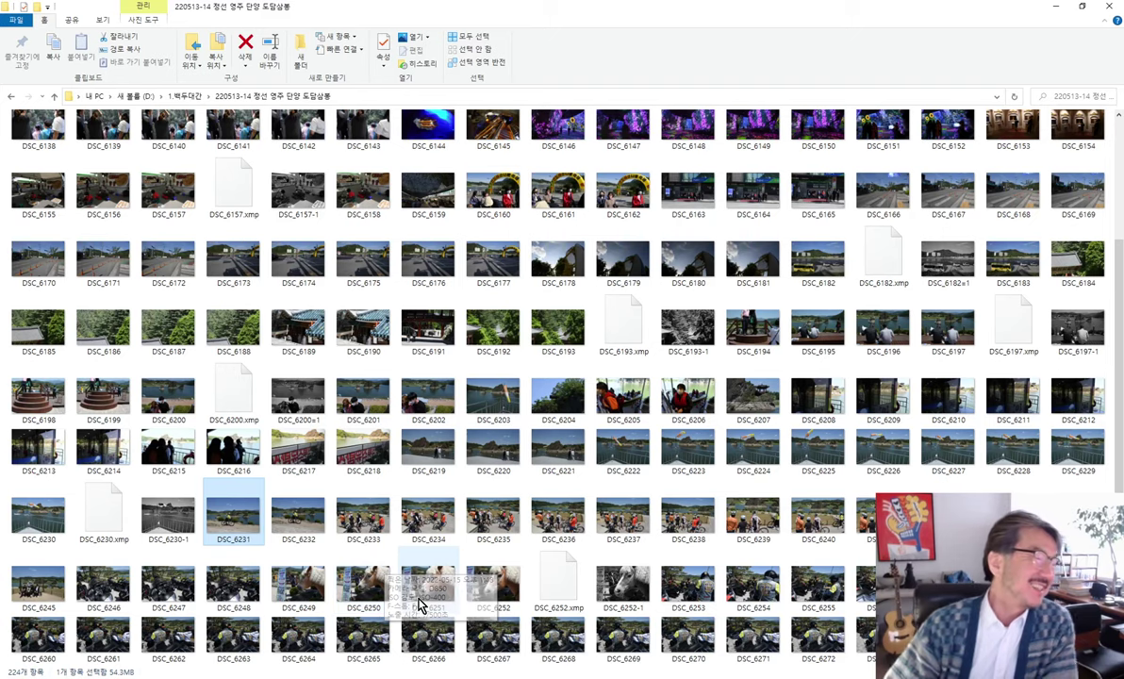
Browse from DSC_6231 through to DSC_6243, then back to DSC_6242's cyclists
{"action": "double_click", "coordinate": [231, 536]}
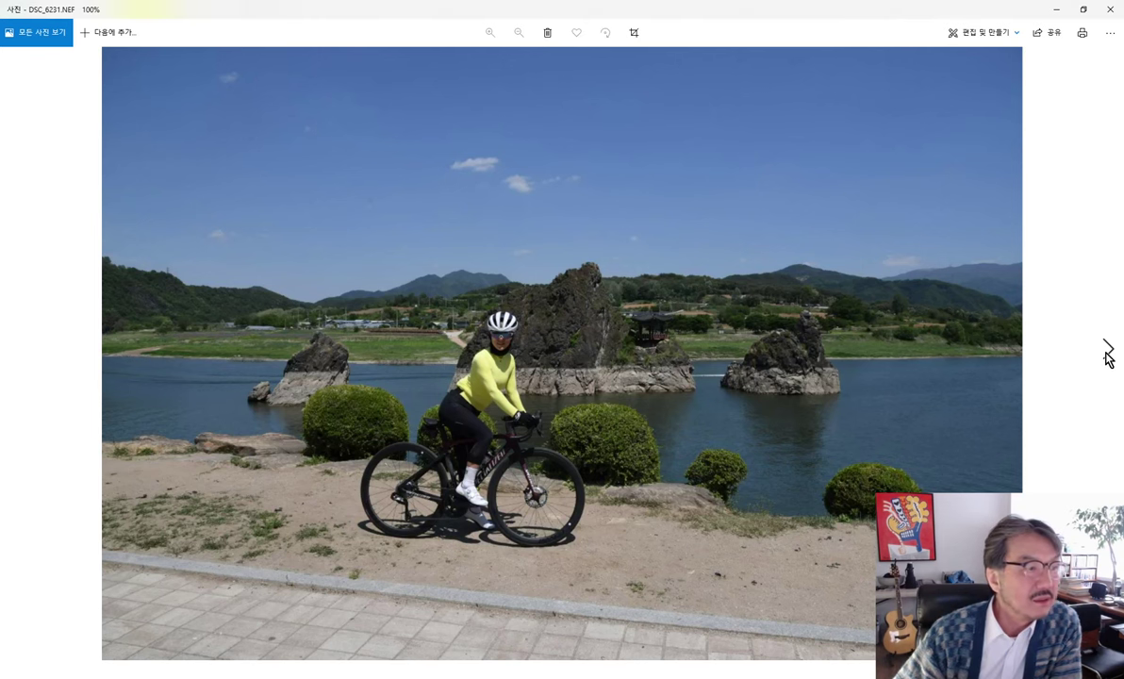
{"action": "left_click", "coordinate": [1107, 354]}
{"action": "left_click", "coordinate": [1109, 356]}
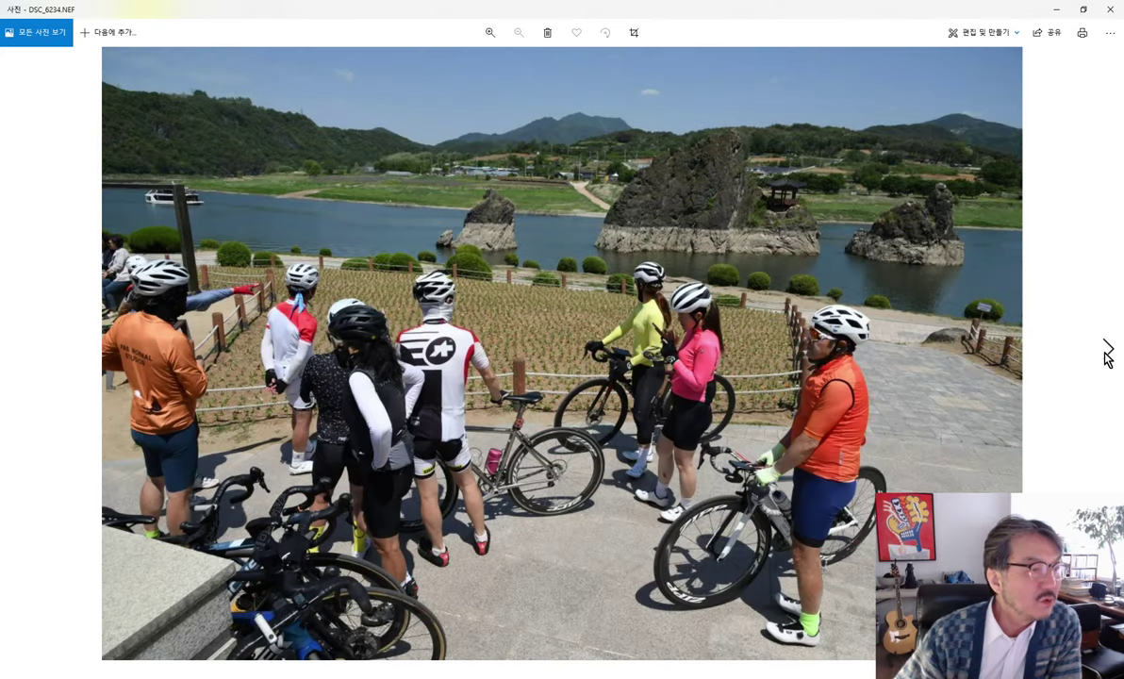
{"action": "left_click", "coordinate": [1107, 352]}
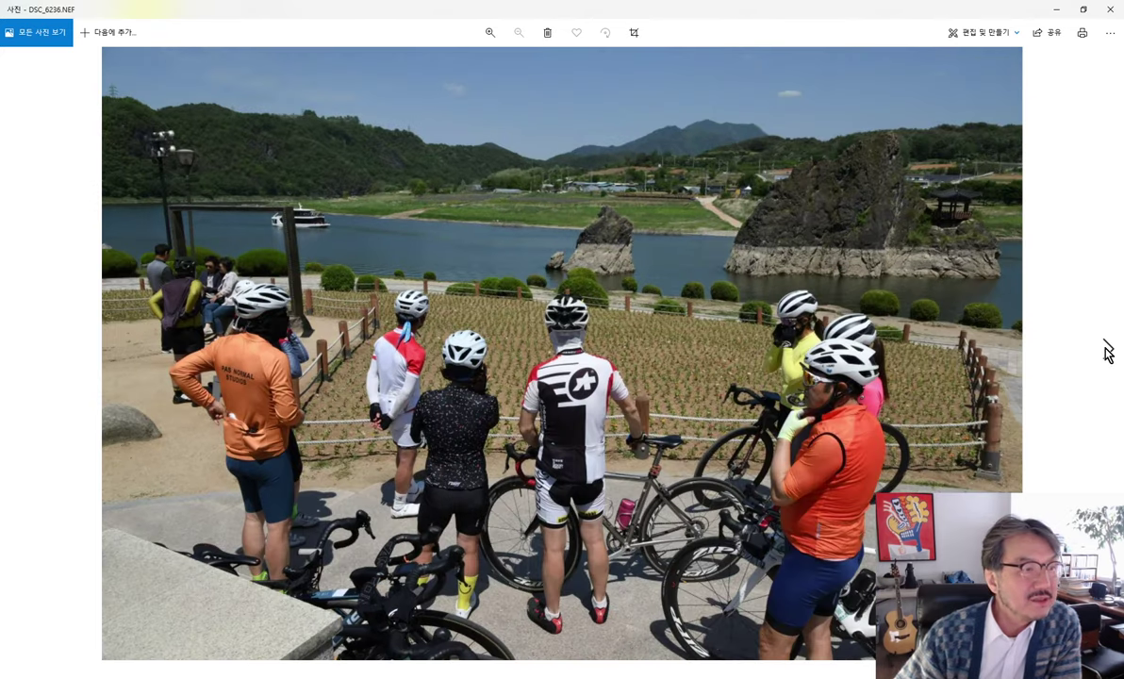
{"action": "left_click", "coordinate": [1107, 352]}
{"action": "left_click", "coordinate": [1107, 351]}
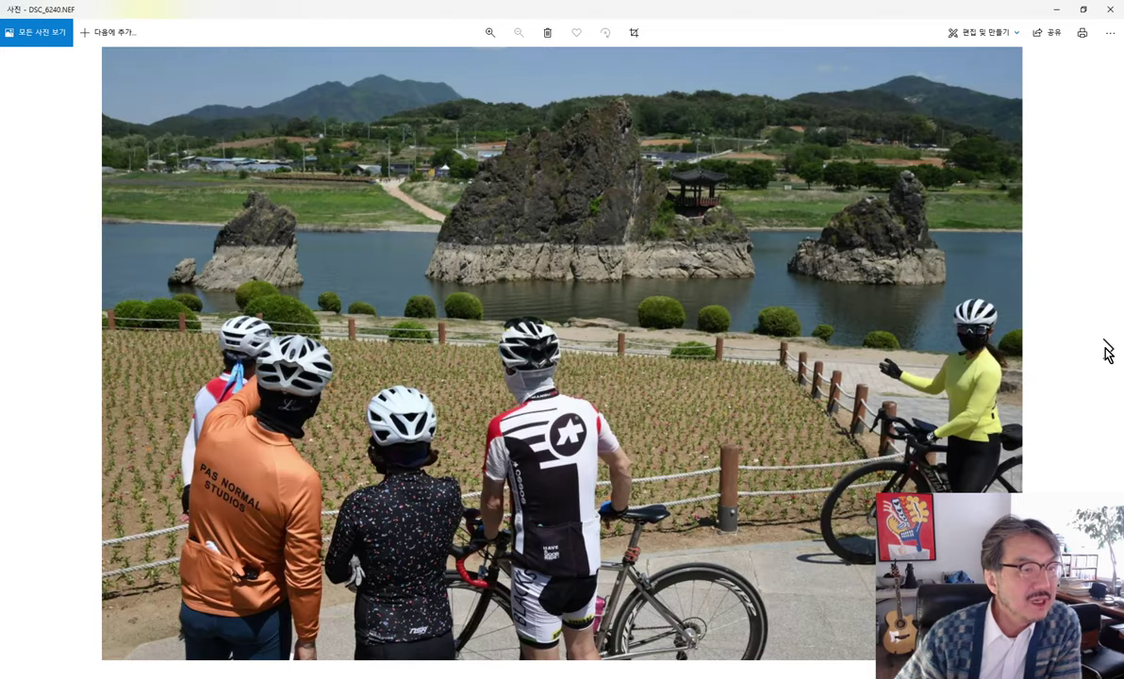
{"action": "left_click", "coordinate": [1109, 351]}
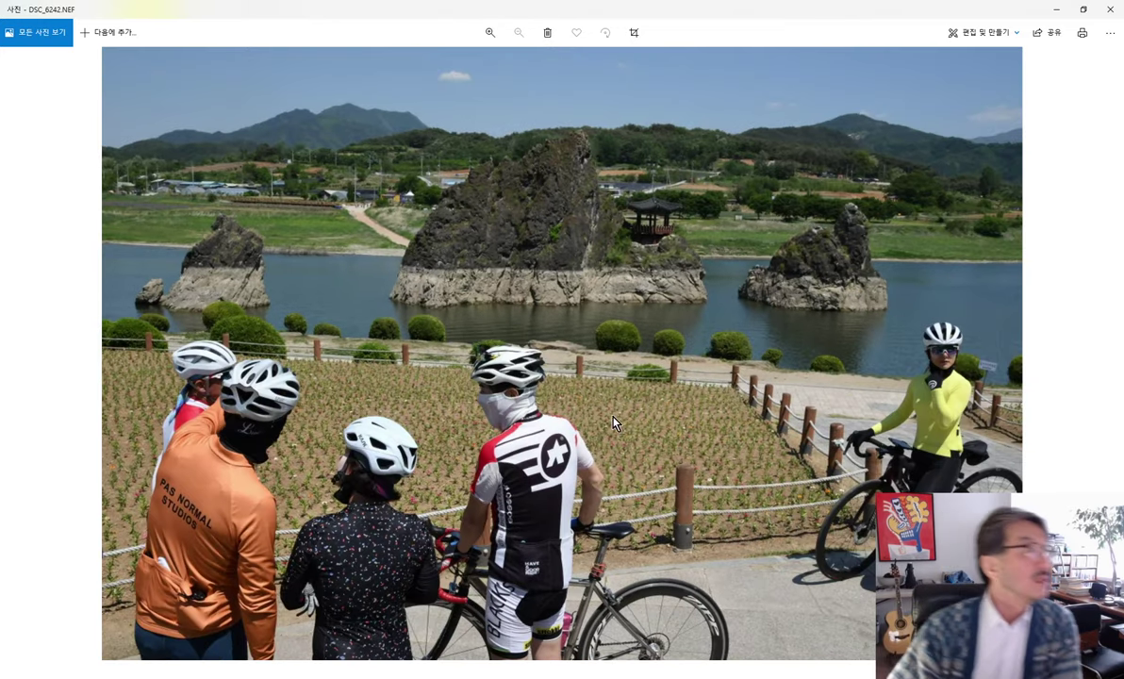
{"action": "left_click", "coordinate": [1107, 351]}
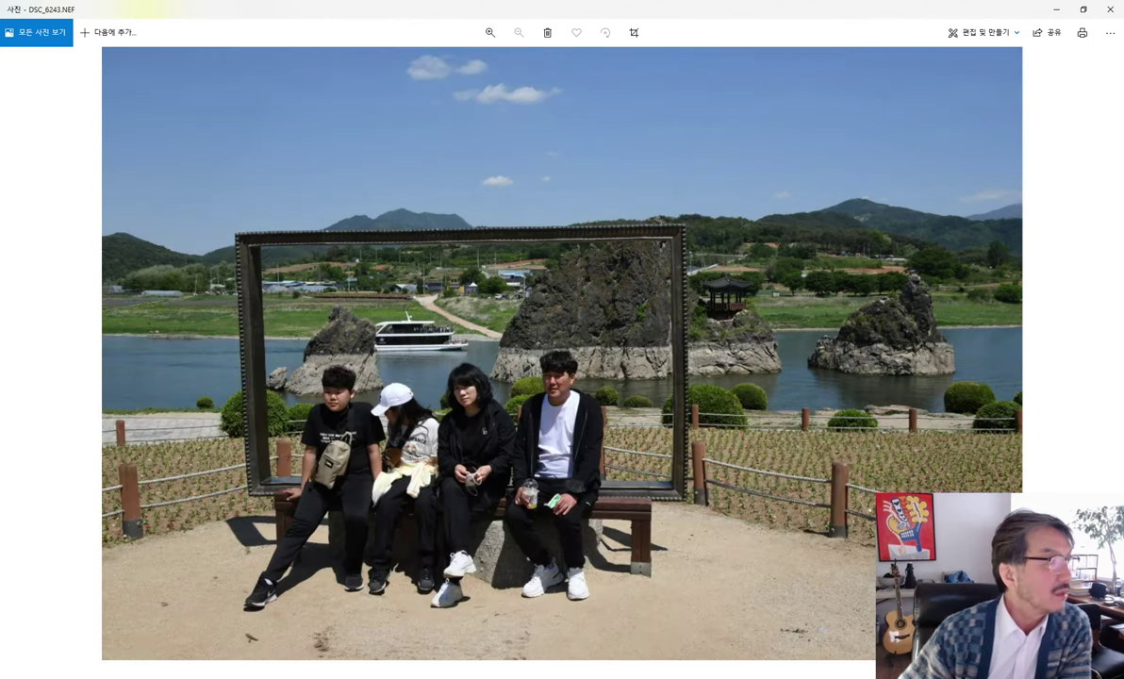
{"action": "left_click", "coordinate": [16, 351]}
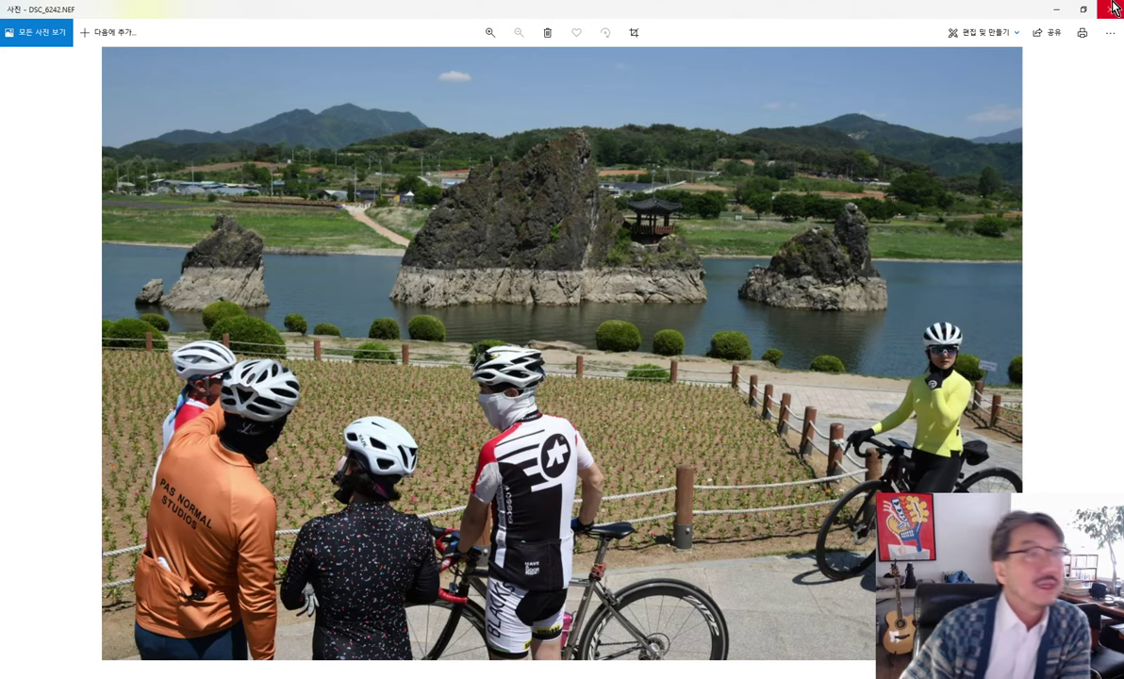
Close the photo viewer and the DSC_6230-1.jpg document, dismissing the home screen
{"action": "left_click", "coordinate": [1062, 12]}
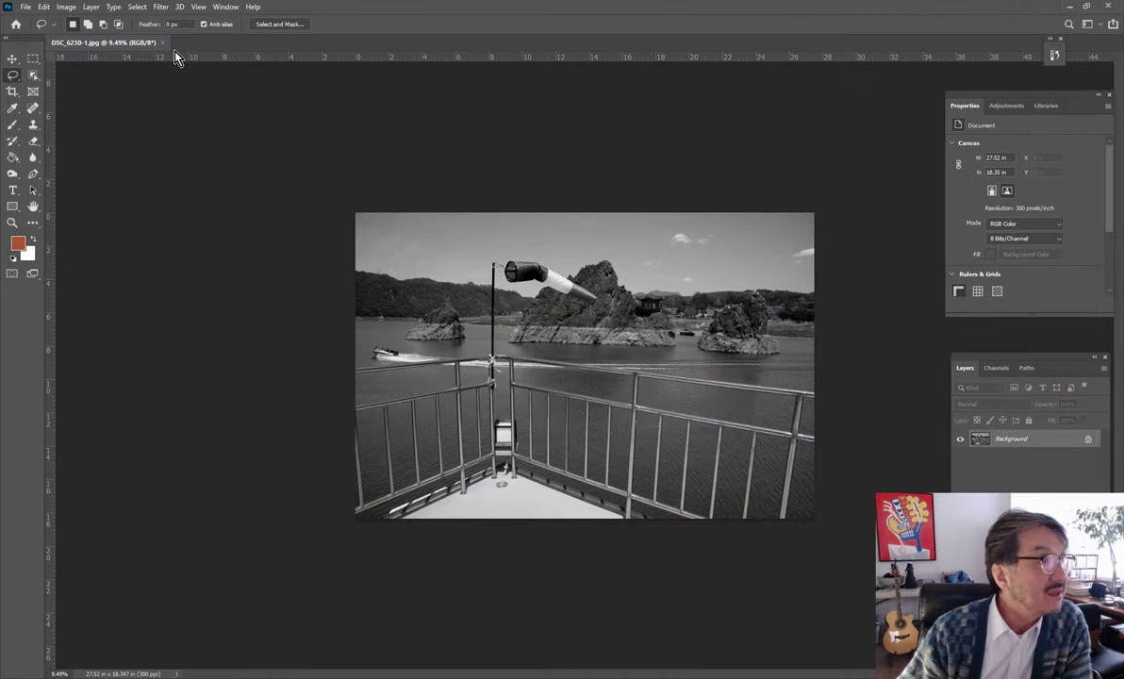
{"action": "left_click", "coordinate": [164, 43]}
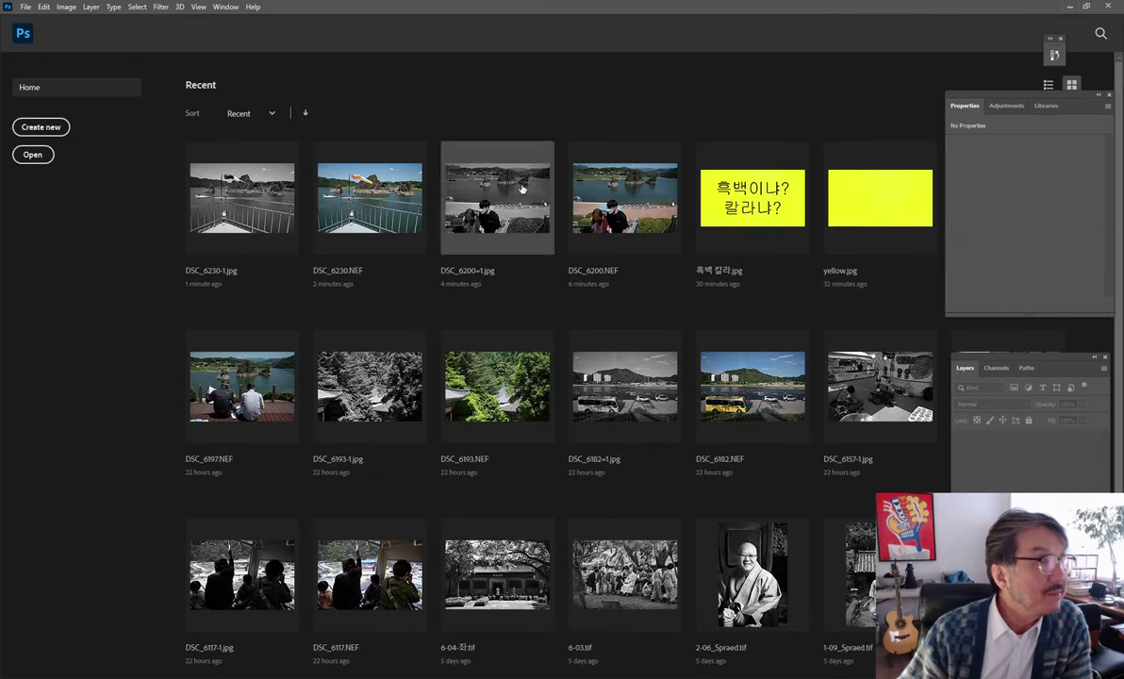
{"action": "left_click", "coordinate": [24, 34]}
Maximize the DSC_6242 photo window and dock the Layers panel beside Properties
{"action": "left_click", "coordinate": [1086, 8]}
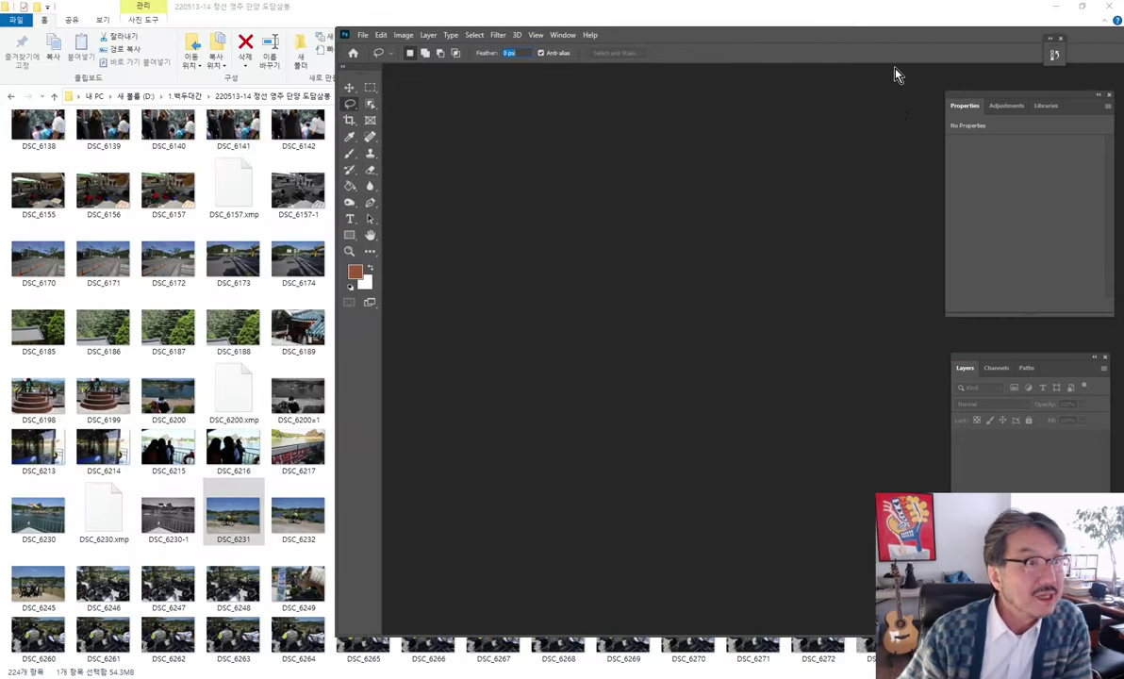
{"action": "left_click_drag", "start_coordinate": [911, 39], "coordinate": [331, 64]}
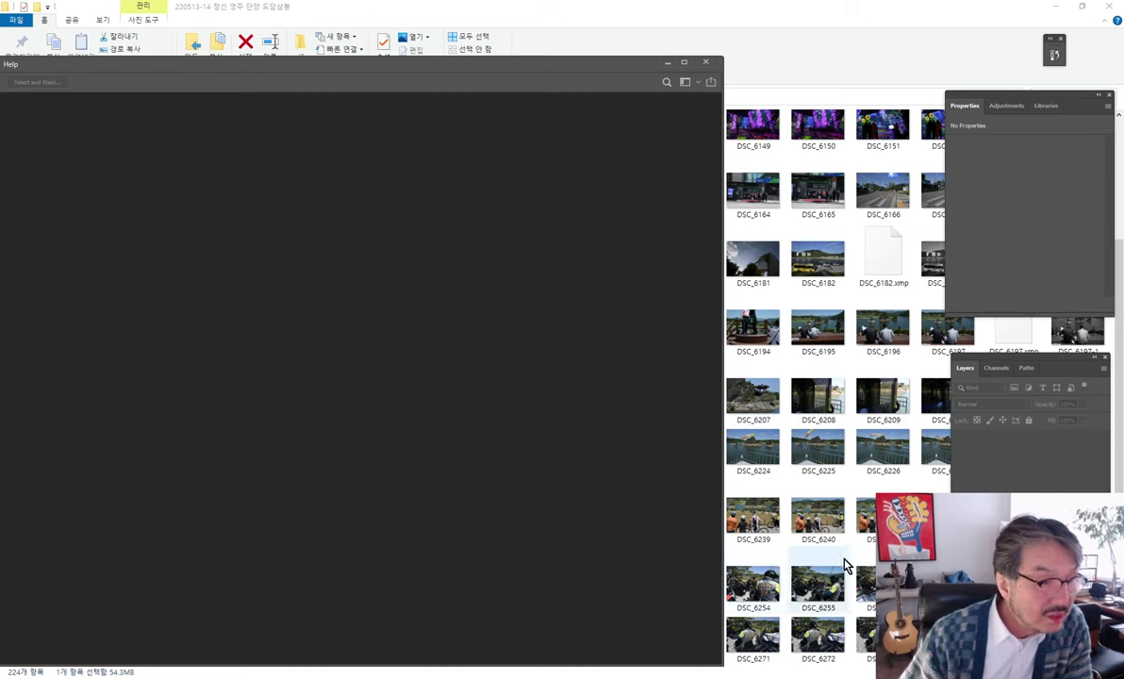
{"action": "left_click_drag", "start_coordinate": [1033, 357], "coordinate": [790, 471]}
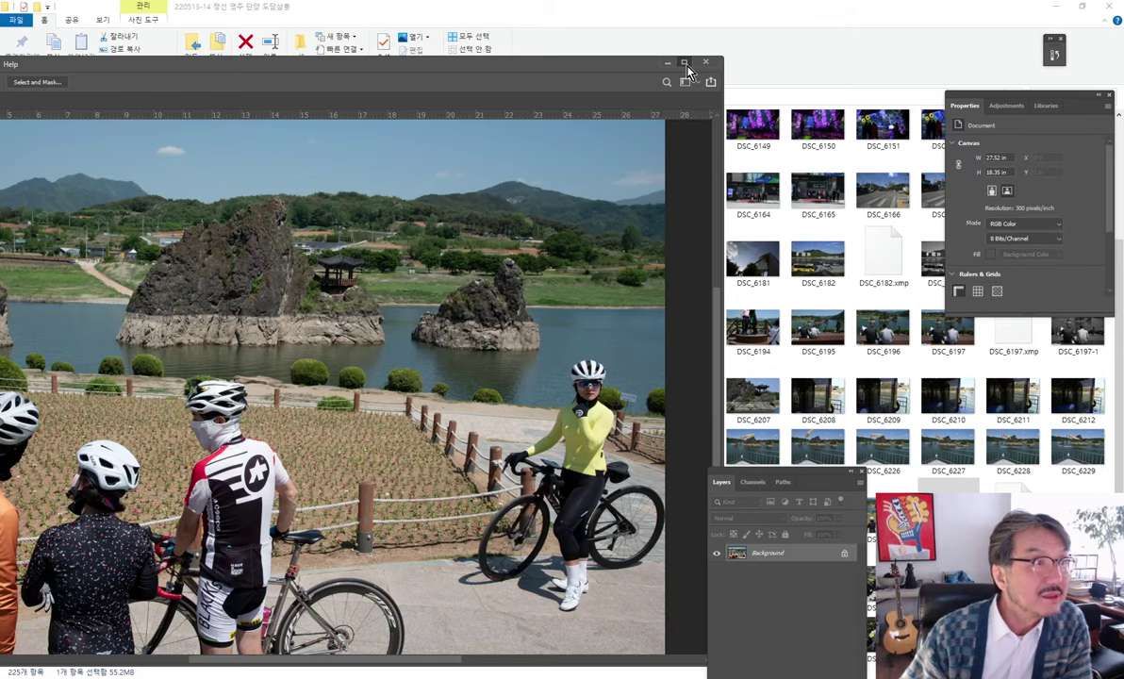
{"action": "left_click", "coordinate": [683, 63]}
{"action": "mouse_move", "coordinate": [797, 494]}
{"action": "left_mouse_down"}
{"action": "mouse_move", "coordinate": [1054, 364]}
{"action": "mouse_move", "coordinate": [1053, 352]}
{"action": "left_mouse_up"}
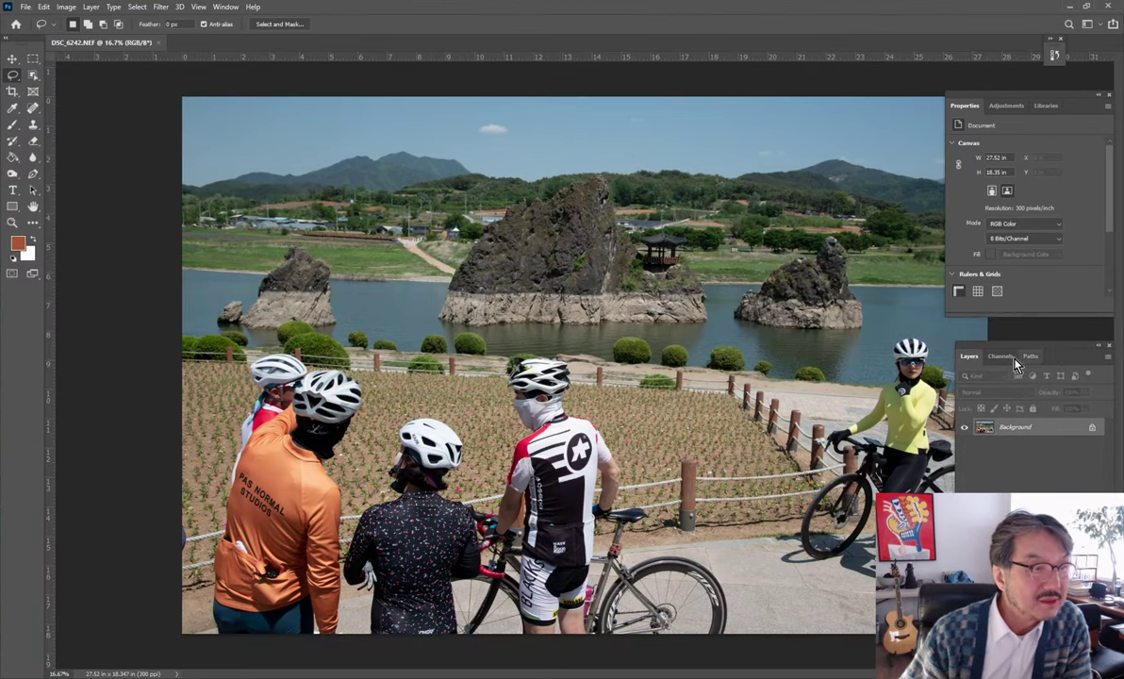
{"action": "scroll", "coordinate": [621, 324], "scroll_direction": "down", "scroll_amount": 2}
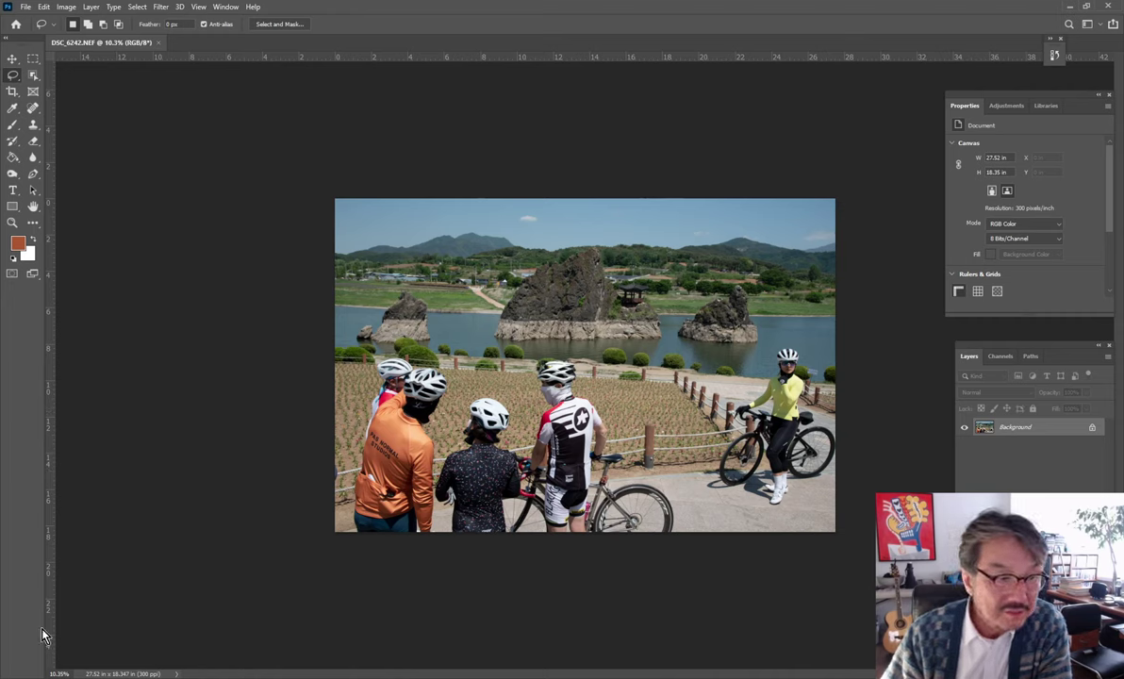
Add a Black & White adjustment layer and toggle it to compare with the colour original
{"action": "left_click", "coordinate": [1037, 498]}
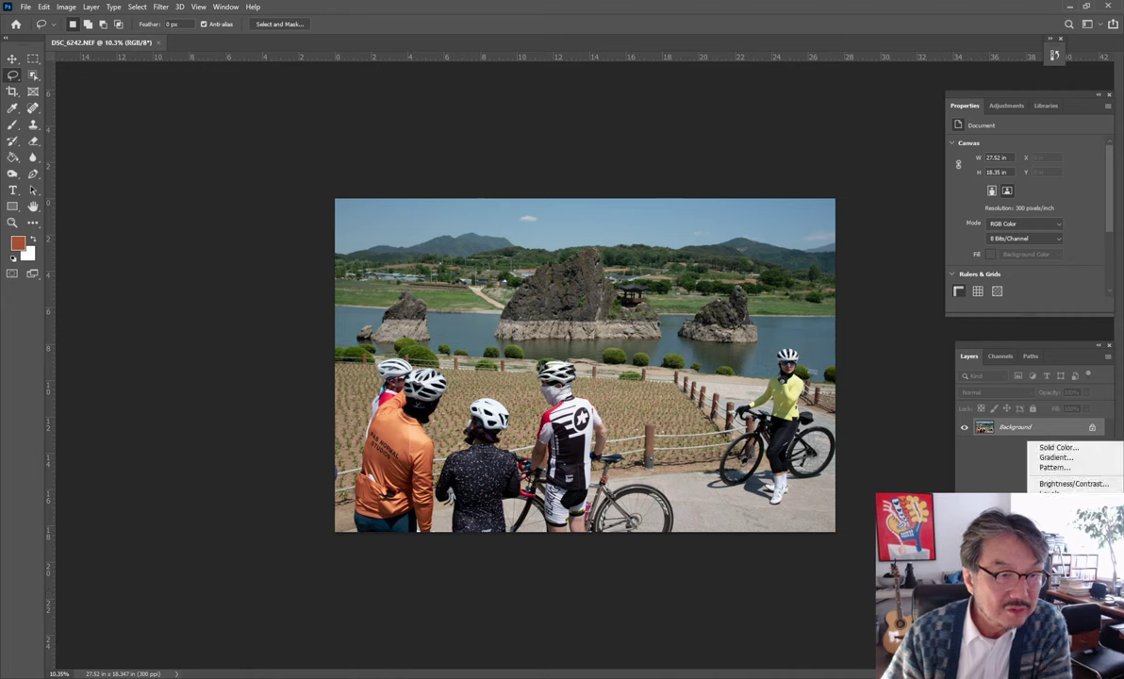
{"action": "left_click", "coordinate": [1061, 559]}
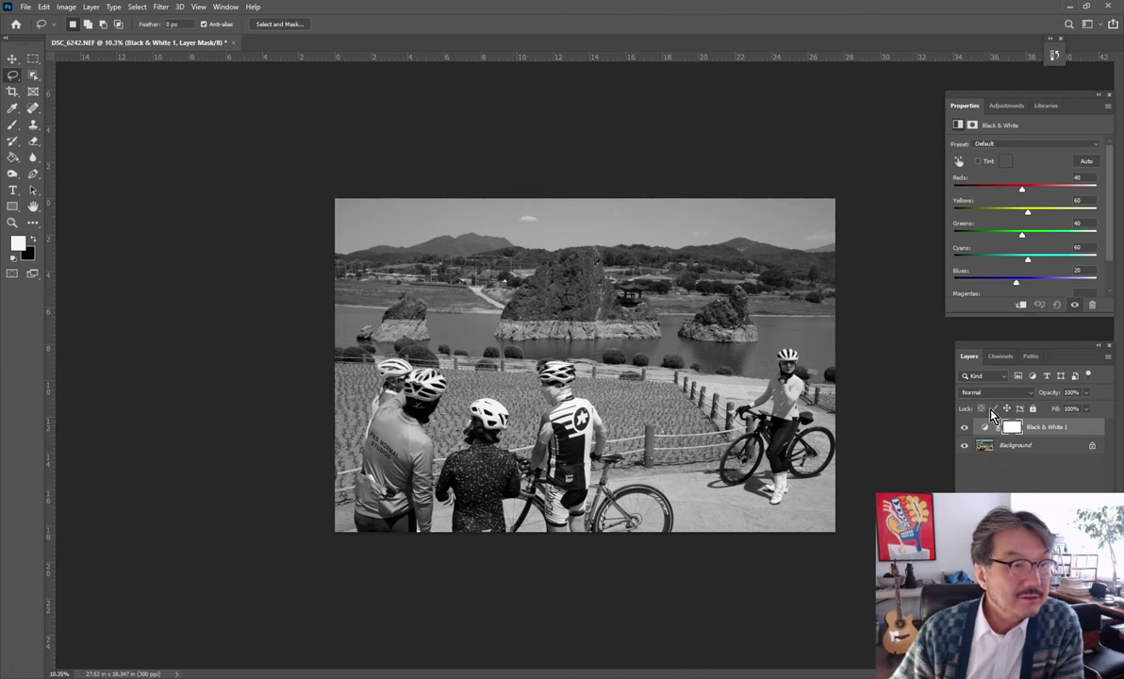
{"action": "key", "text": "ctrl+plus"}
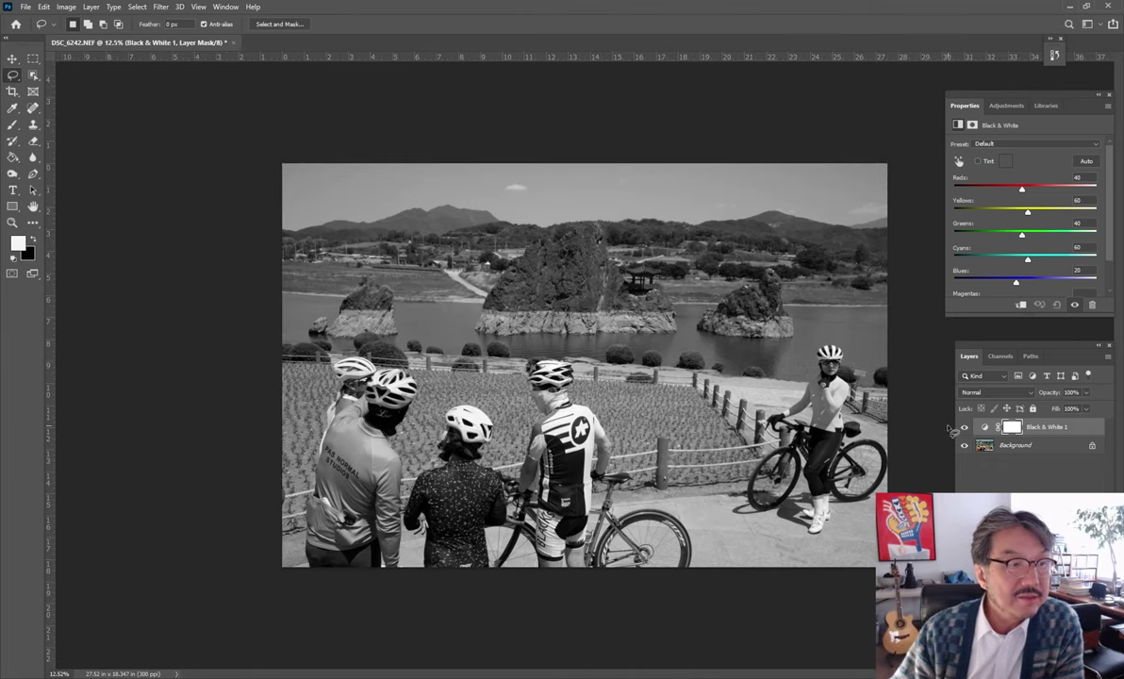
{"action": "left_click", "coordinate": [963, 430]}
{"action": "left_click", "coordinate": [963, 430]}
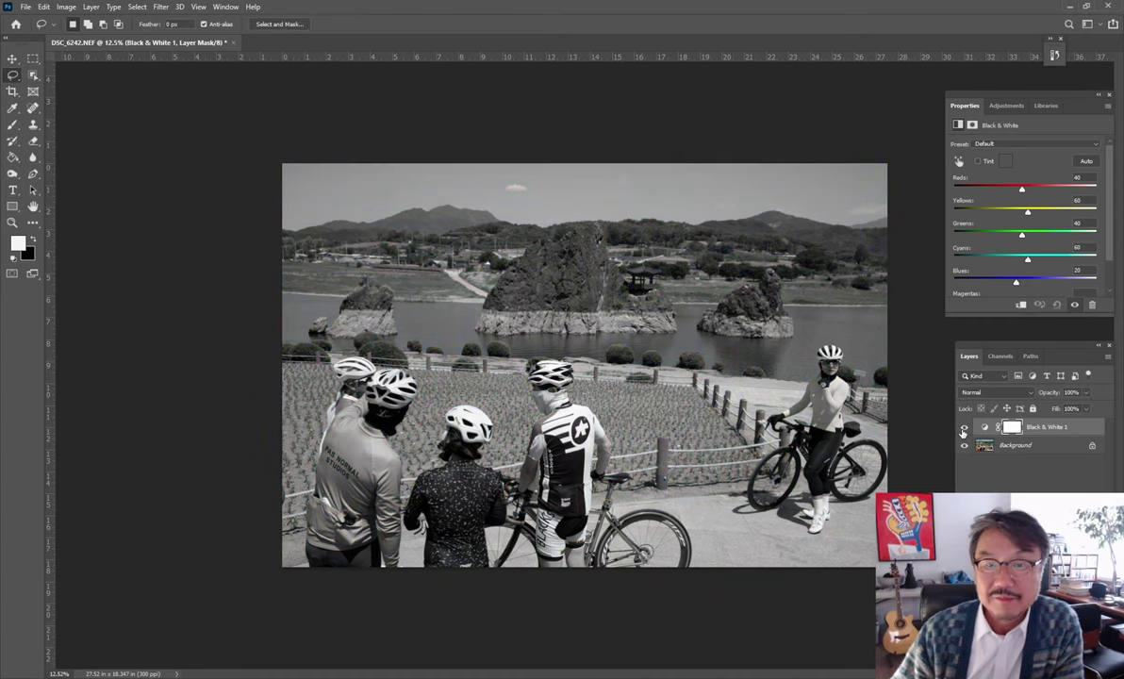
{"action": "left_click", "coordinate": [963, 430]}
{"action": "left_click", "coordinate": [963, 430]}
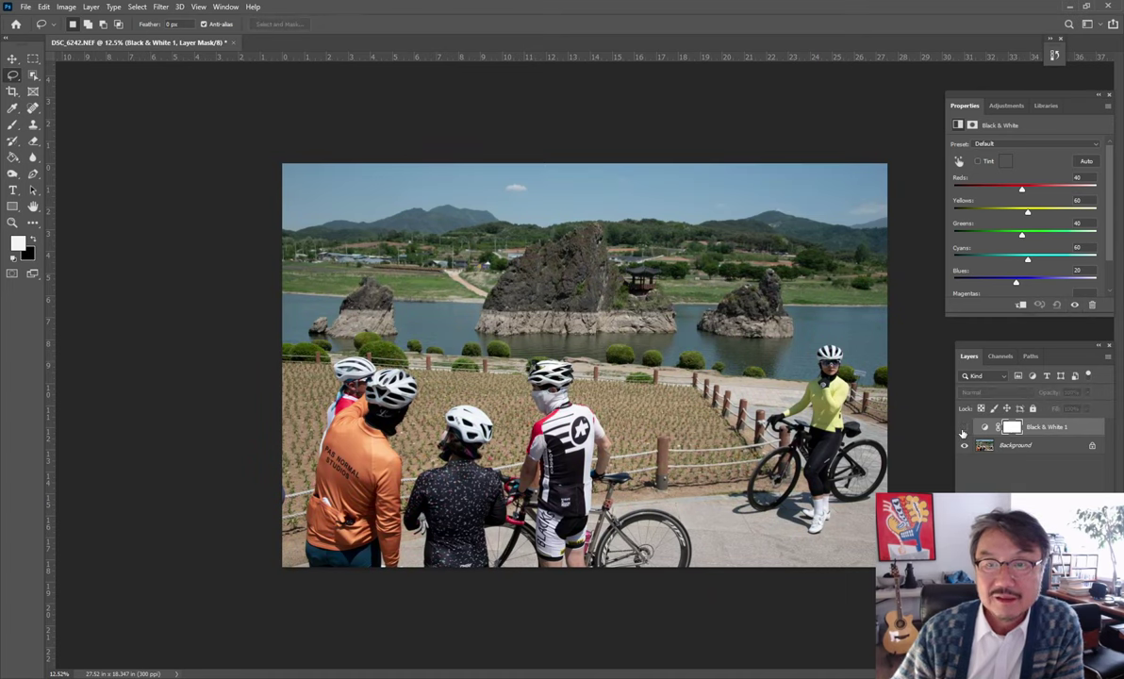
{"action": "left_click", "coordinate": [963, 430]}
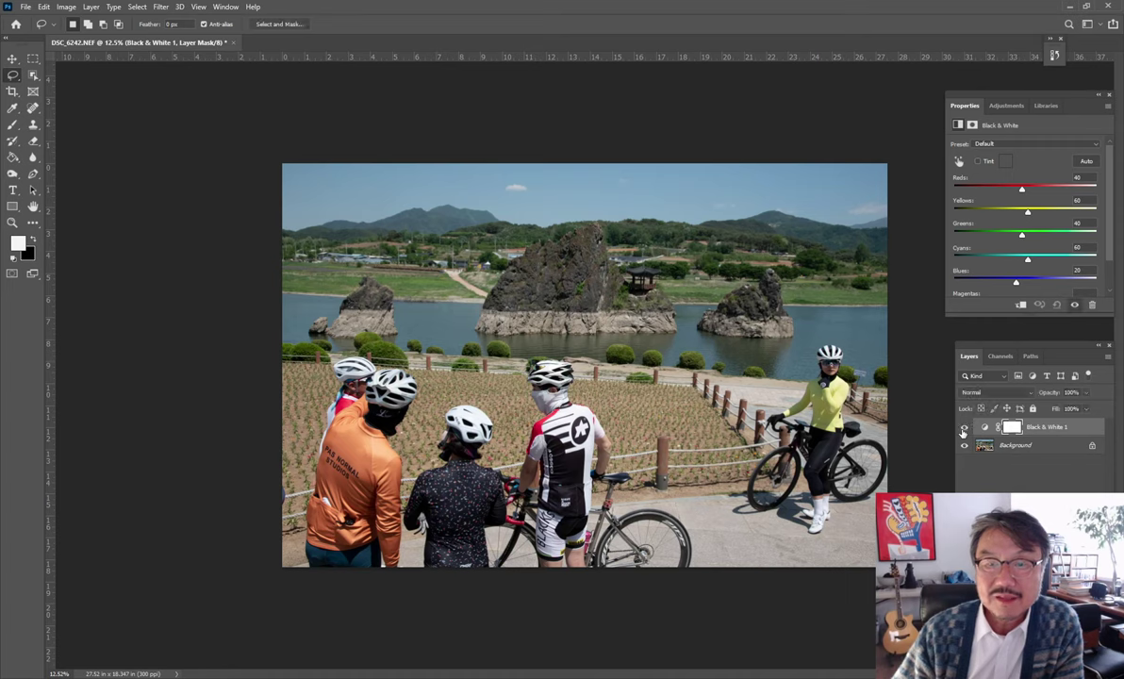
{"action": "left_click", "coordinate": [963, 430]}
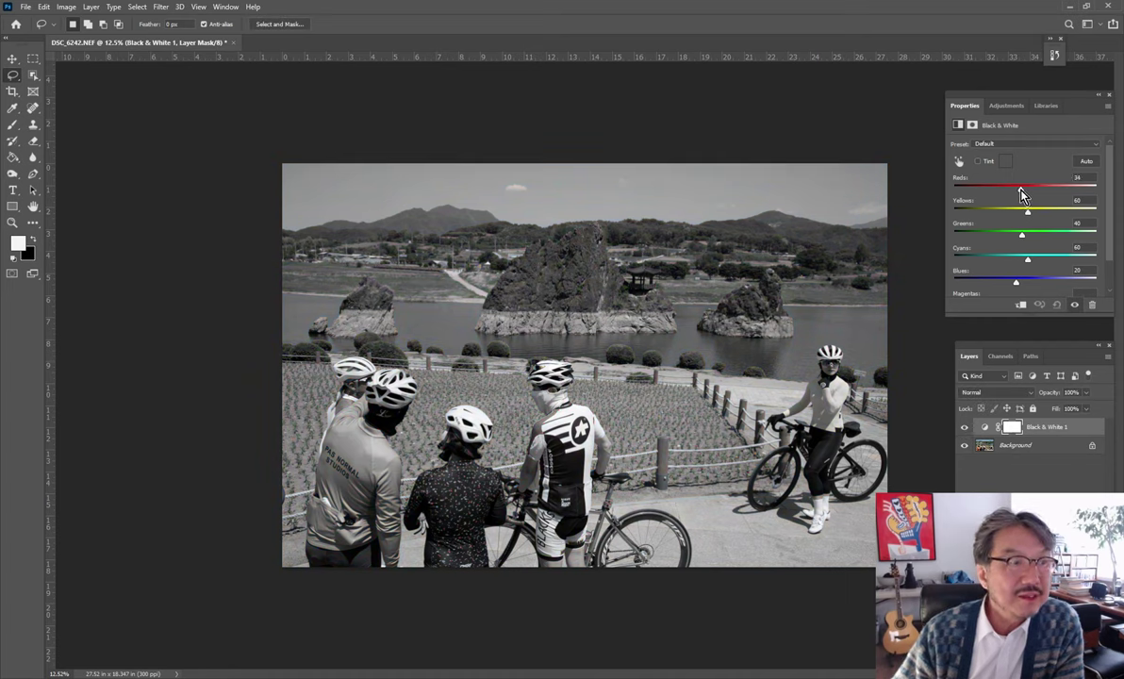
Raise the Reds slider slightly to brighten red tones
{"action": "left_click_drag", "start_coordinate": [1022, 194], "coordinate": [1030, 219]}
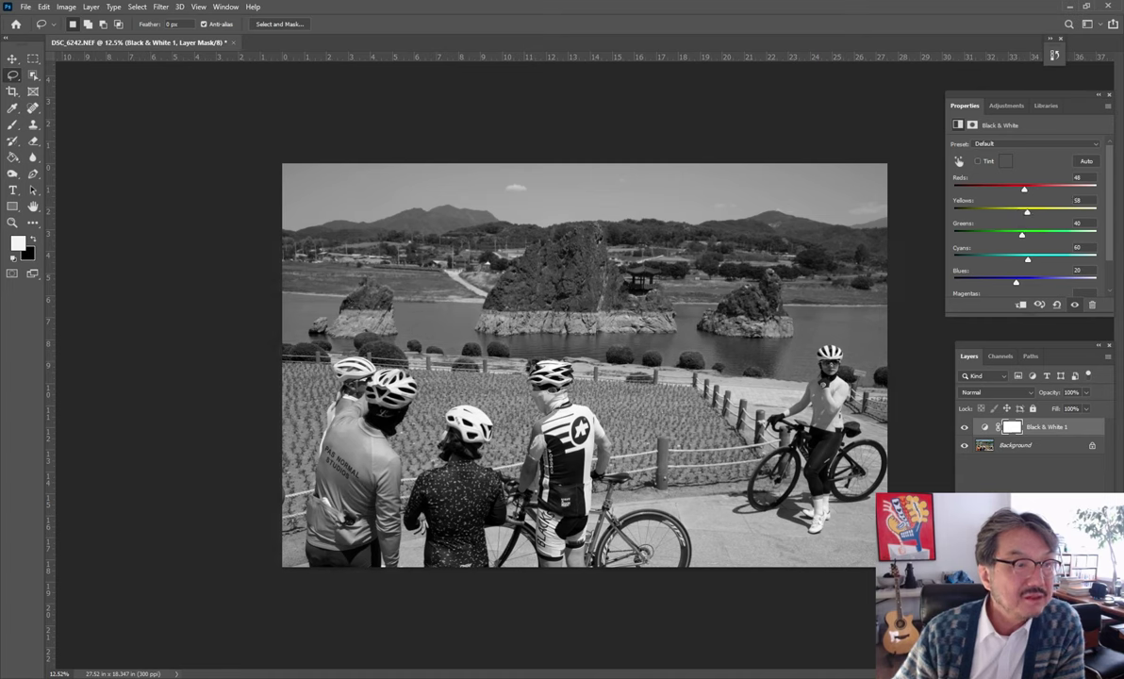
{"action": "left_click", "coordinate": [1108, 356]}
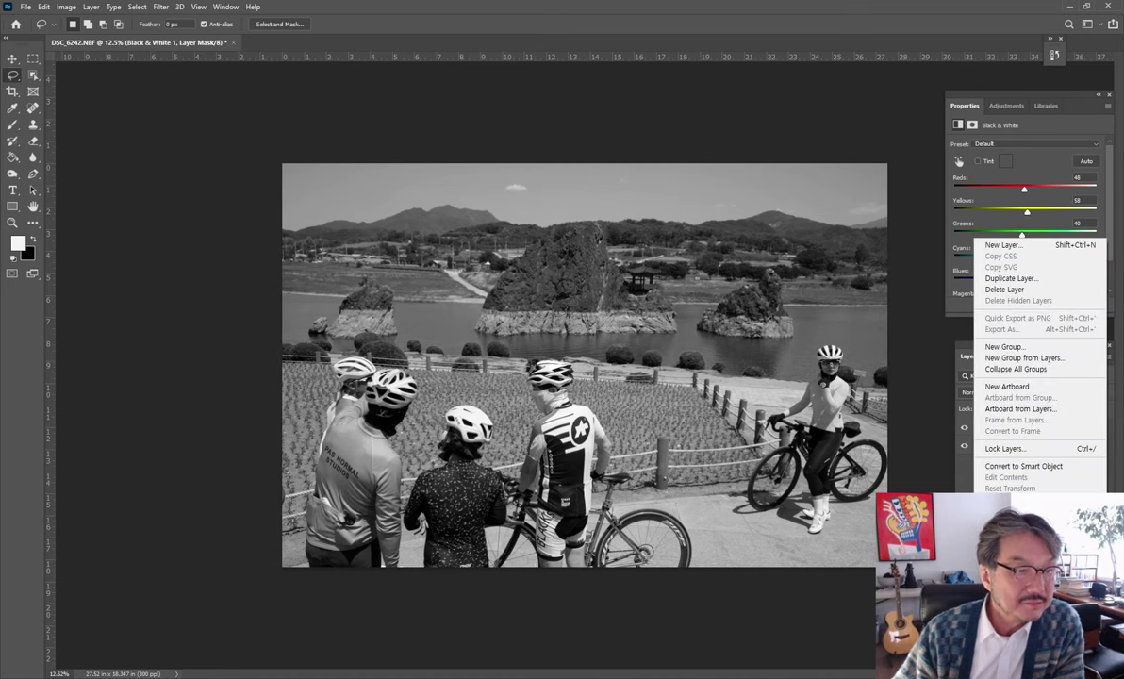
{"action": "left_click", "coordinate": [1109, 356]}
Flatten the adjustment and lasso-select the left cyclists group plus the right cyclist
{"action": "key", "text": "Delete"}
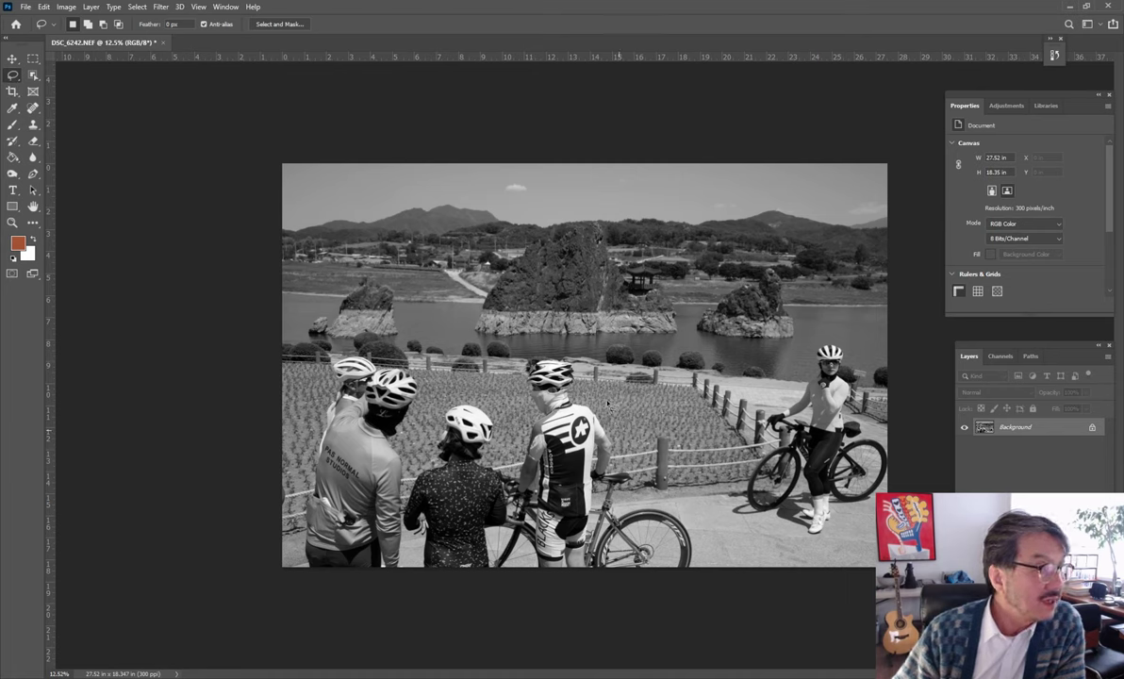
{"action": "left_click_drag", "start_coordinate": [377, 358], "coordinate": [683, 611]}
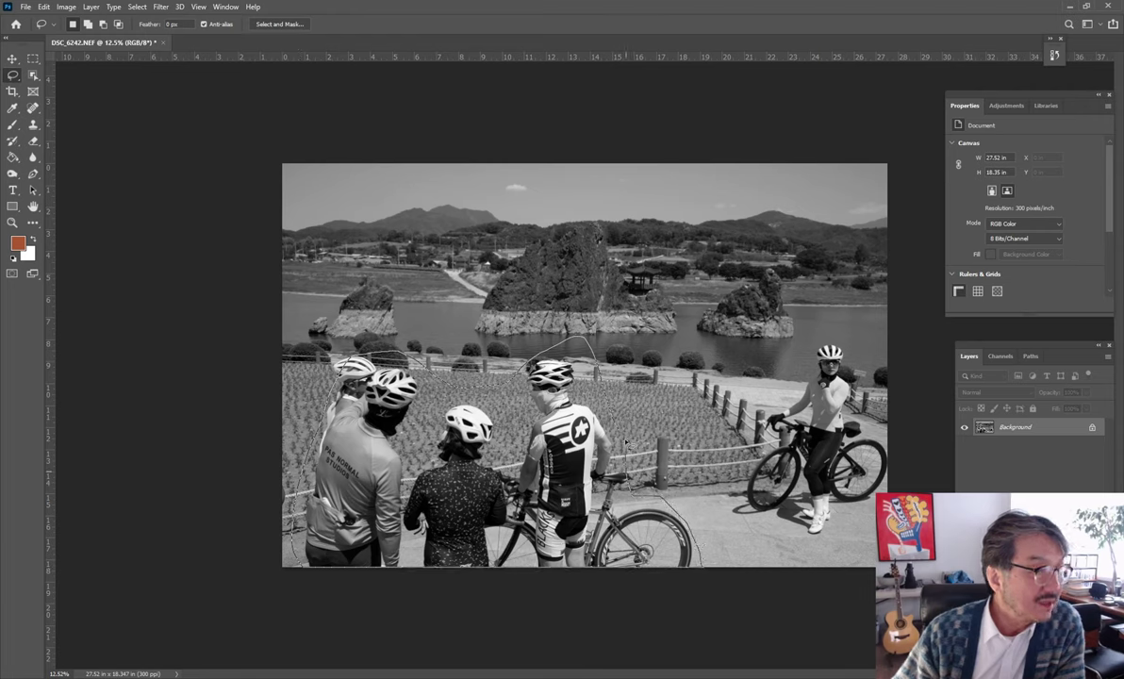
{"action": "left_click_drag", "start_coordinate": [625, 443], "coordinate": [566, 368]}
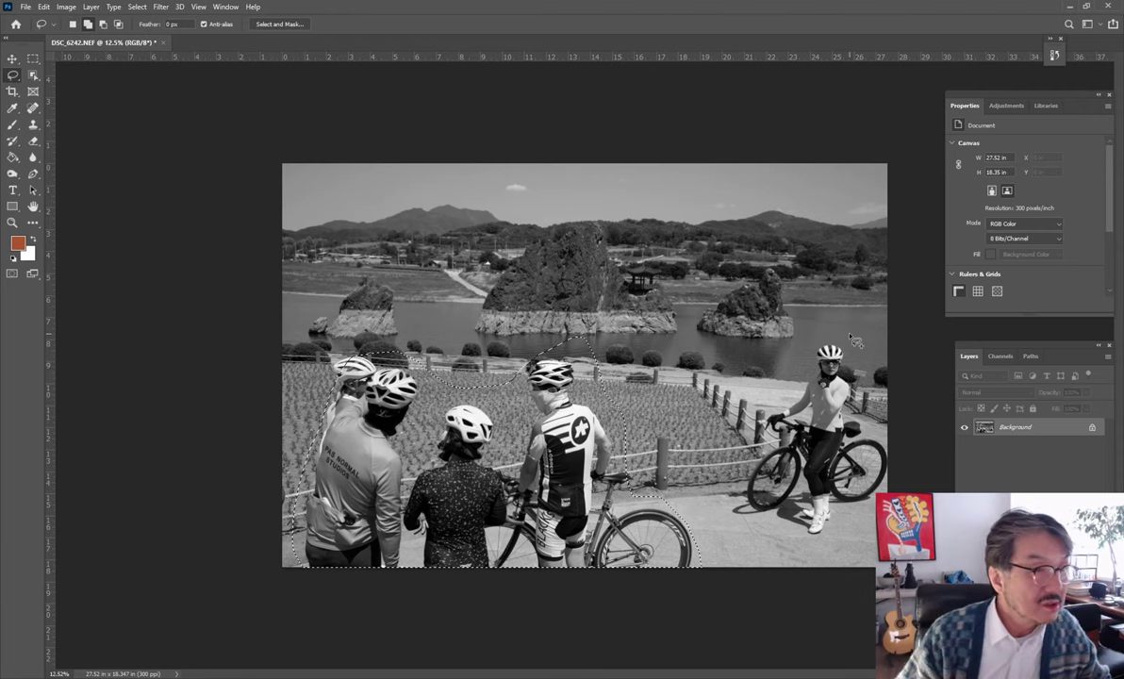
{"action": "left_click_drag", "start_coordinate": [850, 334], "coordinate": [800, 370]}
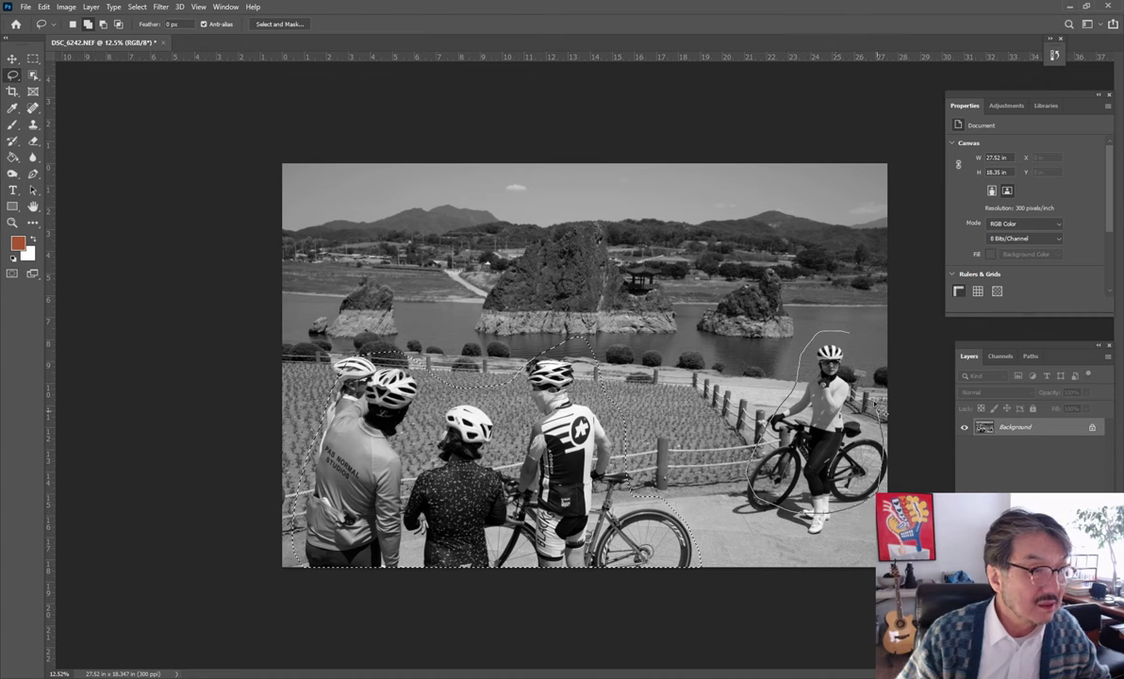
{"action": "left_click_drag", "start_coordinate": [875, 404], "coordinate": [849, 336]}
Apply Unsharp Mask to the selected cyclists, then deselect
{"action": "left_click", "coordinate": [160, 6]}
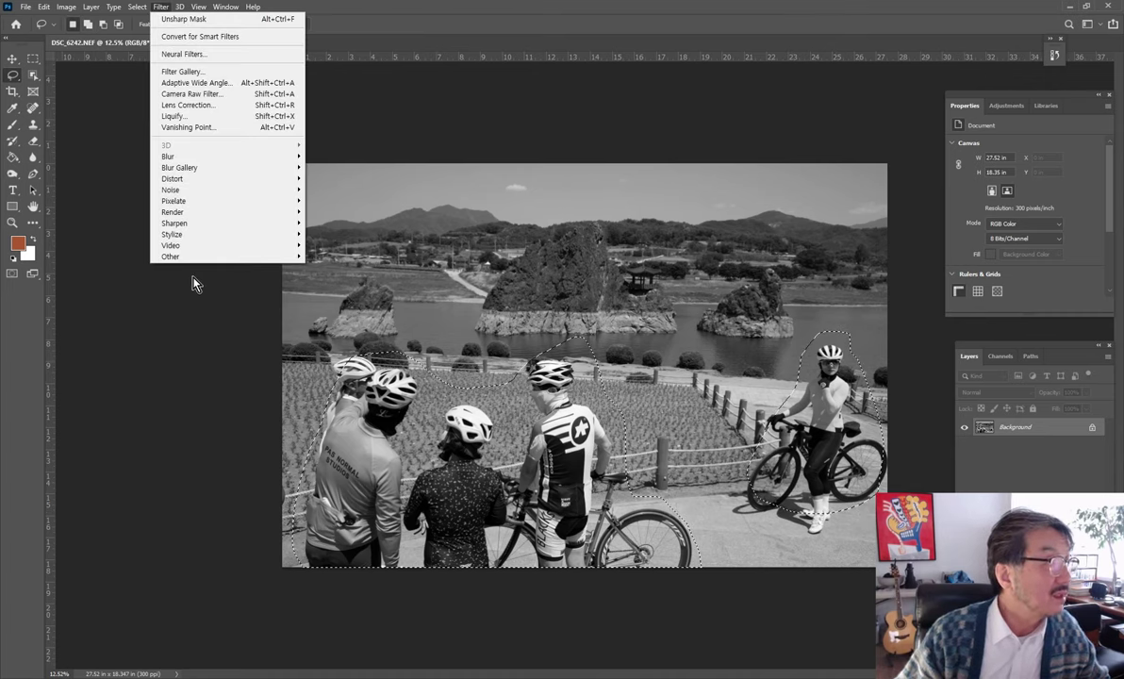
{"action": "mouse_move", "coordinate": [174, 222]}
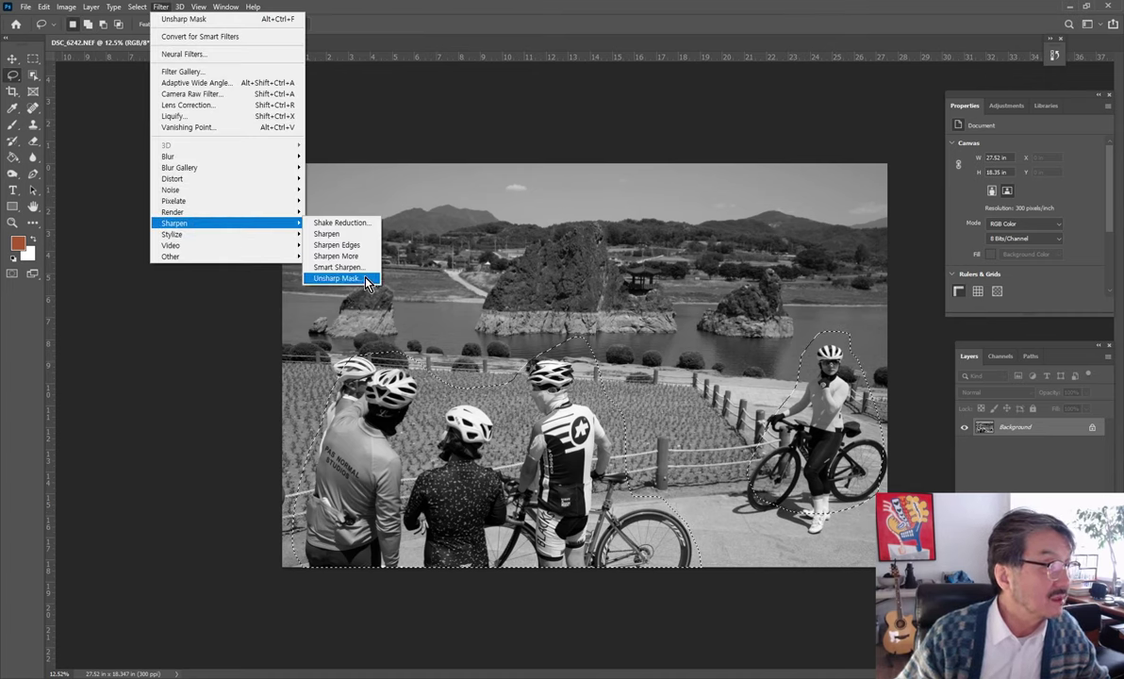
{"action": "left_click", "coordinate": [337, 278]}
{"action": "left_click", "coordinate": [615, 154]}
{"action": "key", "text": "ctrl+d"}
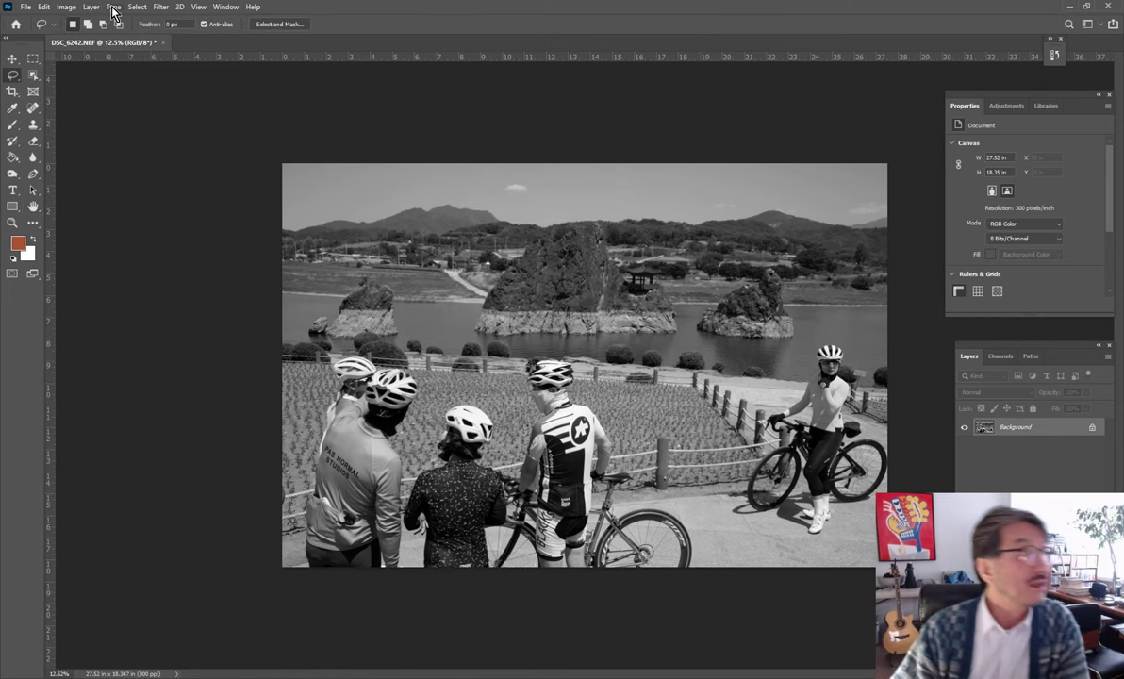
Start a Save As copy to this computer rather than the cloud
{"action": "left_click", "coordinate": [25, 6]}
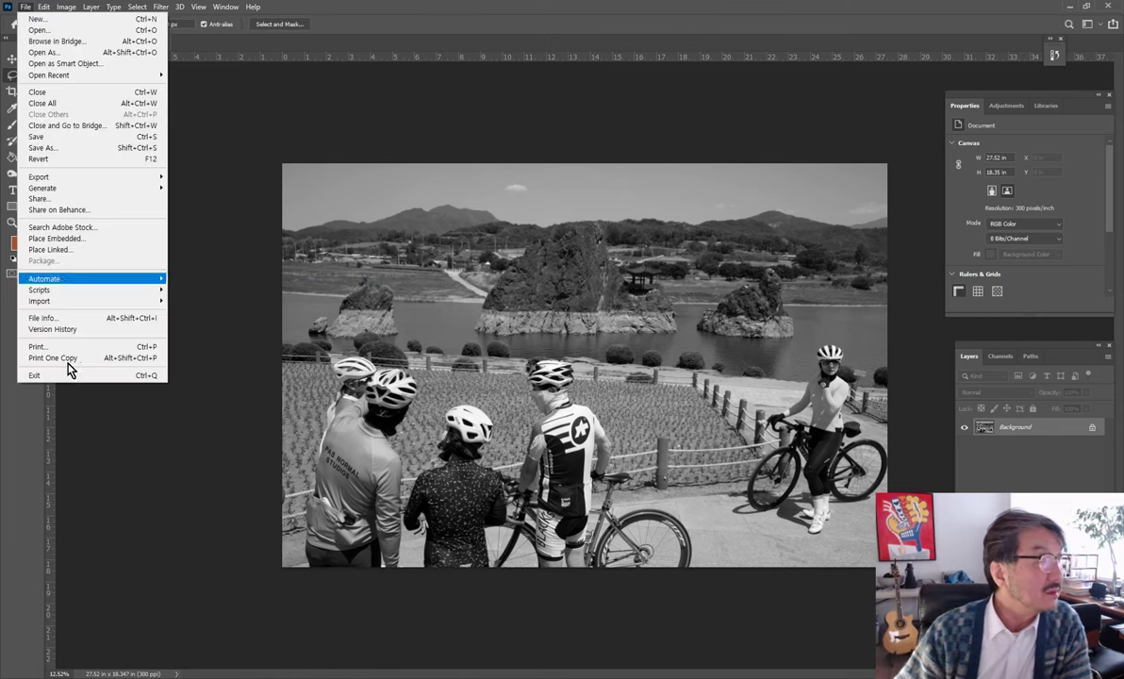
{"action": "left_click", "coordinate": [85, 149]}
{"action": "left_click", "coordinate": [618, 421]}
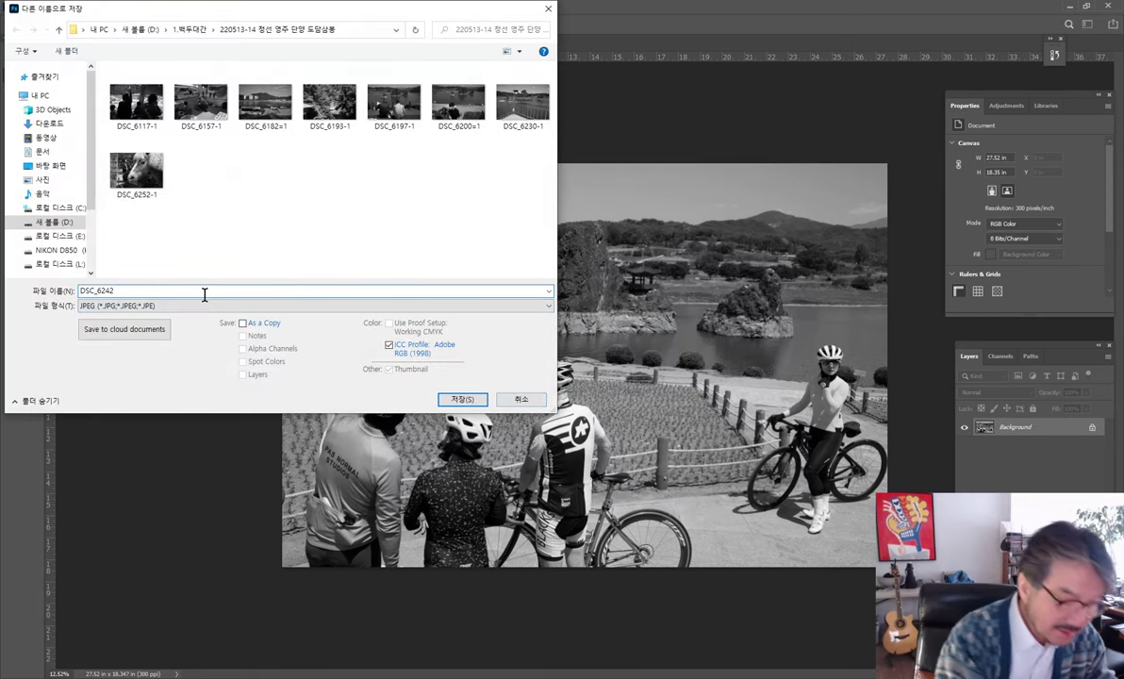
Save the copy as the JPEG DSC_6242-1.jpg
{"action": "type", "text": "-"}
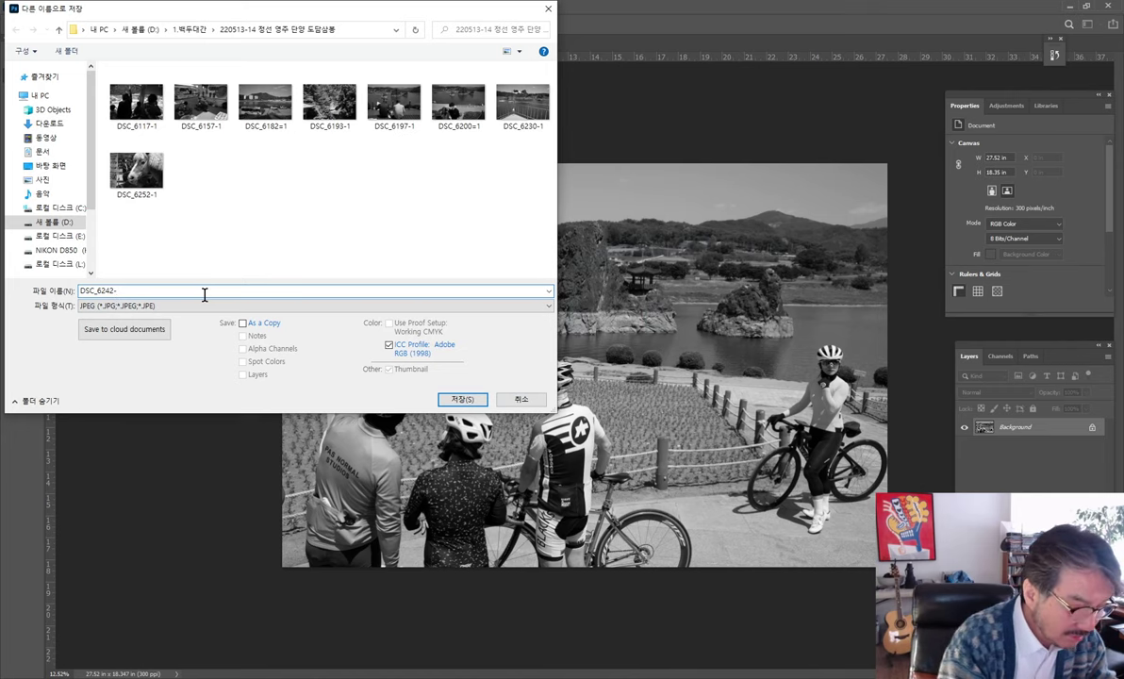
{"action": "type", "text": "1"}
{"action": "key", "text": "Return"}
{"action": "key", "text": "Return"}
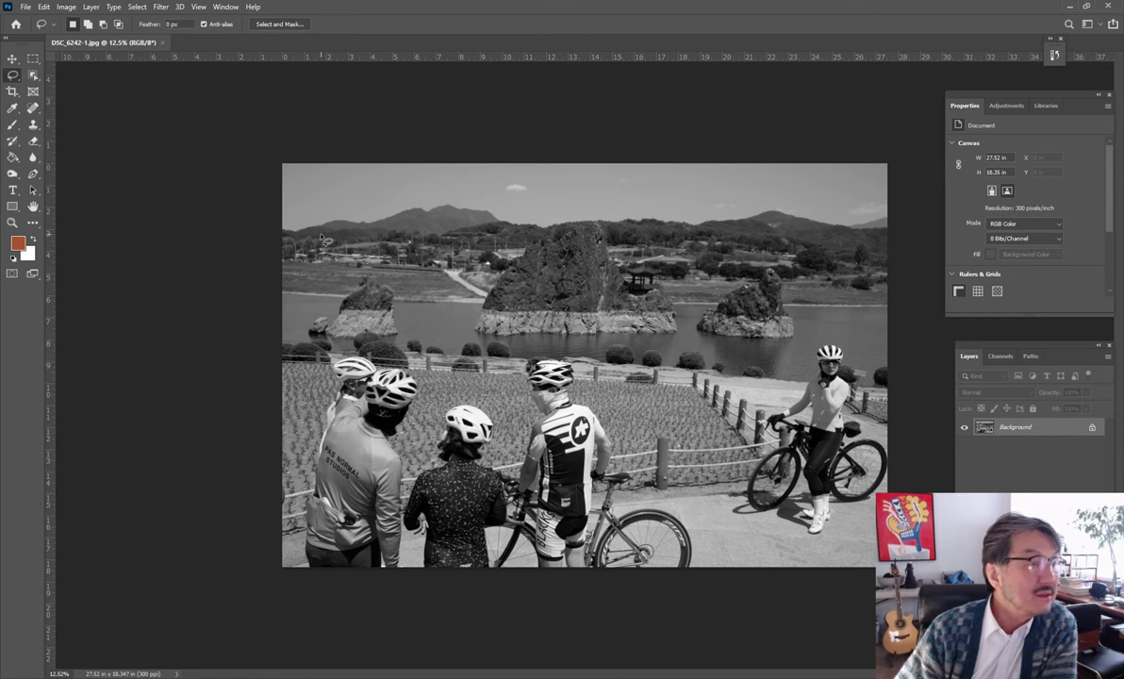
{"action": "scroll", "coordinate": [661, 339], "scroll_direction": "down", "scroll_amount": 2}
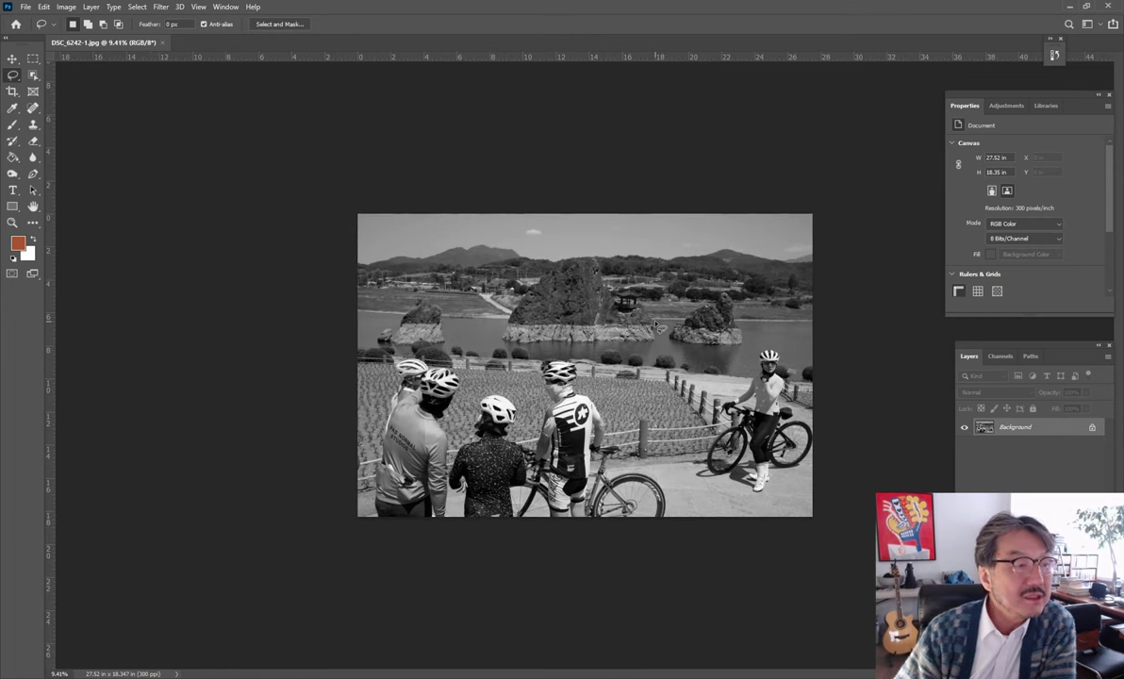
Open DSC_6242 in Photos, flip between it and DSC_6242-1.jpg, then close the viewer
{"action": "left_click", "coordinate": [1070, 6]}
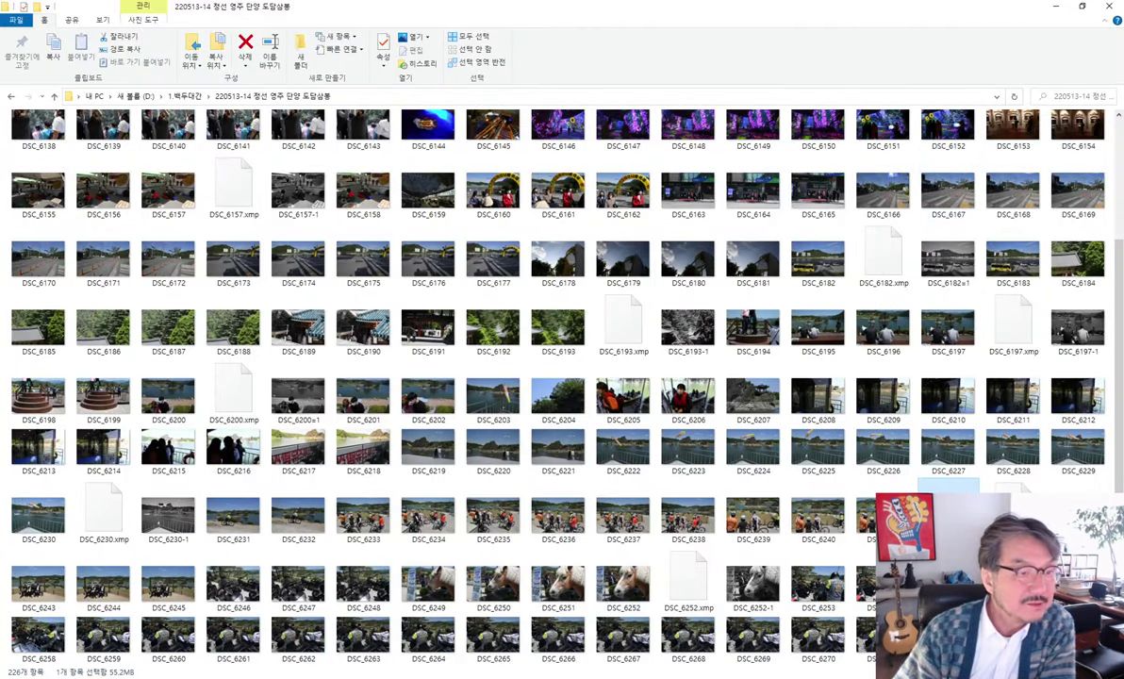
{"action": "double_click", "coordinate": [948, 517]}
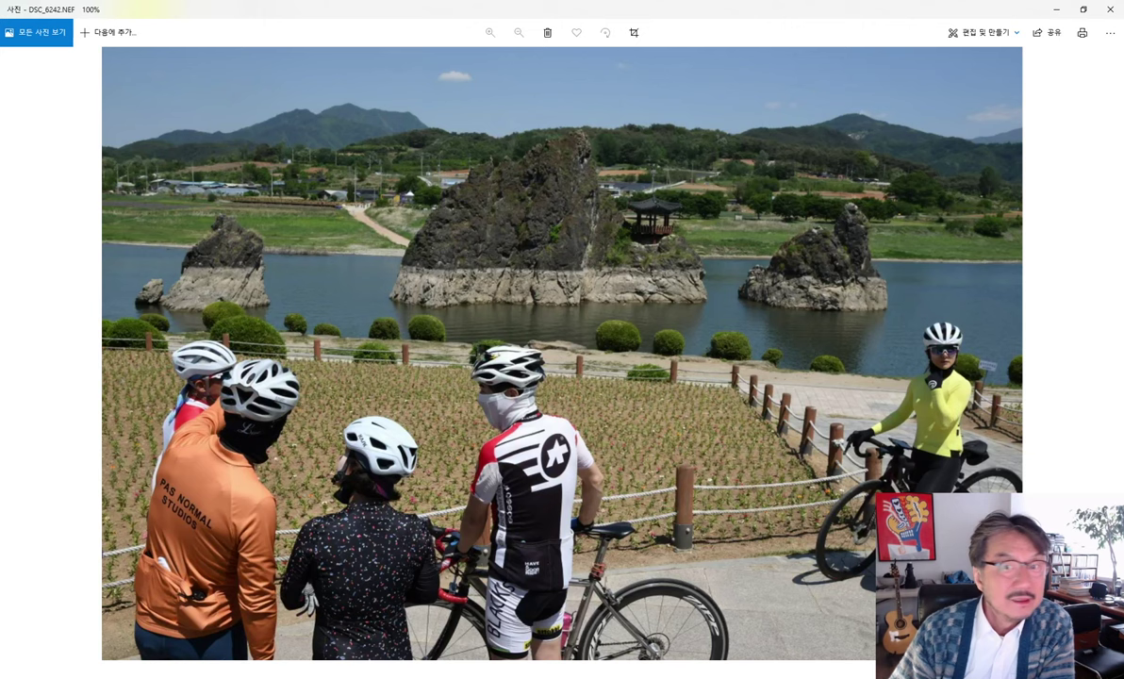
{"action": "left_click", "coordinate": [1107, 360]}
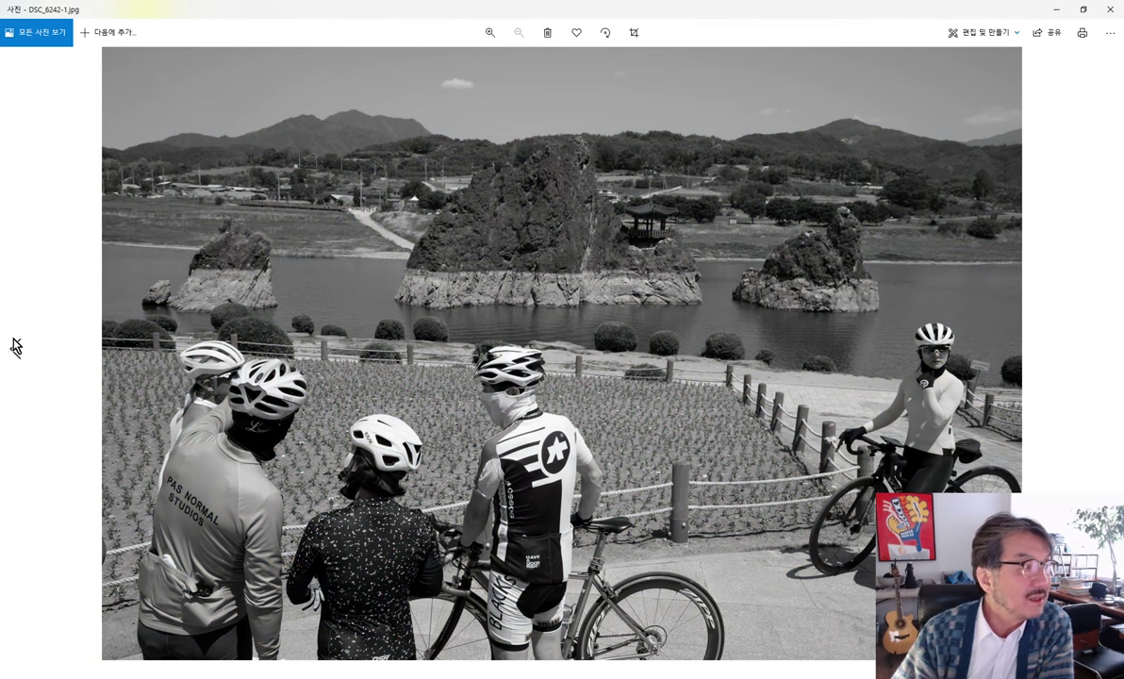
{"action": "left_click", "coordinate": [15, 349]}
{"action": "left_click", "coordinate": [1111, 351]}
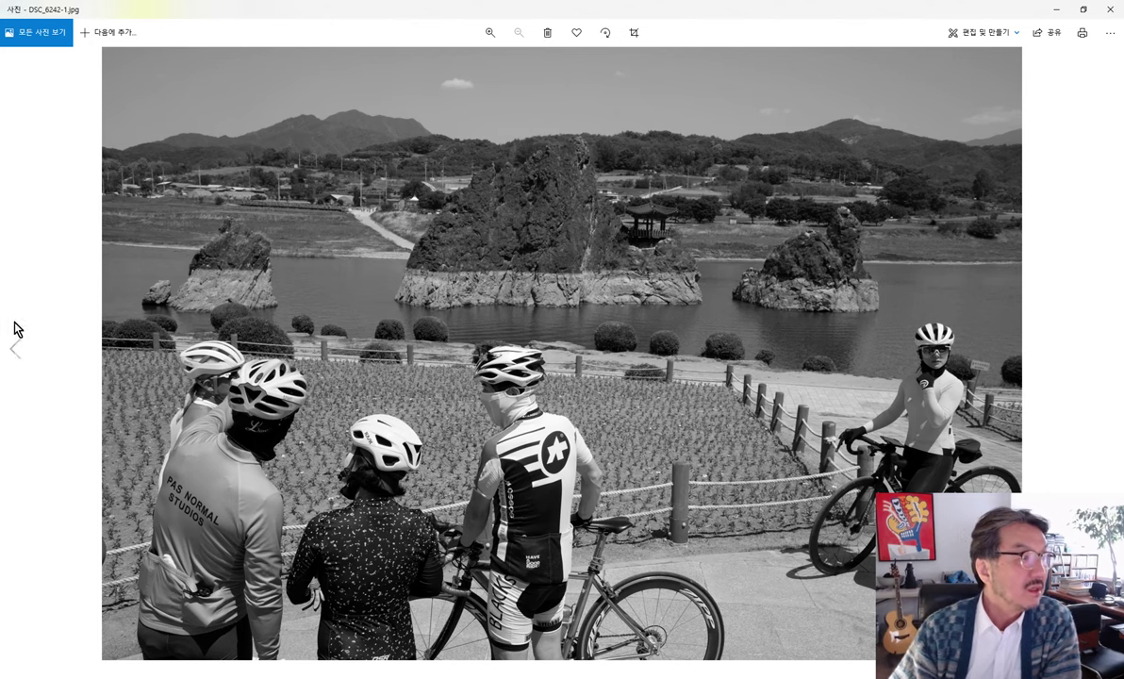
{"action": "left_click", "coordinate": [14, 350]}
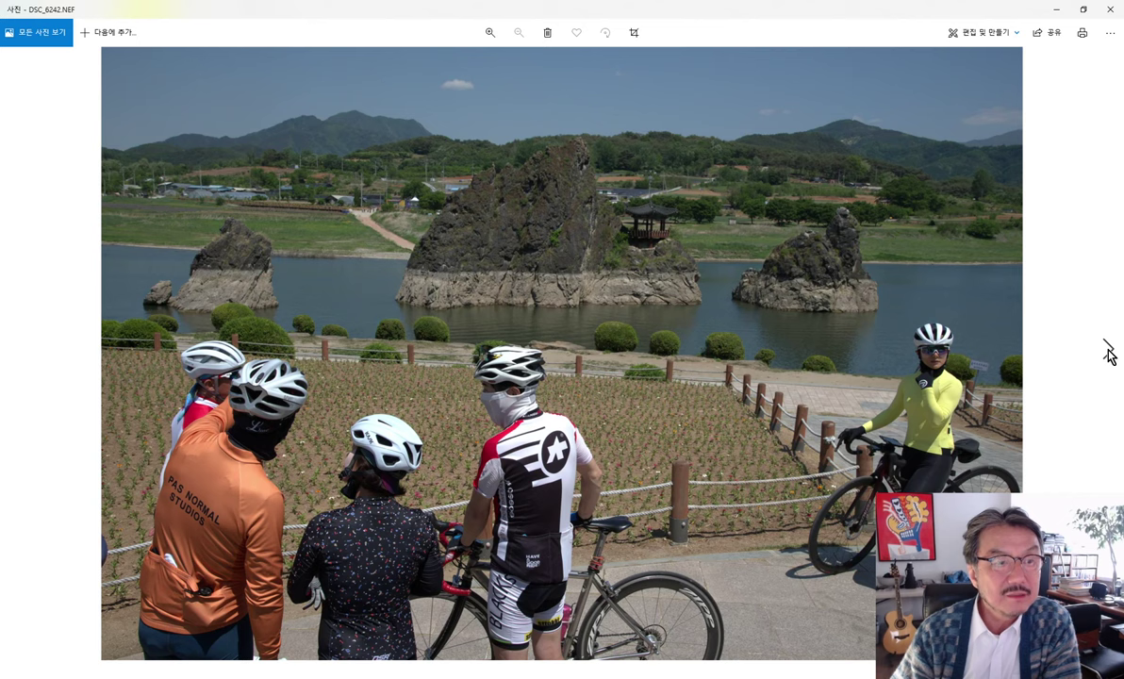
{"action": "left_click", "coordinate": [1108, 351]}
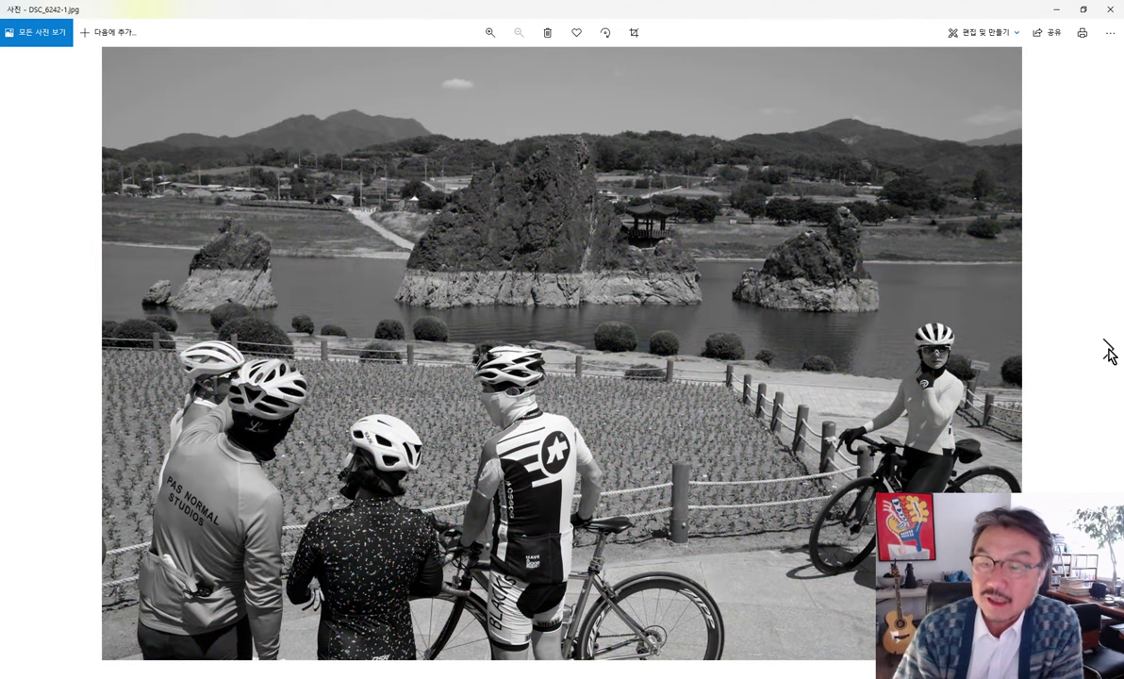
{"action": "left_click", "coordinate": [1109, 10]}
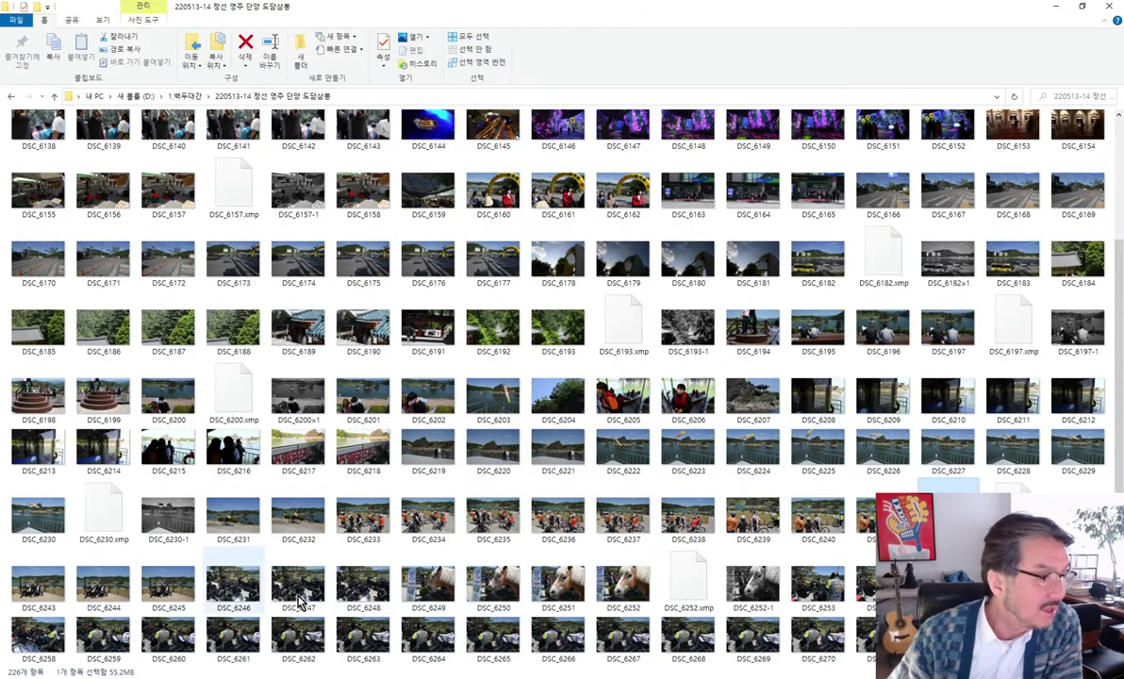
{"action": "double_click", "coordinate": [240, 600]}
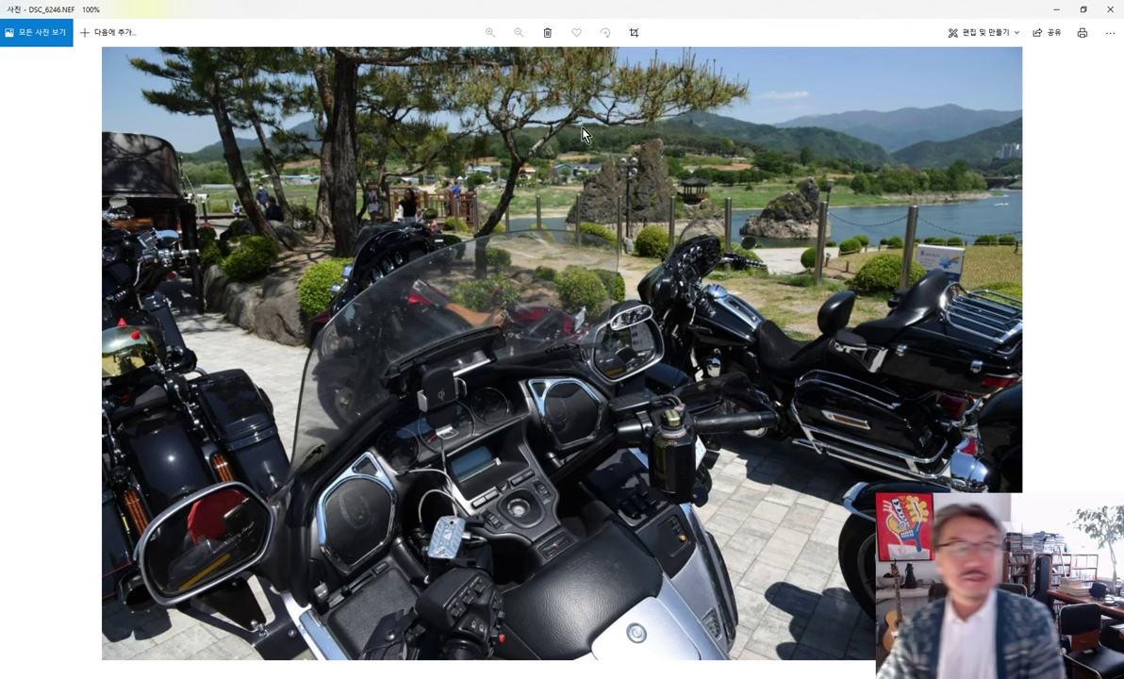
{"action": "left_click", "coordinate": [1109, 349]}
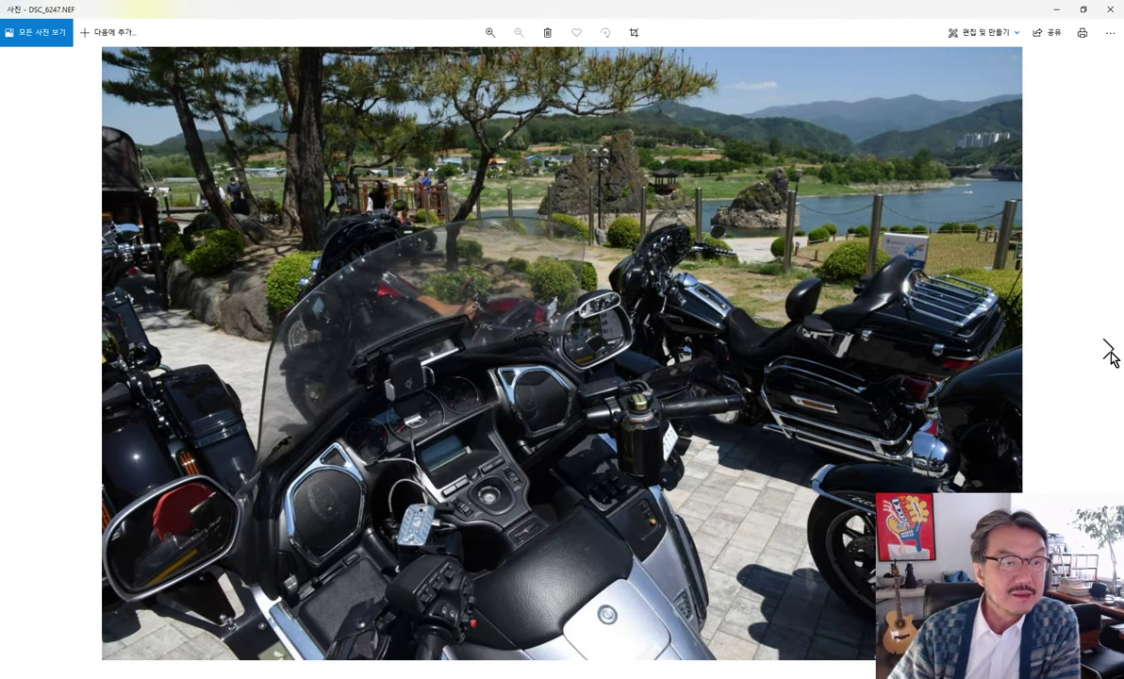
{"action": "left_click", "coordinate": [1111, 355]}
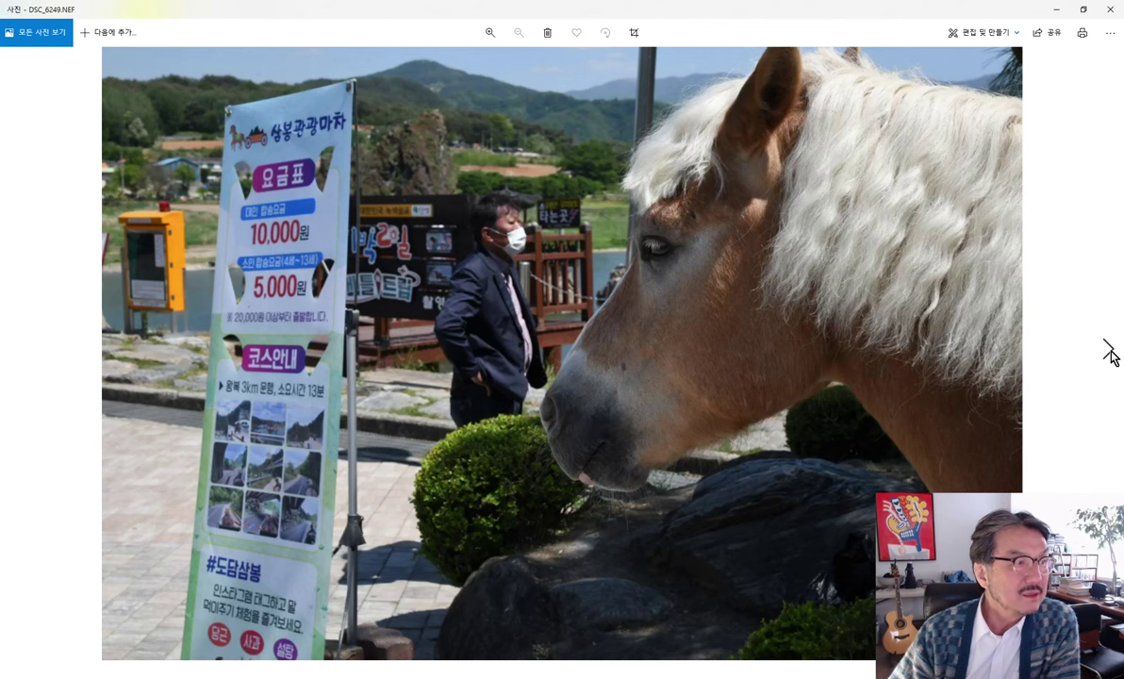
{"action": "left_click", "coordinate": [1111, 356]}
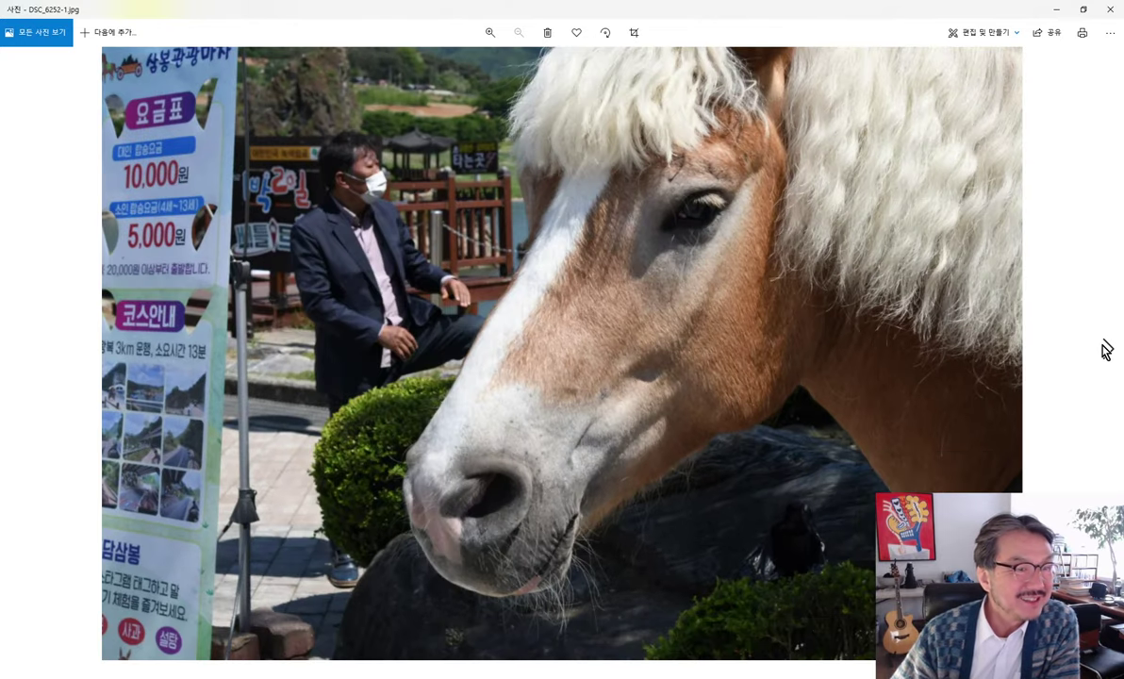
{"action": "left_click", "coordinate": [1108, 351]}
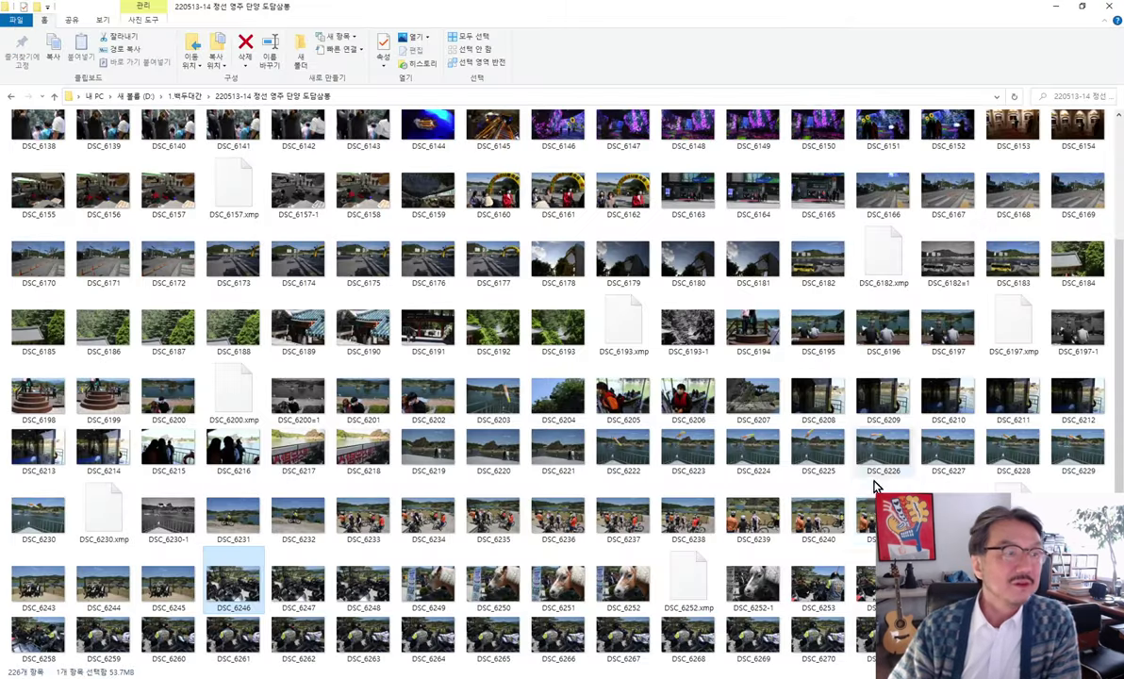
{"action": "left_click", "coordinate": [1054, 10]}
{"action": "scroll", "coordinate": [834, 556], "scroll_direction": "down", "scroll_amount": 1}
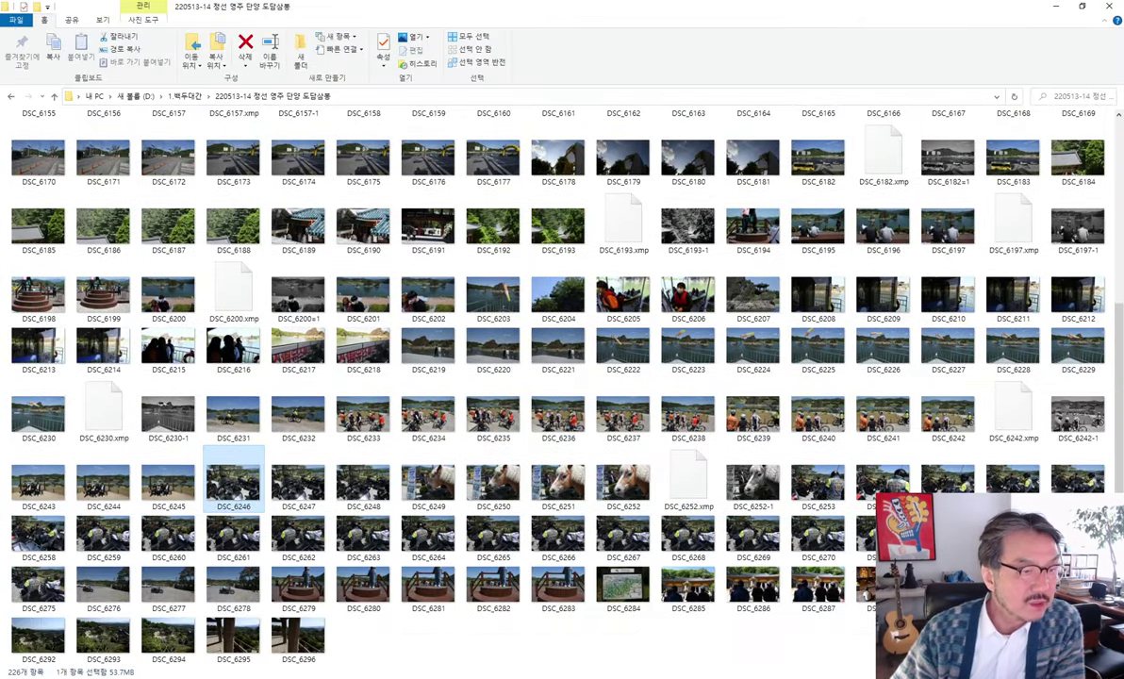
{"action": "double_click", "coordinate": [808, 492]}
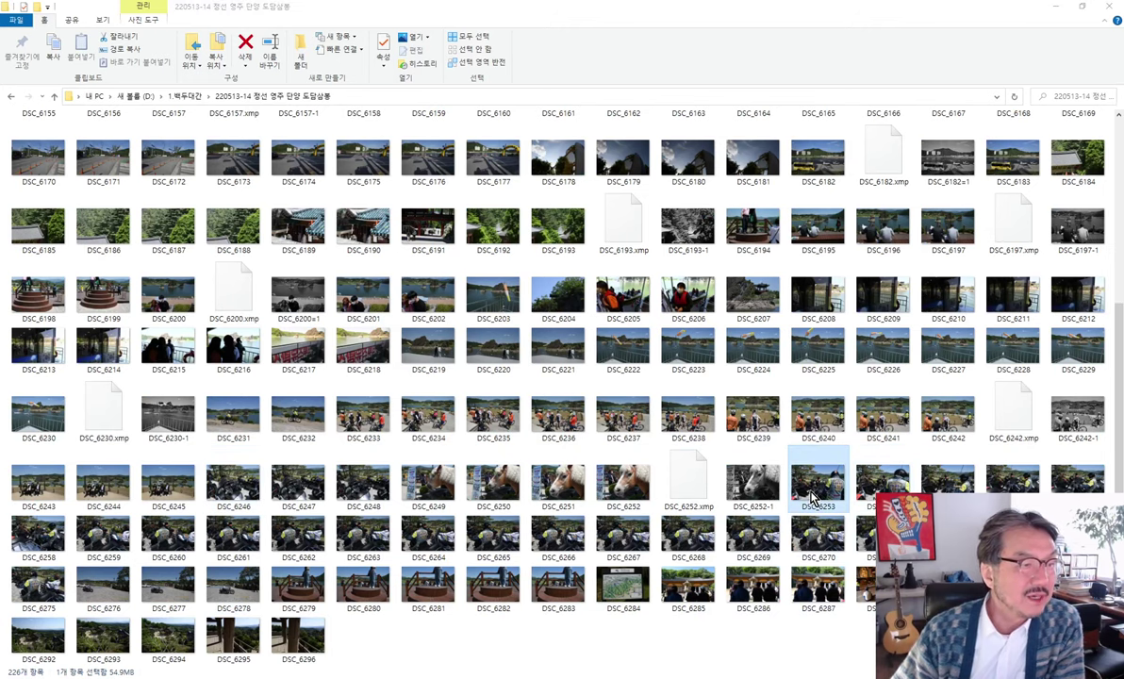
{"action": "mouse_move", "coordinate": [1107, 354]}
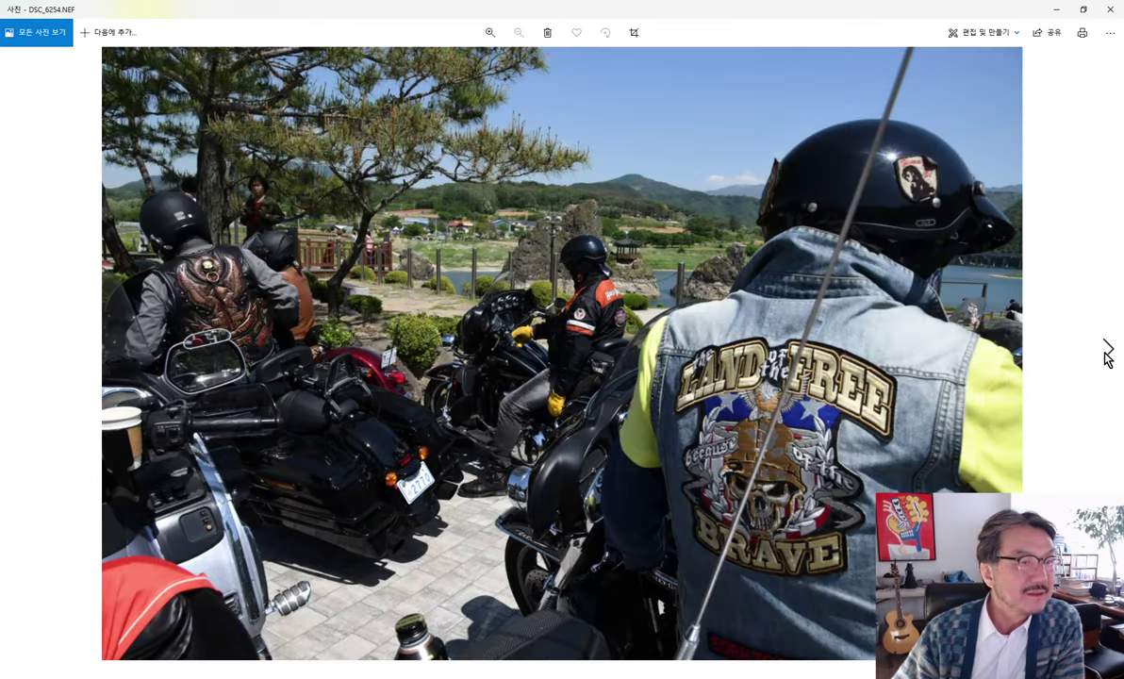
{"action": "left_click", "coordinate": [1107, 351]}
{"action": "left_click", "coordinate": [1107, 351]}
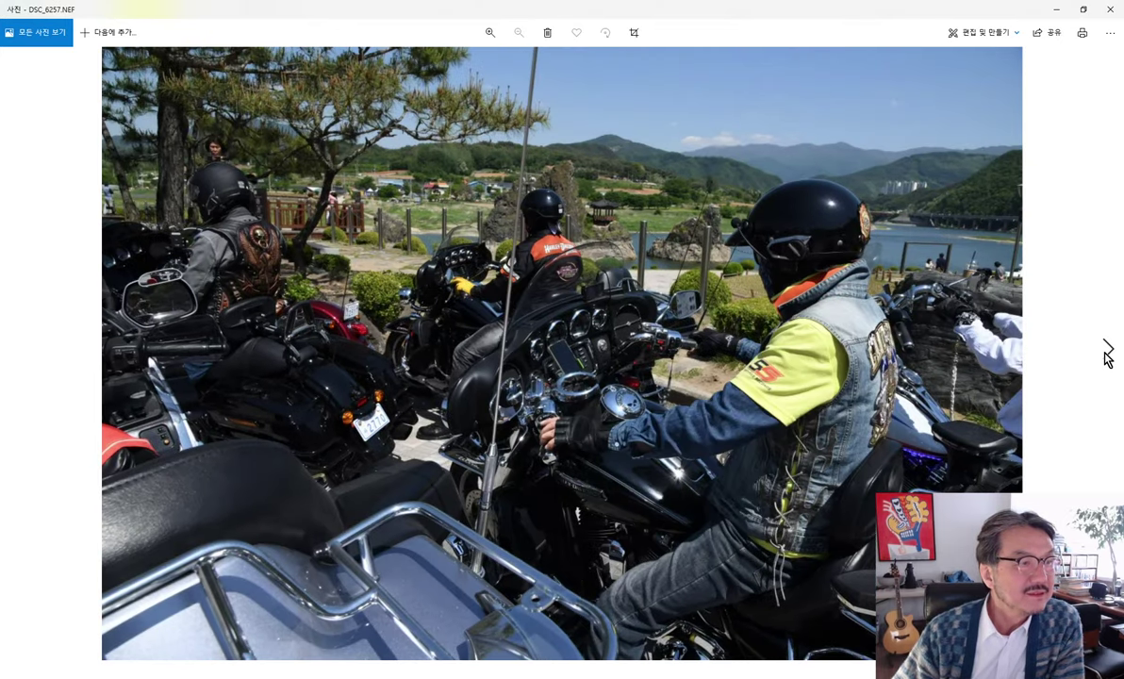
{"action": "left_click", "coordinate": [1107, 351]}
{"action": "left_click", "coordinate": [1107, 351]}
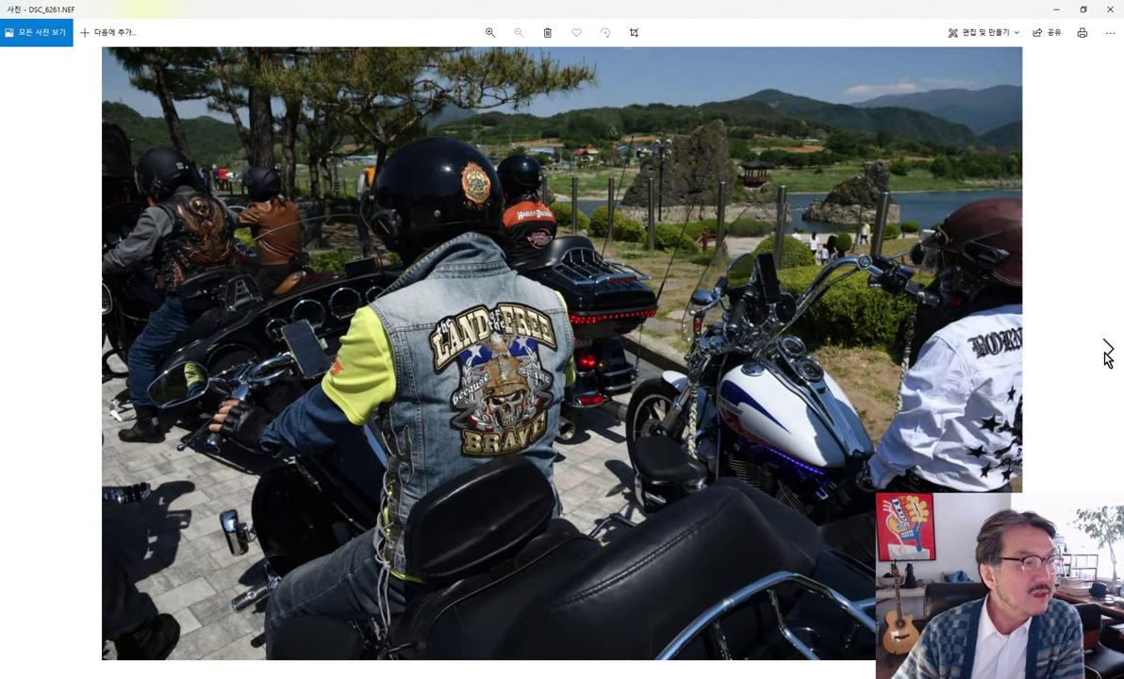
{"action": "left_click", "coordinate": [1108, 351]}
{"action": "left_click", "coordinate": [1107, 351]}
{"action": "left_click", "coordinate": [1108, 351]}
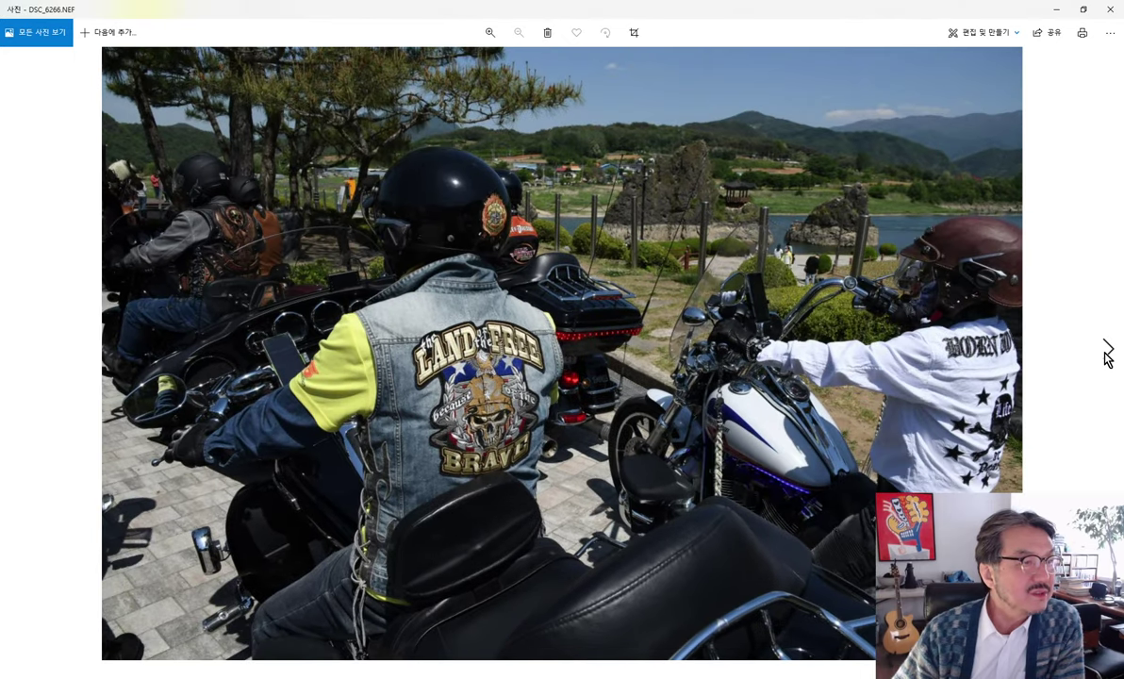
{"action": "left_click", "coordinate": [1108, 351]}
{"action": "left_click", "coordinate": [1108, 355]}
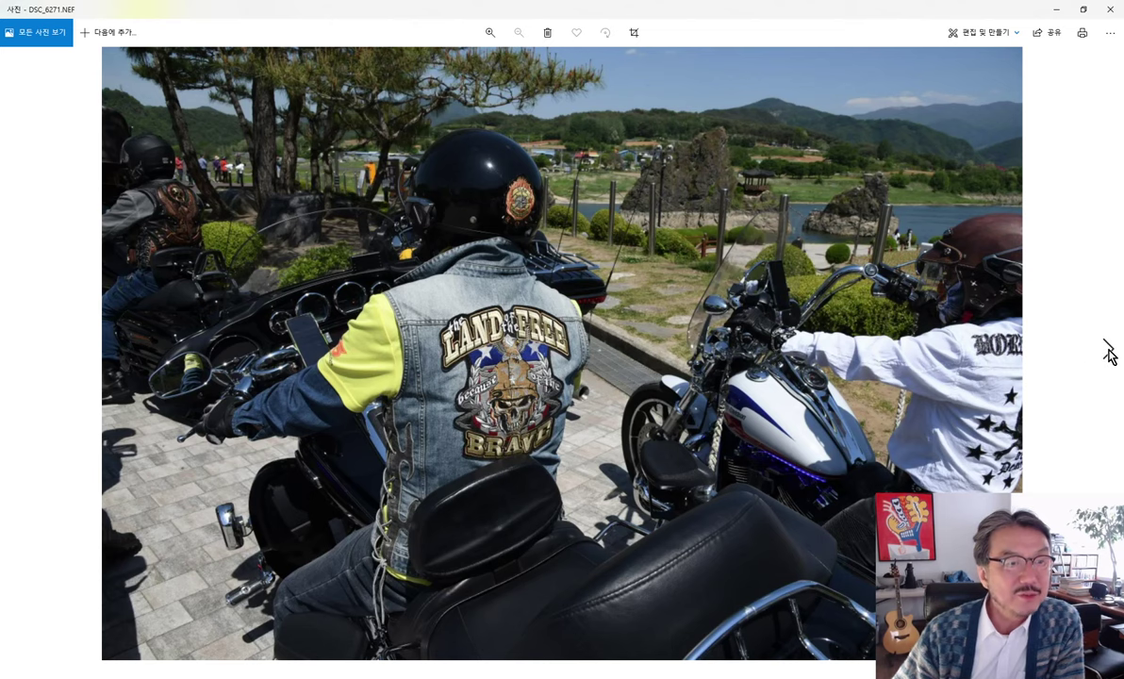
{"action": "left_click", "coordinate": [1110, 352]}
{"action": "left_click", "coordinate": [1110, 355]}
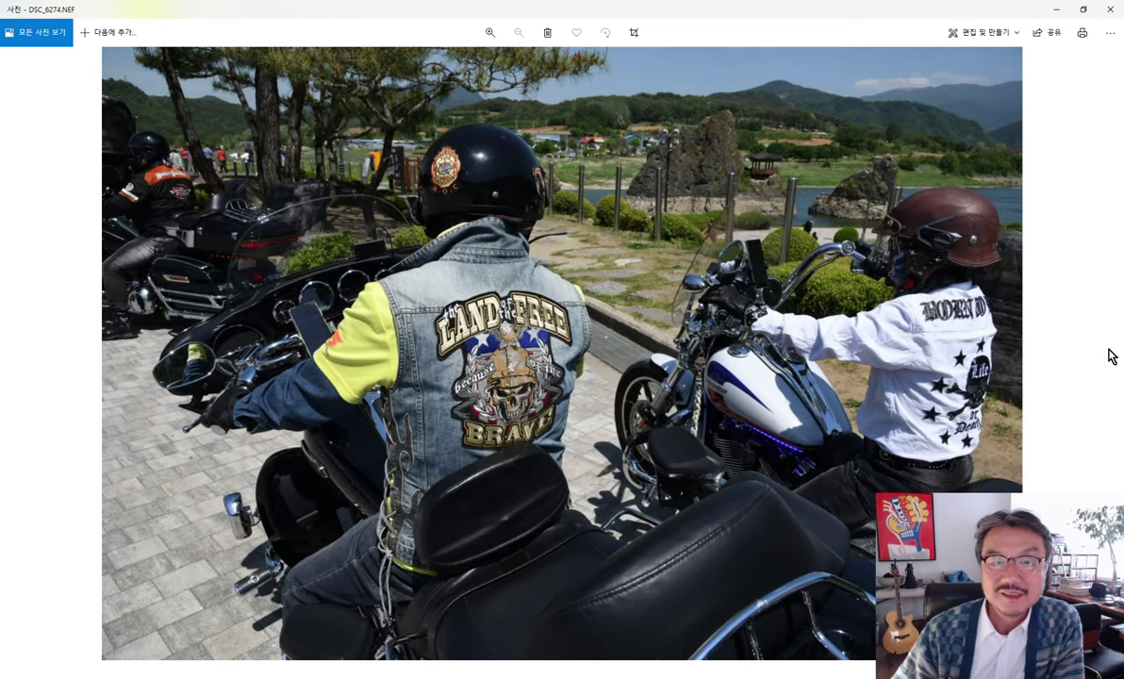
{"action": "left_click", "coordinate": [1109, 355]}
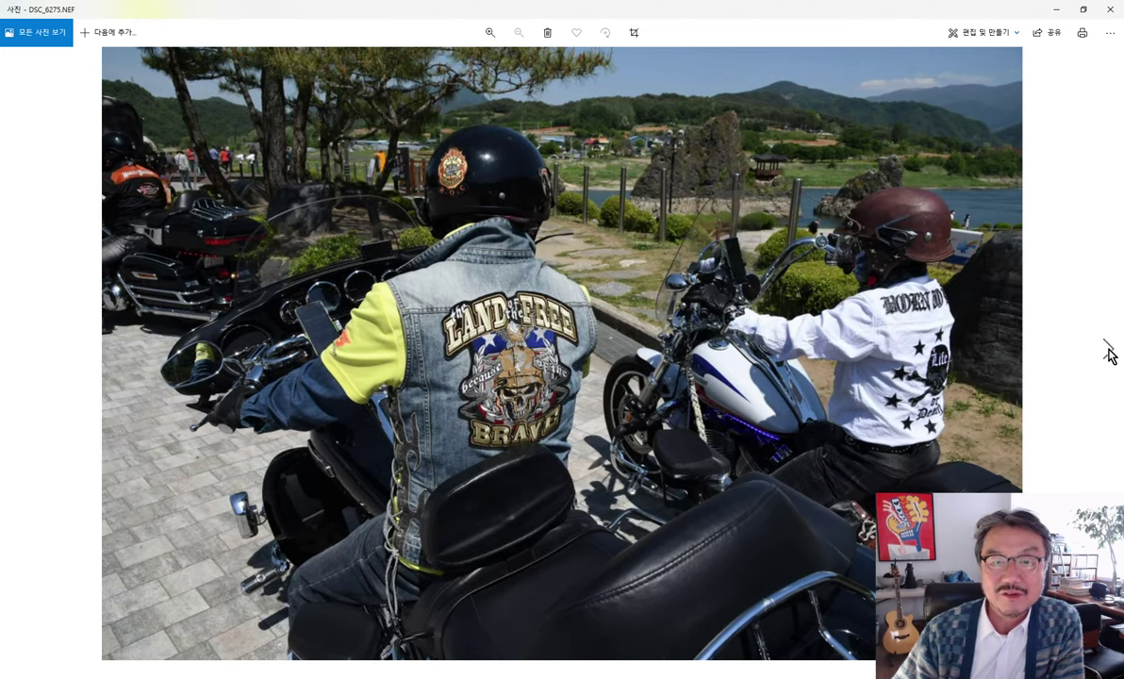
{"action": "left_click", "coordinate": [1109, 354]}
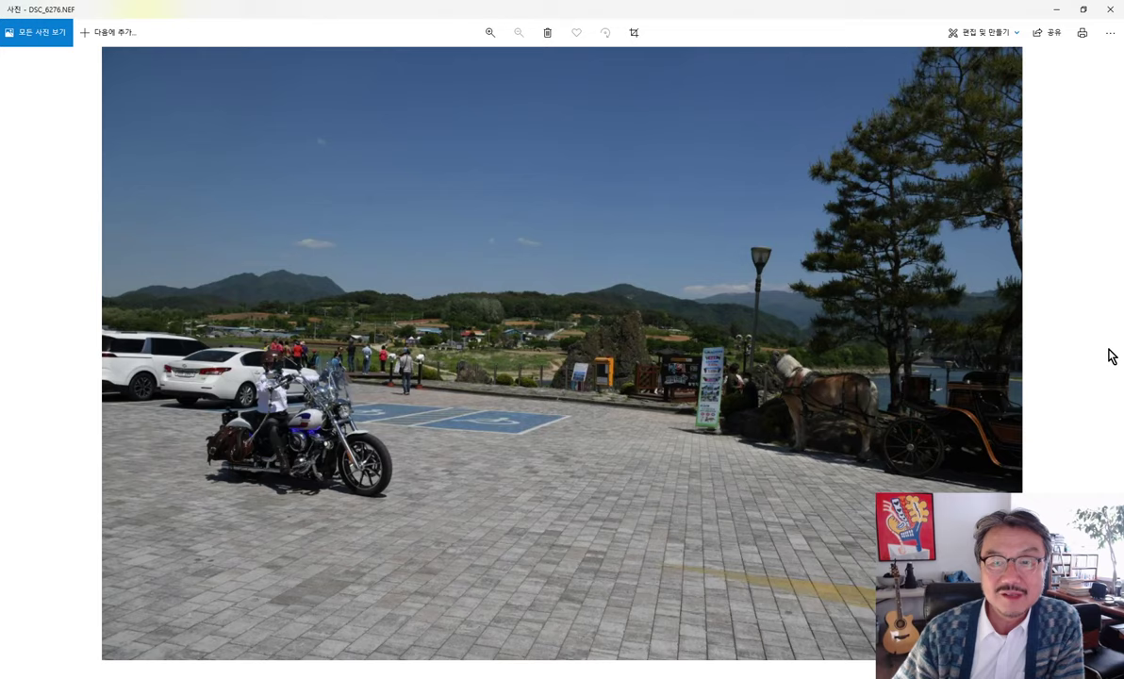
{"action": "left_click", "coordinate": [1111, 9]}
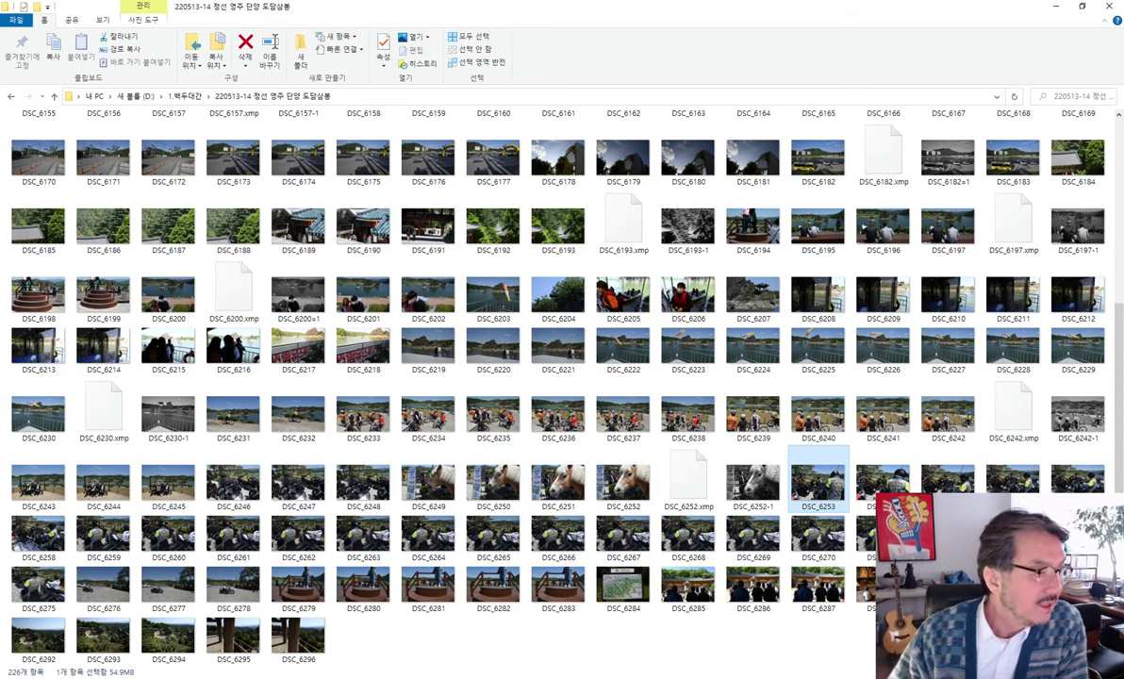
{"action": "left_click", "coordinate": [290, 590]}
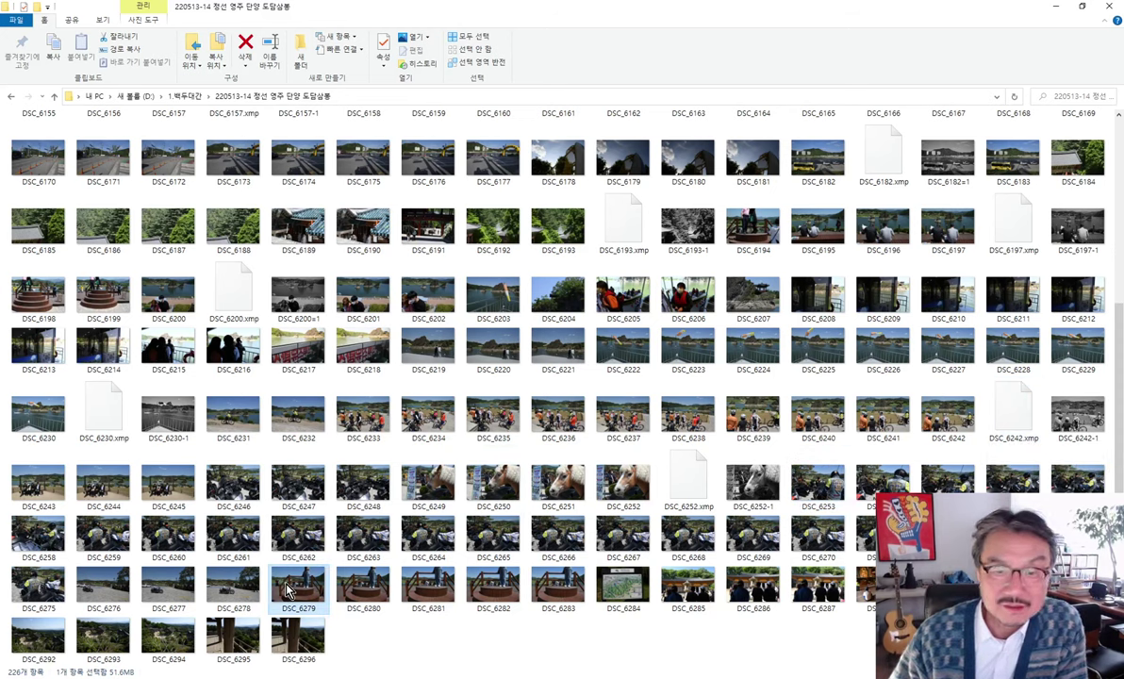
{"action": "double_click", "coordinate": [290, 591]}
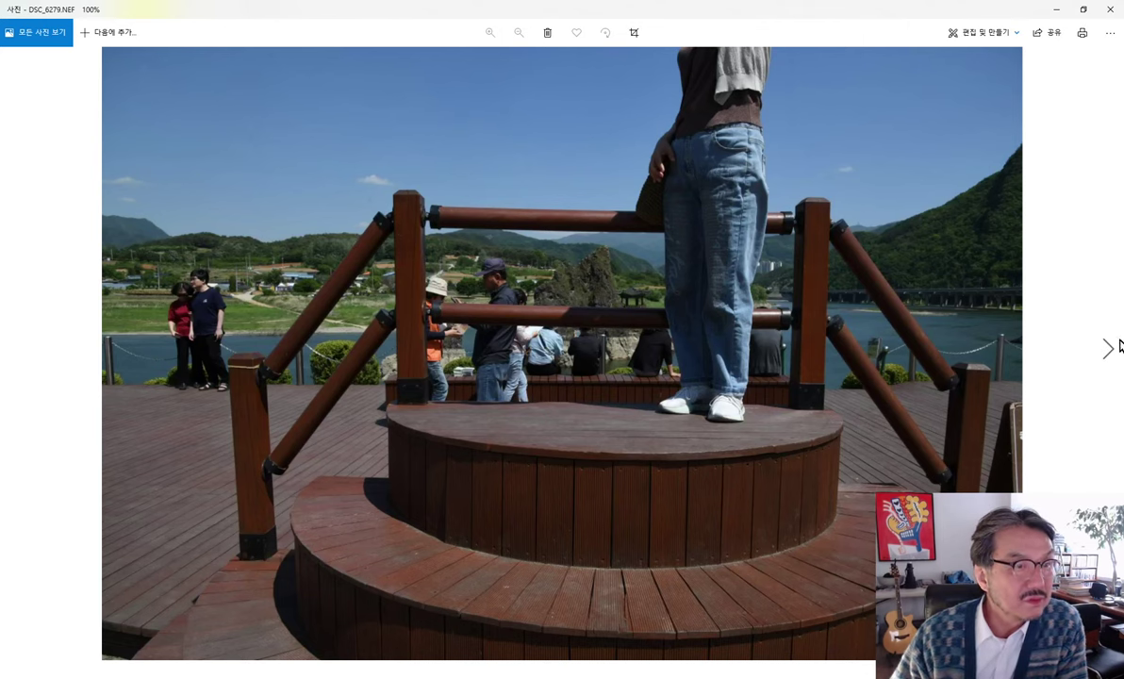
{"action": "left_click", "coordinate": [1110, 351]}
{"action": "left_click", "coordinate": [1109, 351]}
{"action": "left_click", "coordinate": [1110, 350]}
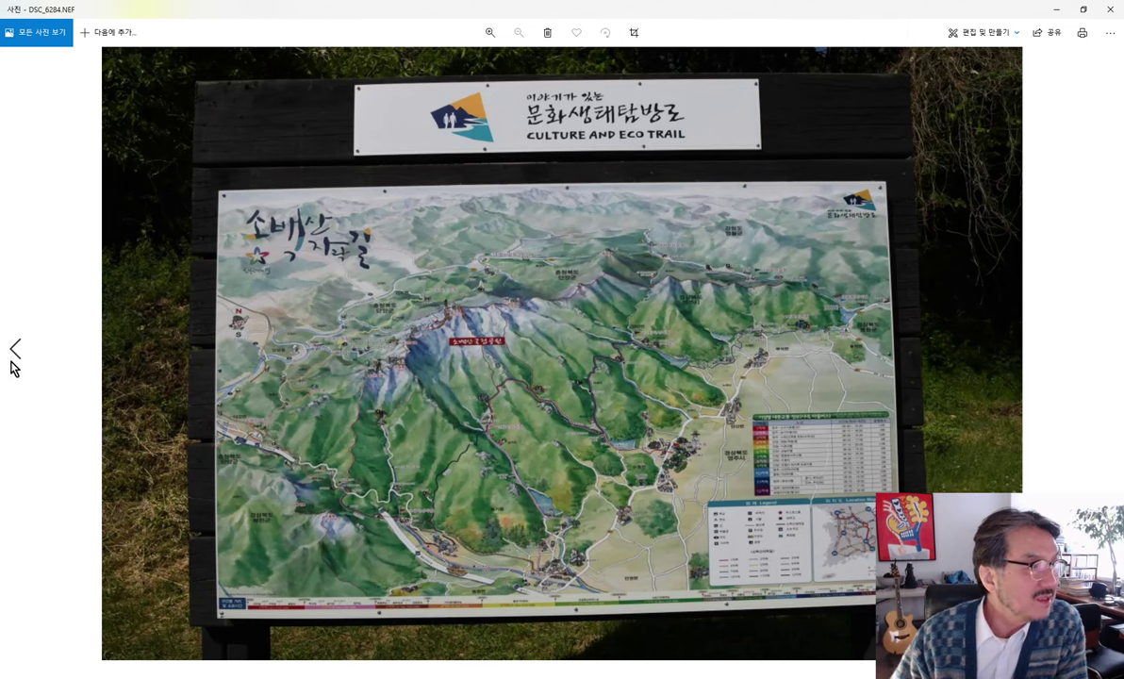
{"action": "left_click", "coordinate": [14, 354]}
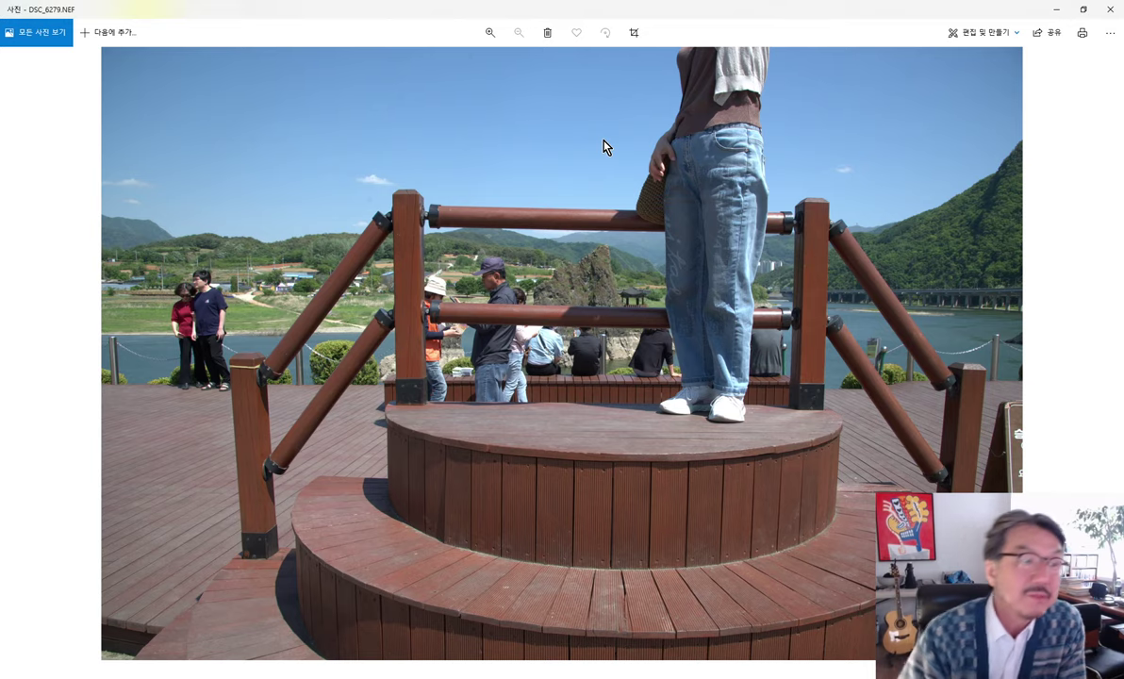
{"action": "left_click", "coordinate": [1111, 9]}
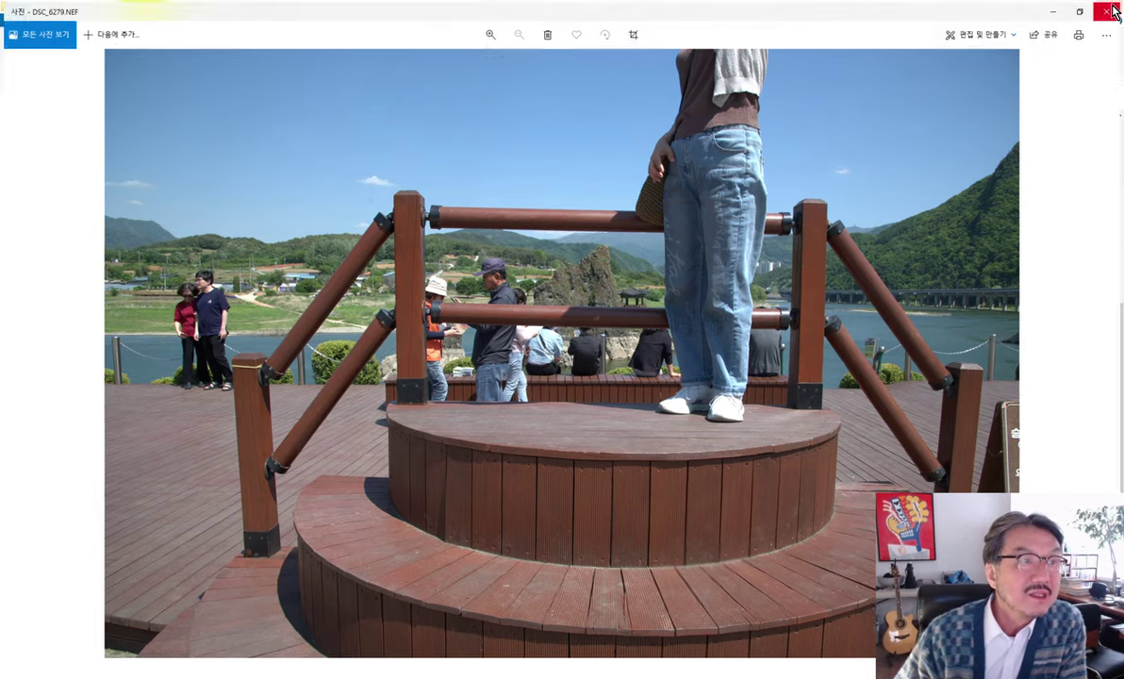